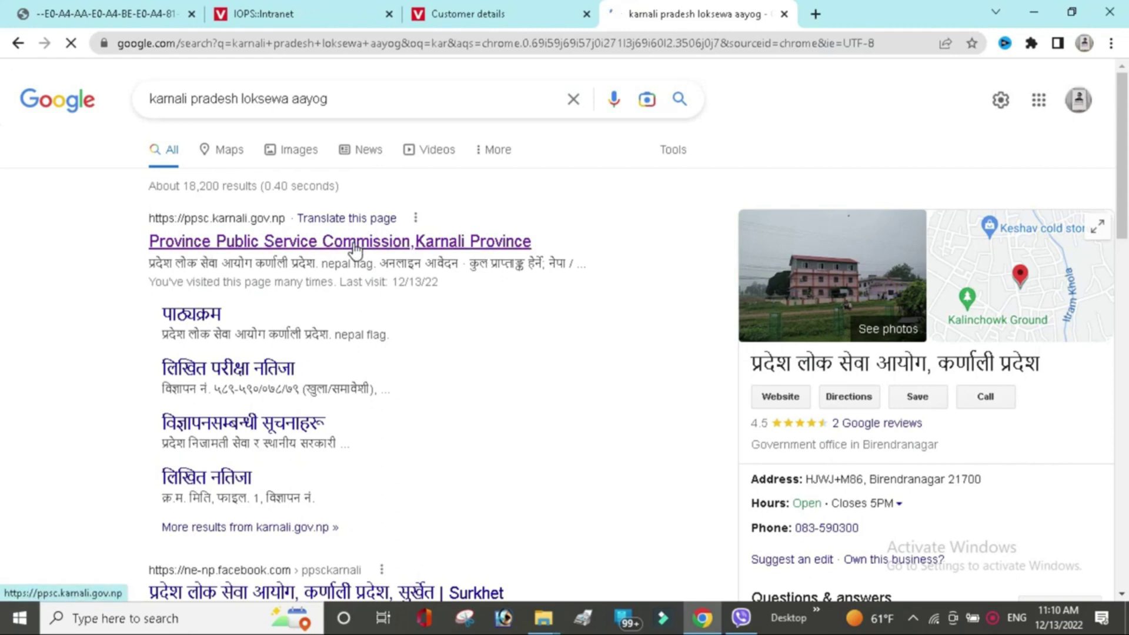
Open the Karnali Province PSC website from the search results and go to its syllabus page.
left_click(356, 247)
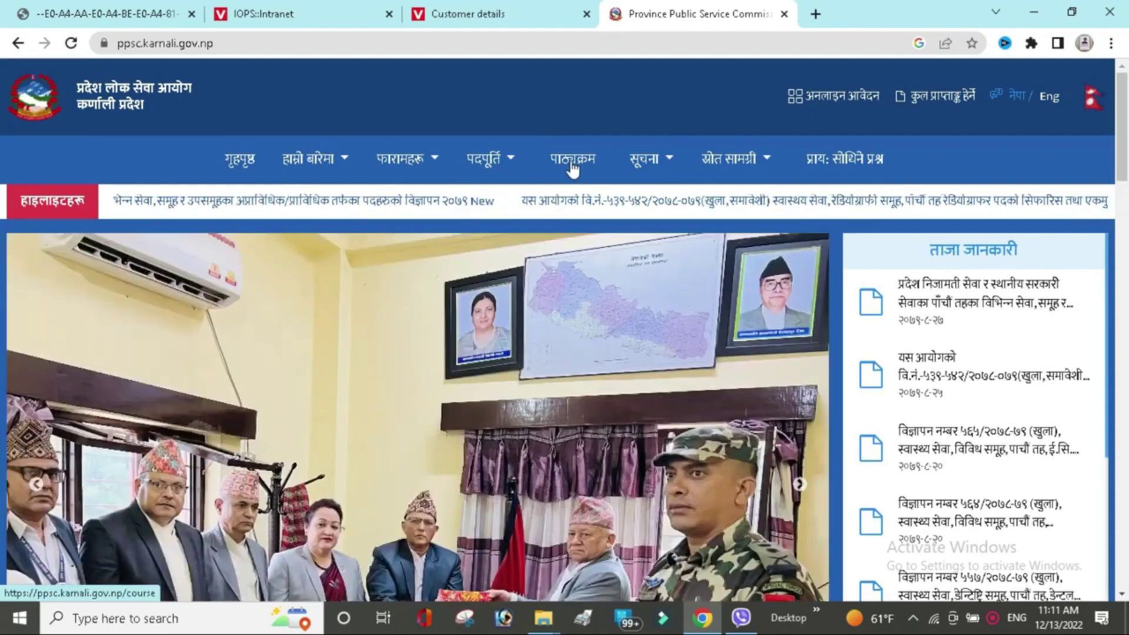
left_click(572, 170)
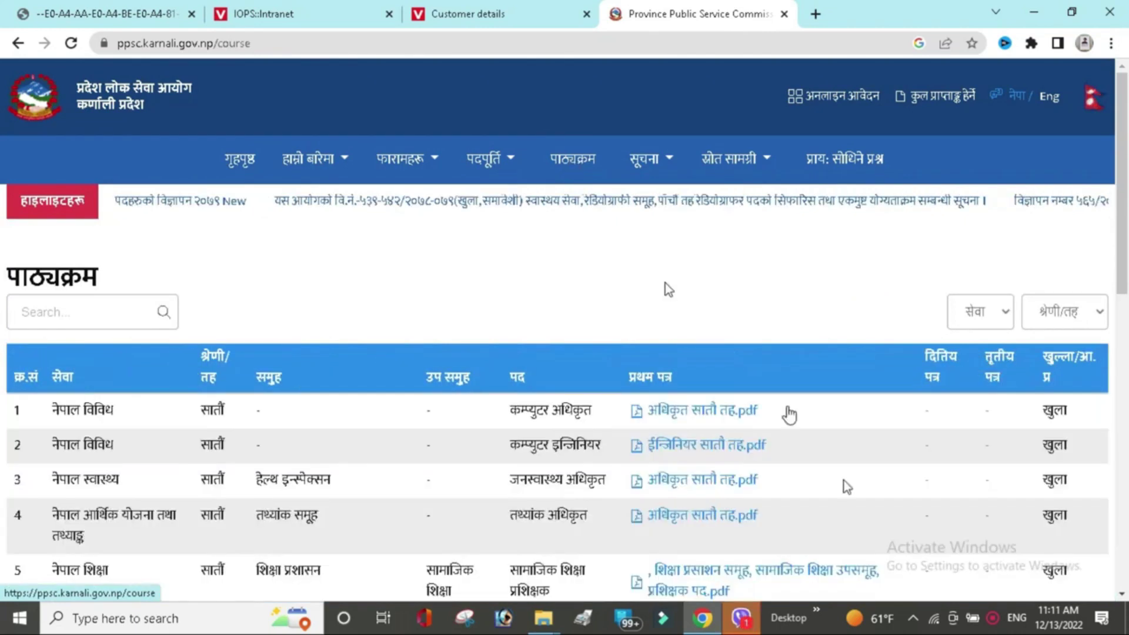
Scroll through the syllabus table of services, levels, posts and first-paper PDFs.
scroll(665, 284, "down", 2)
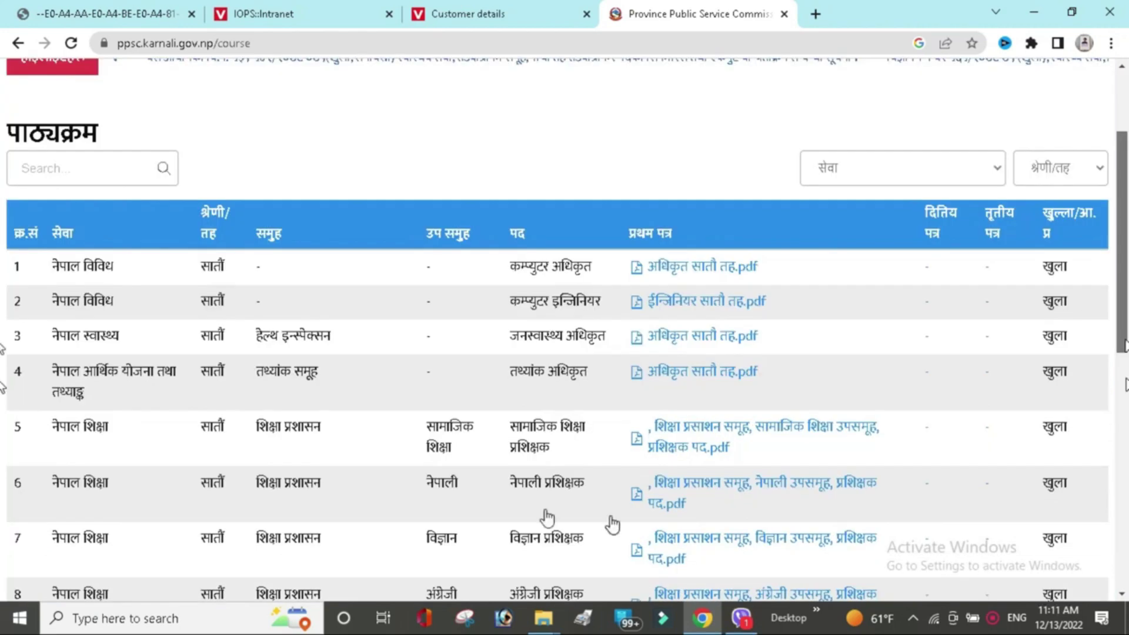
scroll(613, 523, "down", 4)
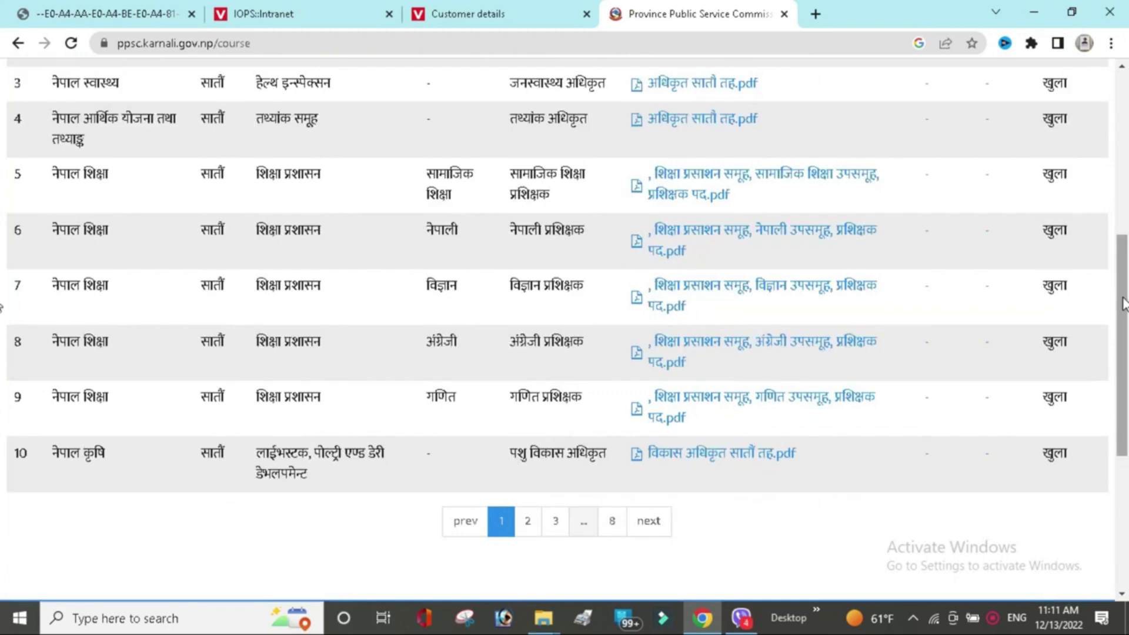
scroll(1123, 304, "up", 5)
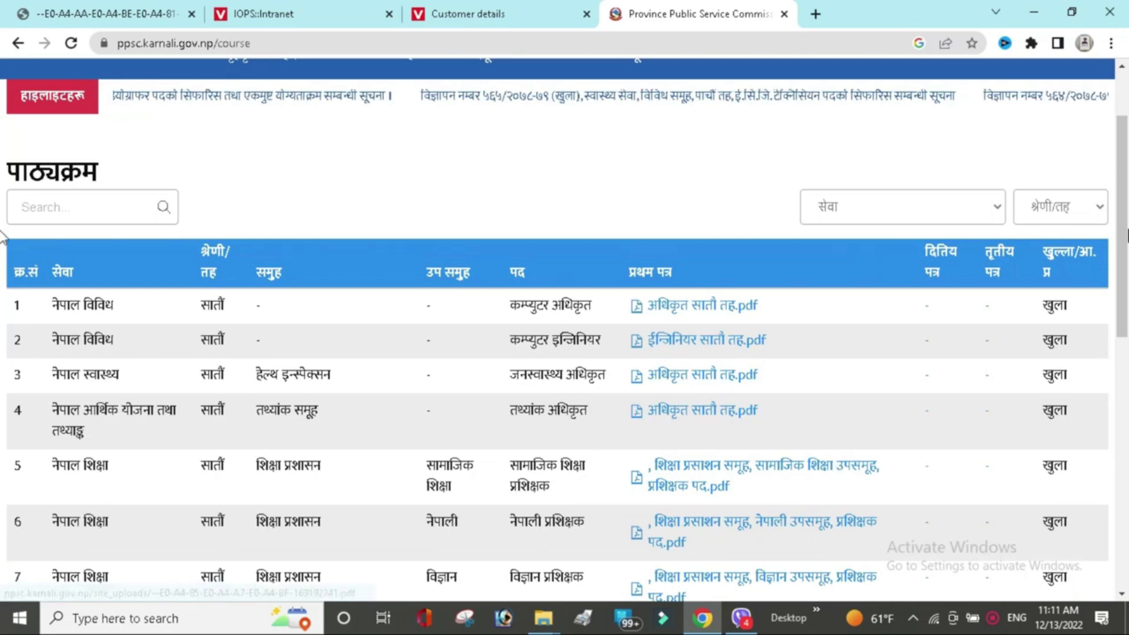
scroll(1123, 150, "up", 2)
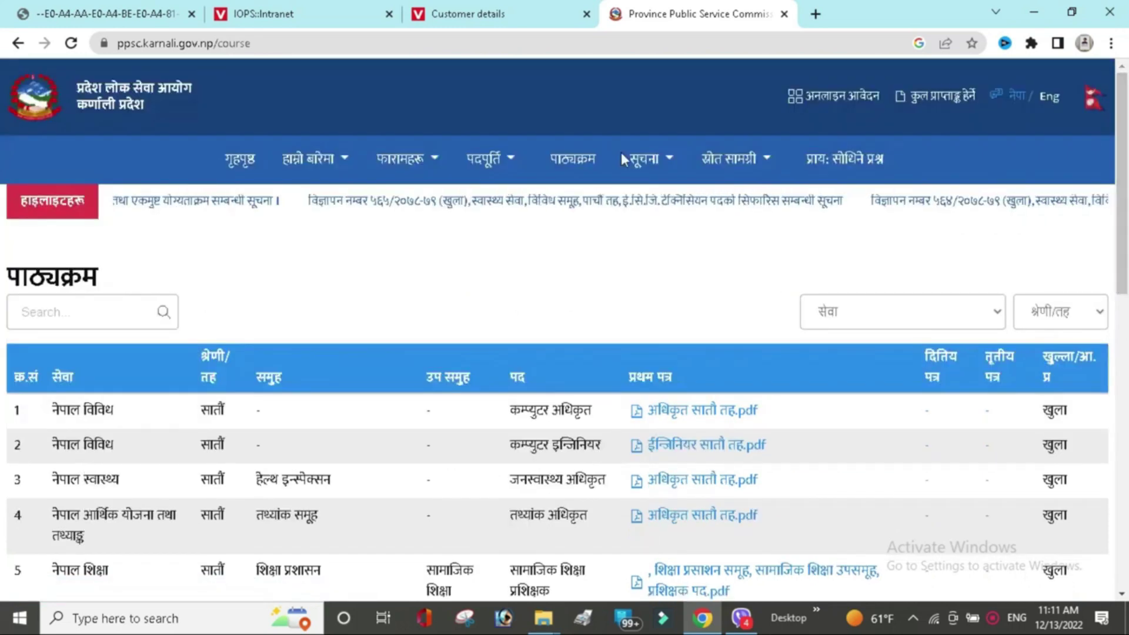
Return to the home page, open the अनलाइन आवेदन portal and close its notice.
left_click(241, 171)
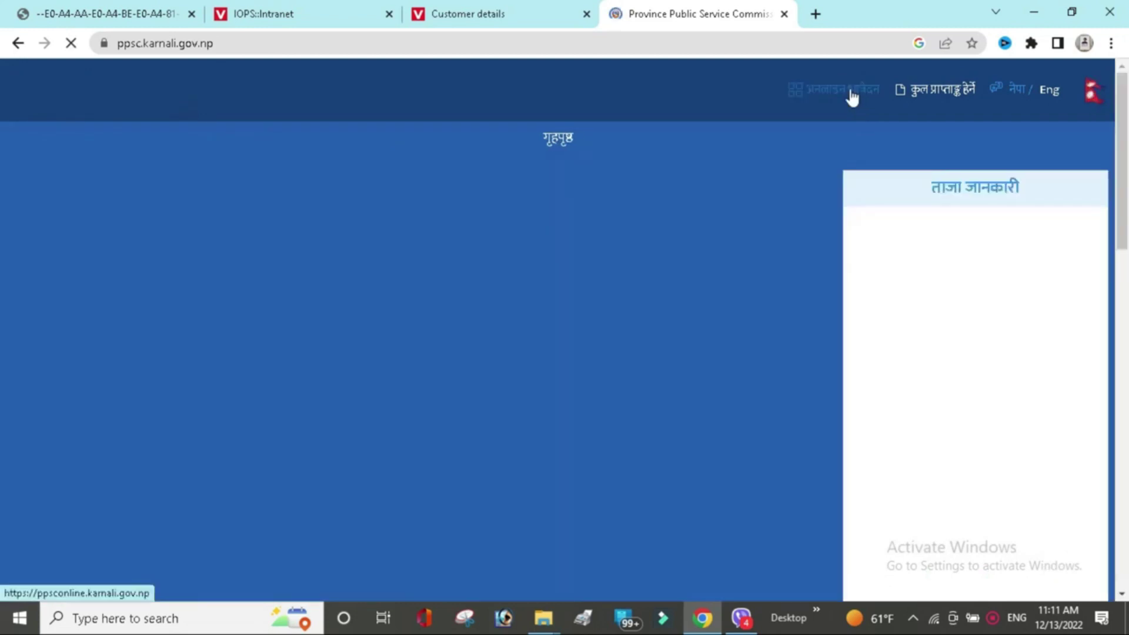
left_click(852, 98)
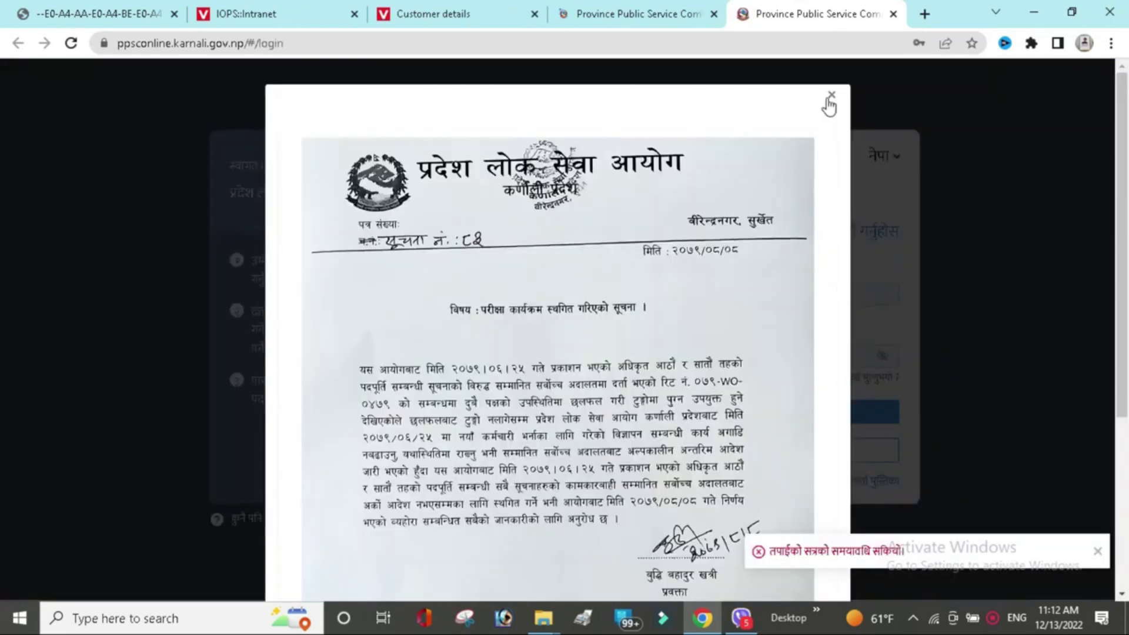
left_click(831, 96)
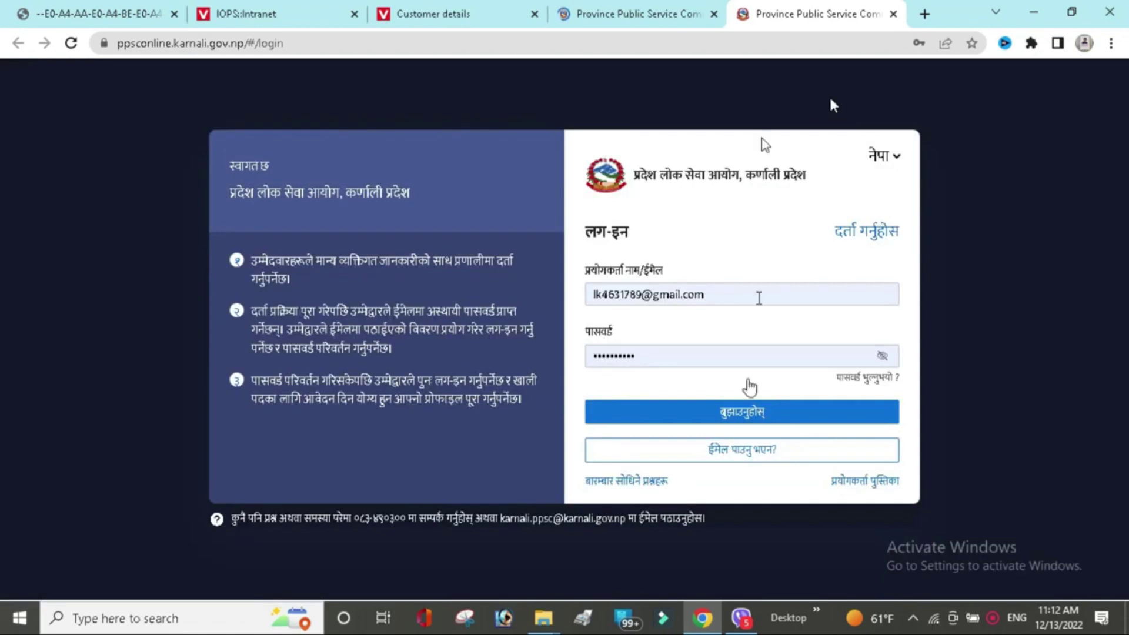
Switch the login page to English and open the new-candidate registration form.
left_click(759, 414)
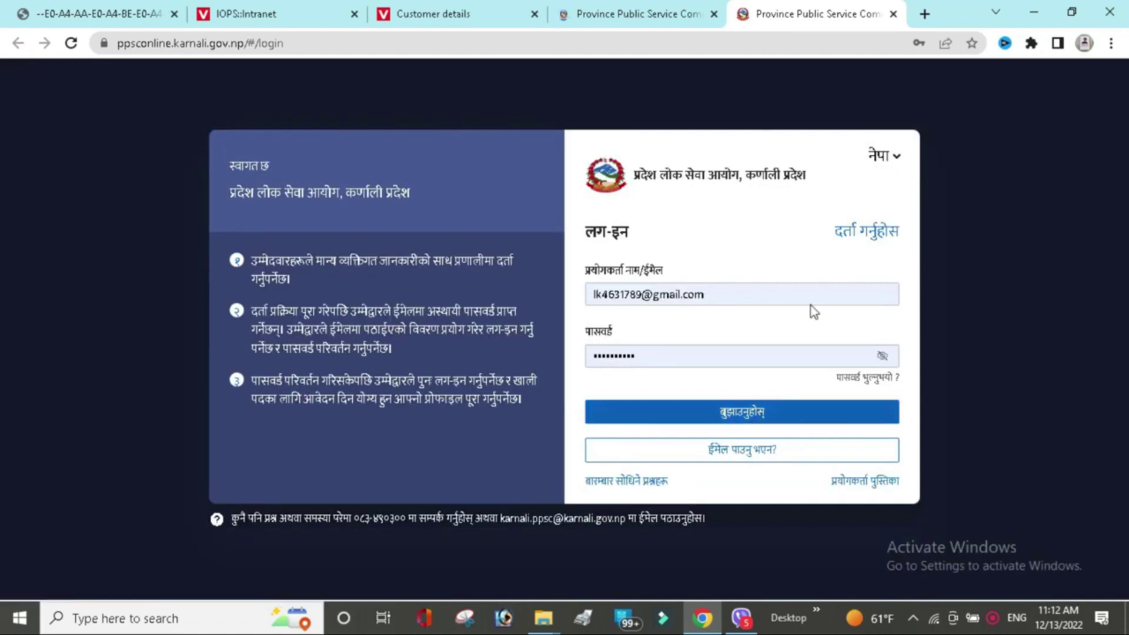
left_click(888, 156)
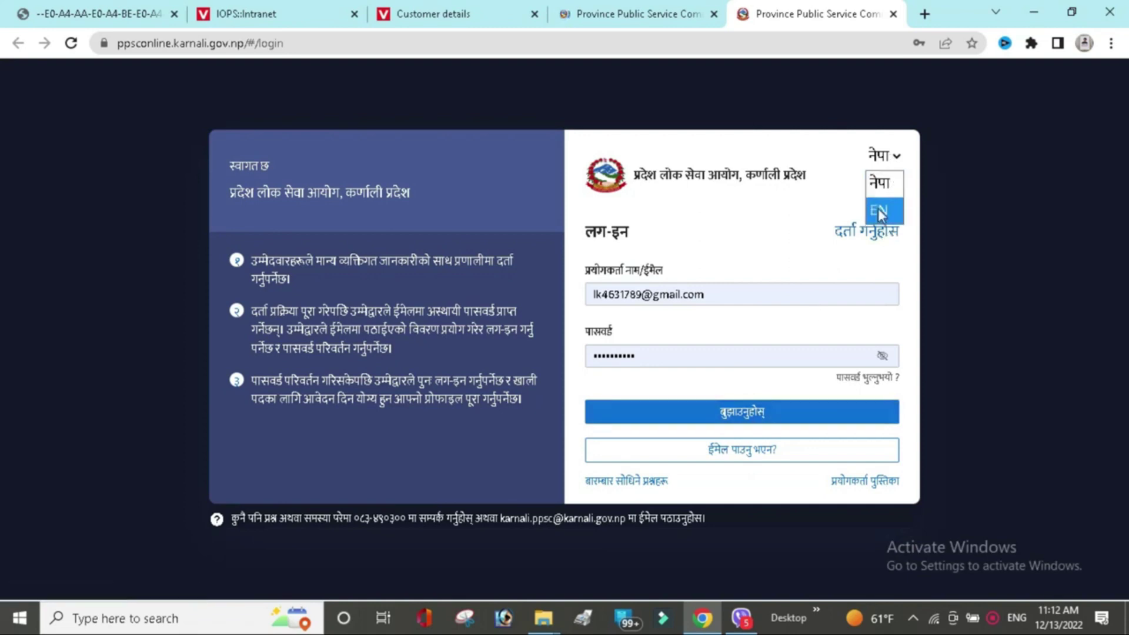
left_click(880, 212)
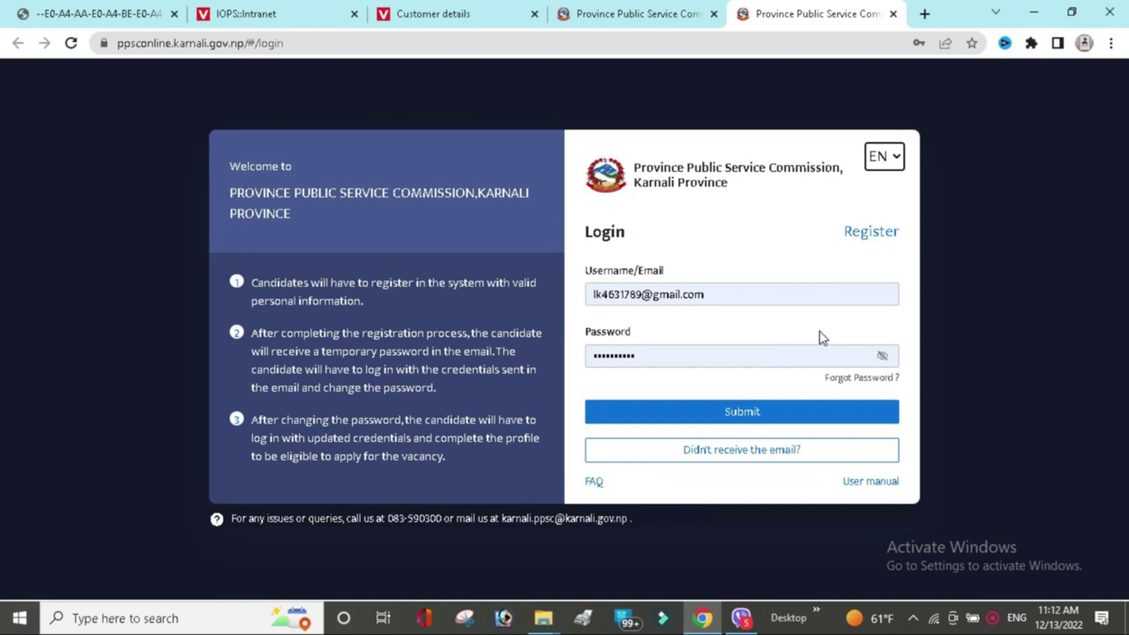
left_click(879, 237)
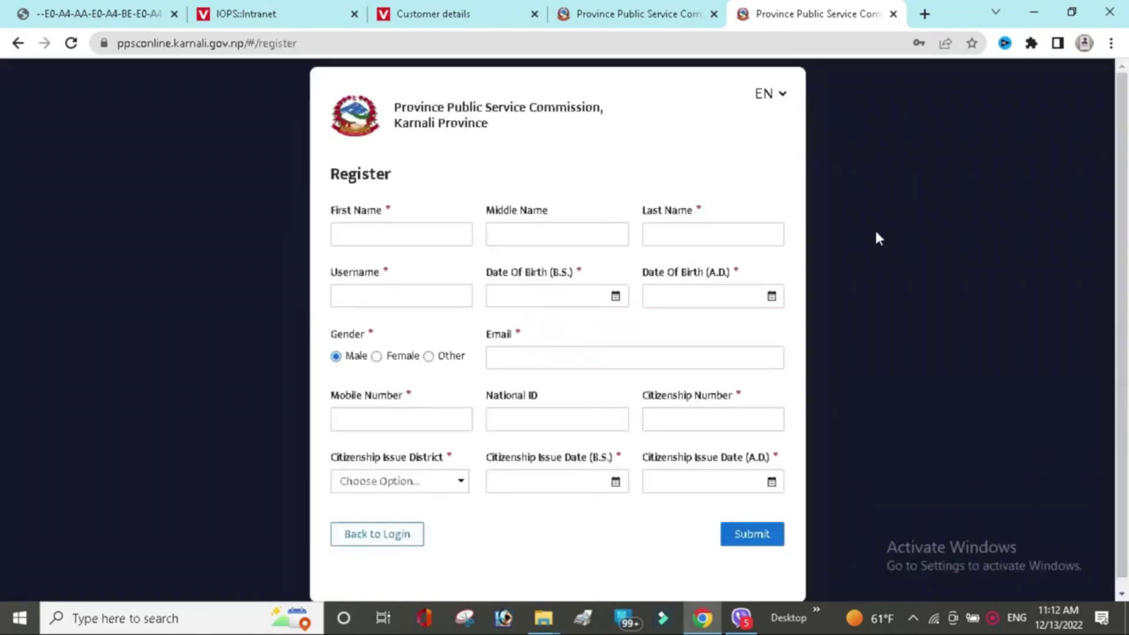
left_click(454, 234)
Autofill the candidate's name, e-mail and mobile number, then enter a username.
left_click(462, 286)
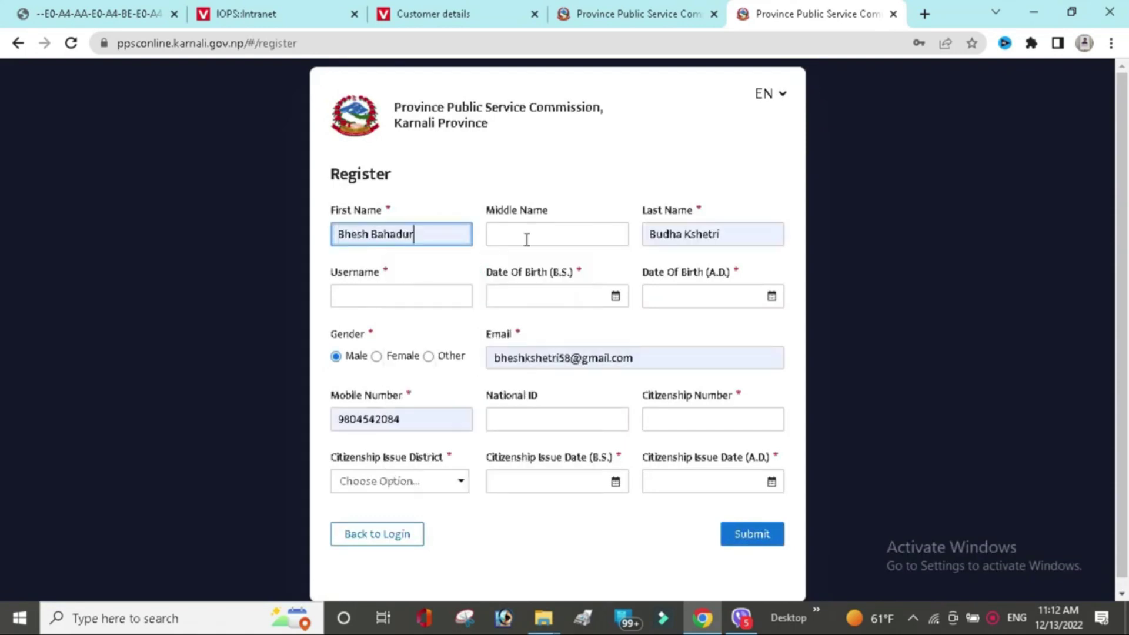
left_click(401, 287)
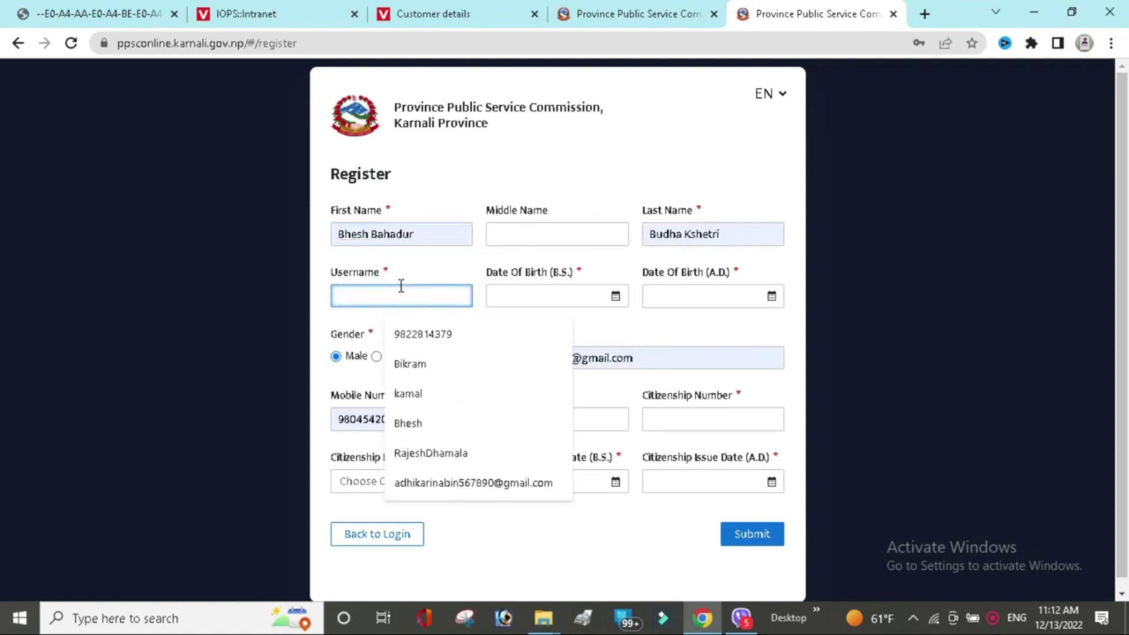
type("wikram")
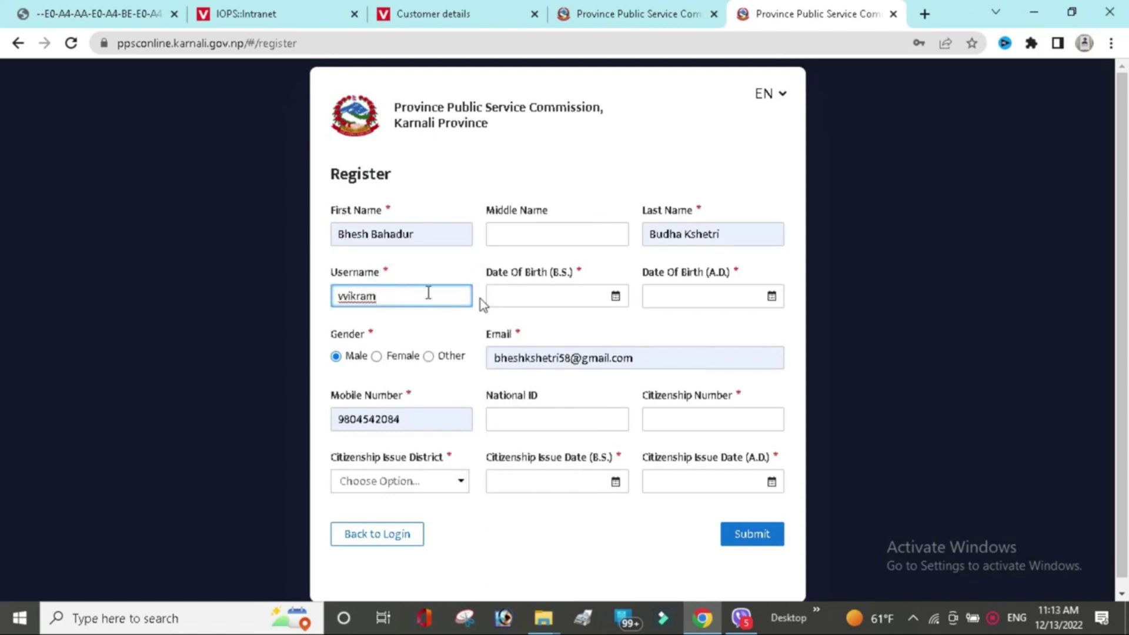
type("1")
left_click(616, 298)
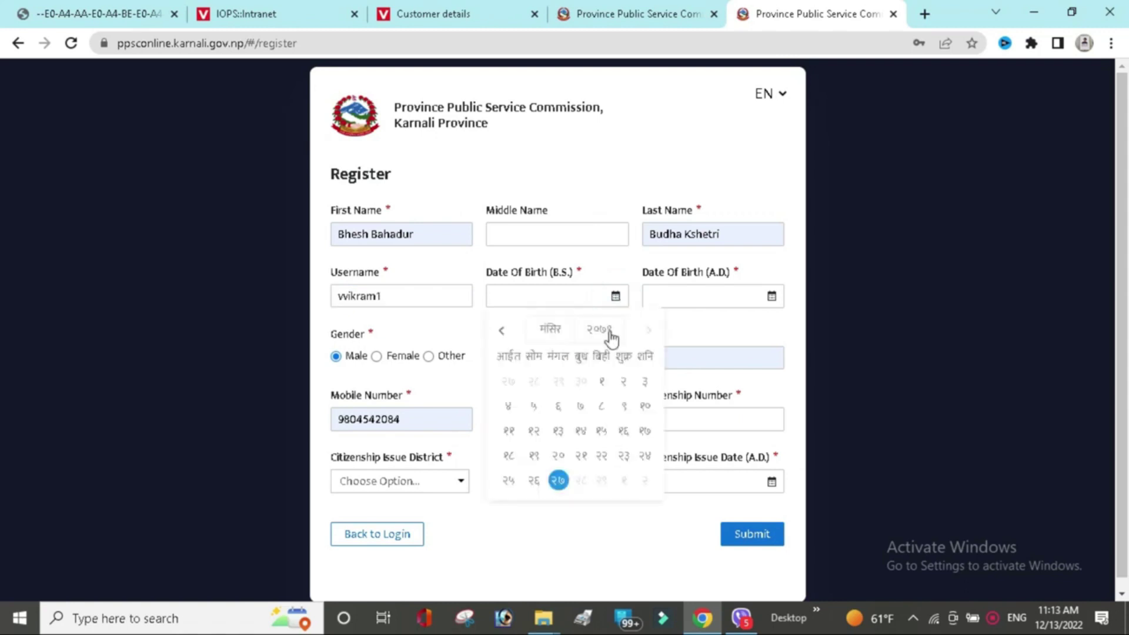
left_click(611, 333)
scroll(616, 377, "down", 5)
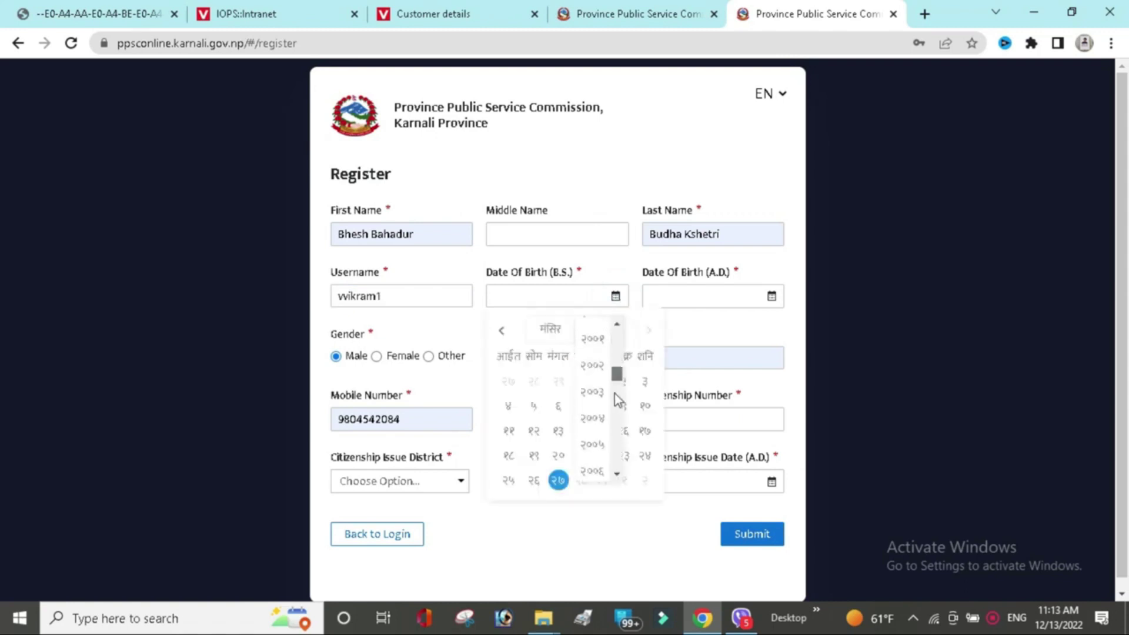
scroll(616, 399, "down", 10)
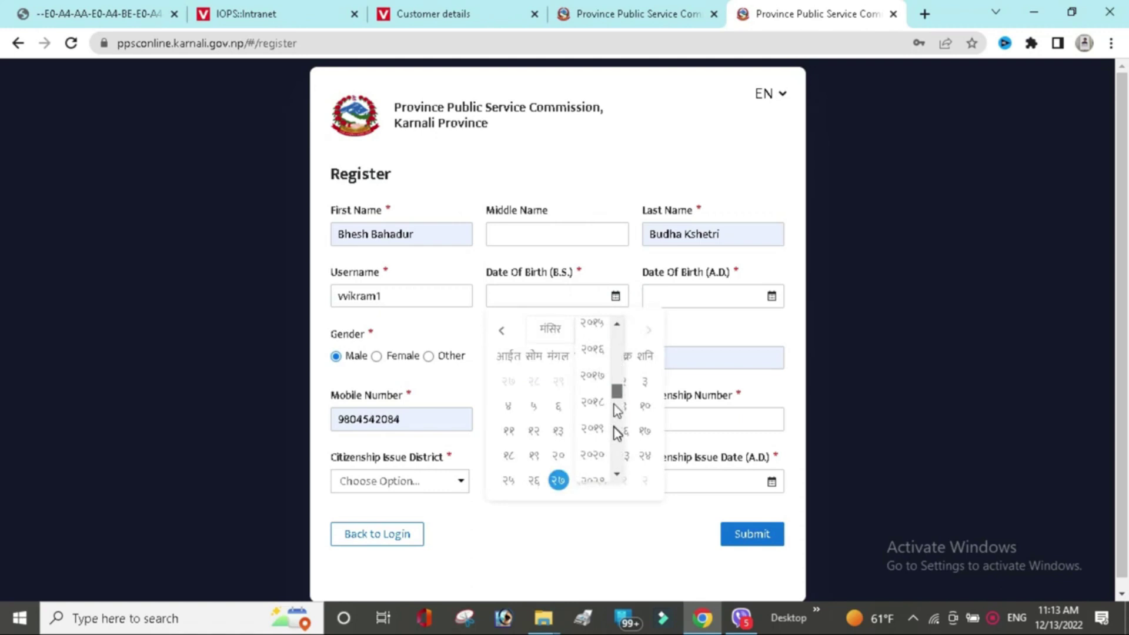
scroll(613, 442, "down", 3)
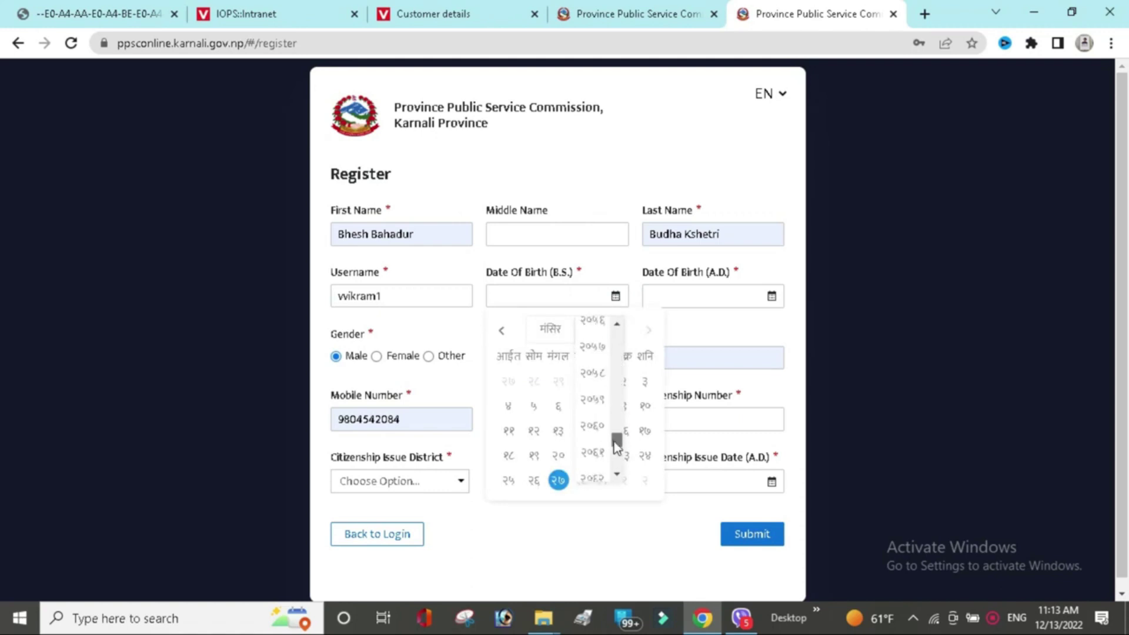
left_click(593, 374)
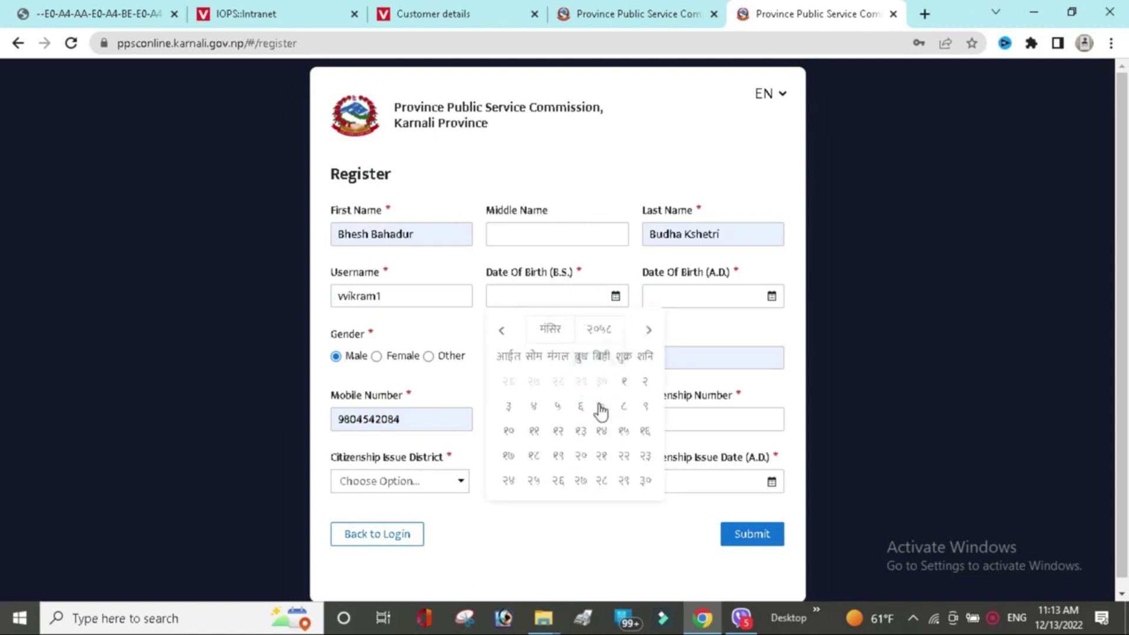
left_click(601, 407)
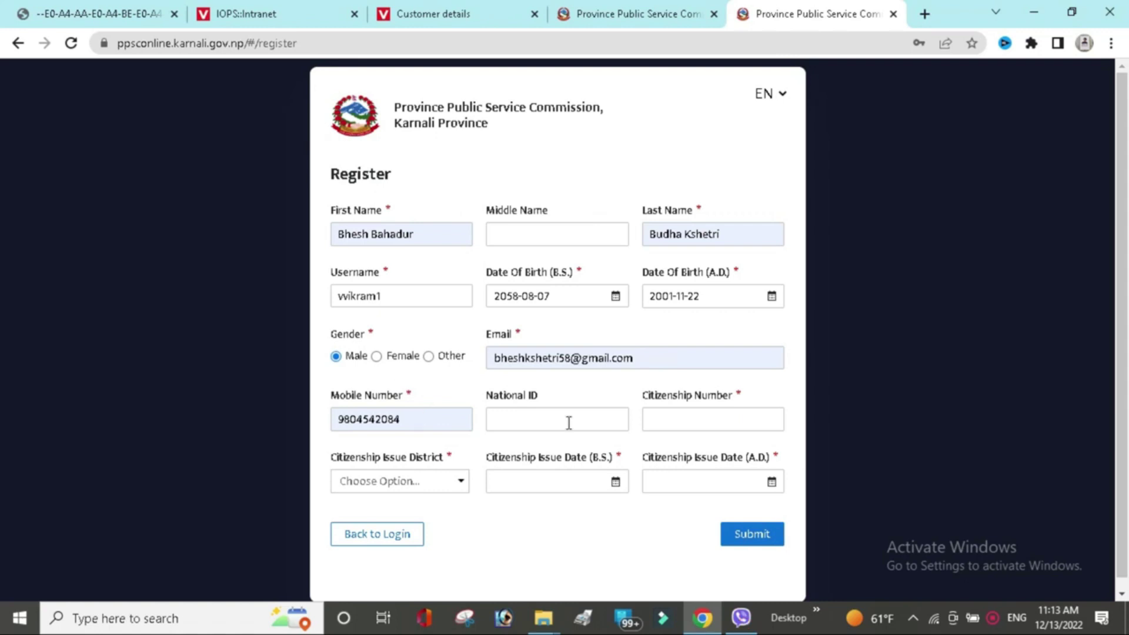
left_click(526, 421)
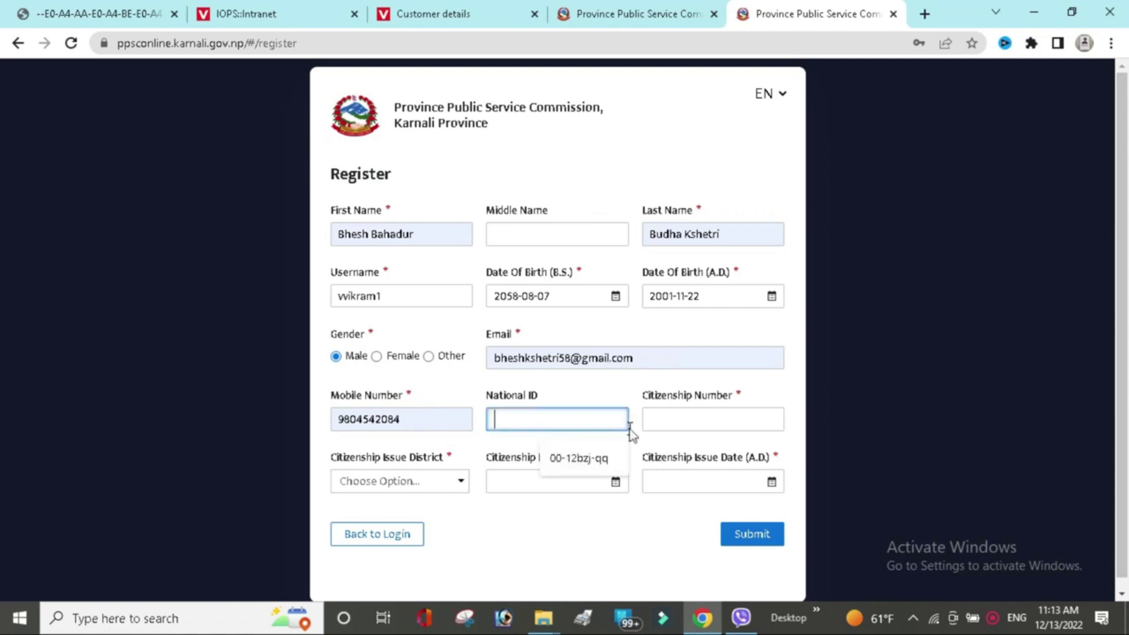
Enter the citizenship number and choose ILAM as the issue district.
left_click(700, 419)
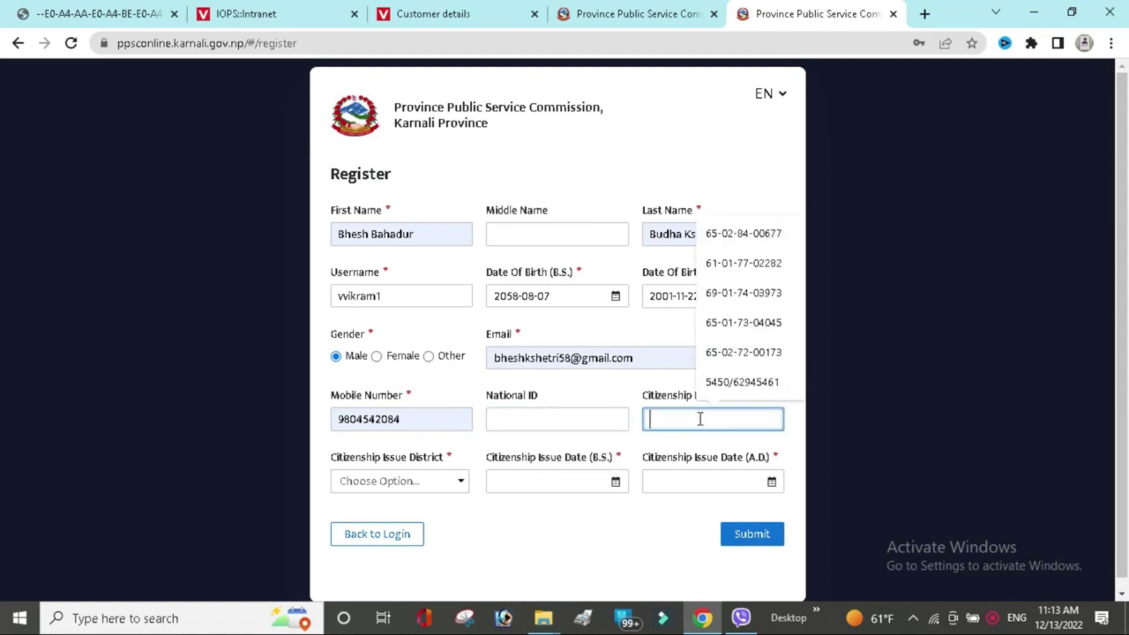
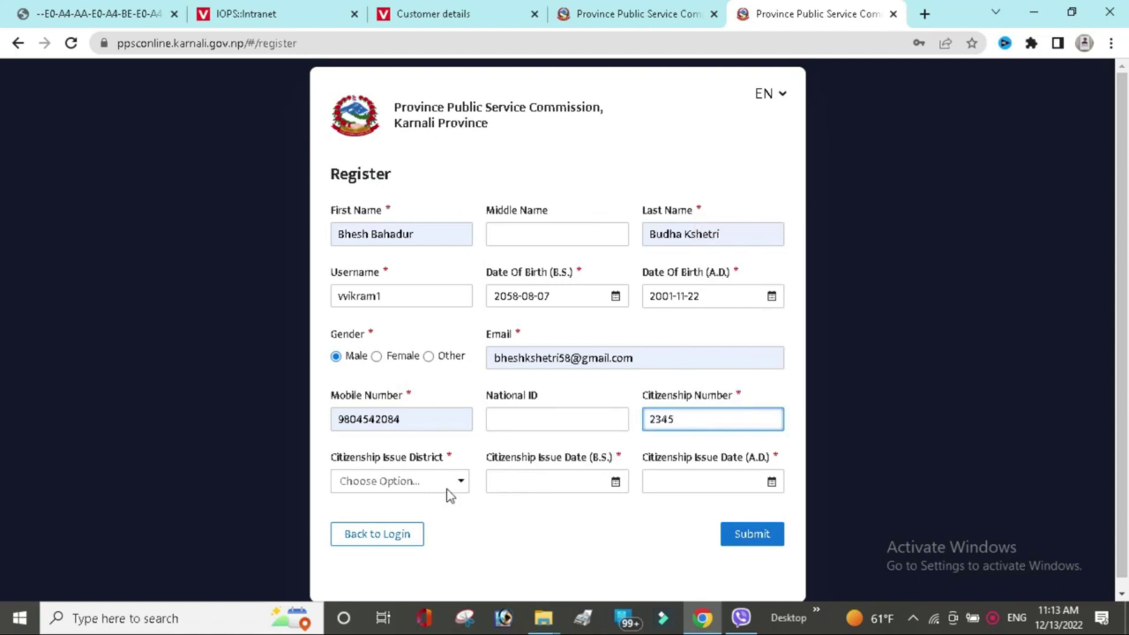
left_click(451, 494)
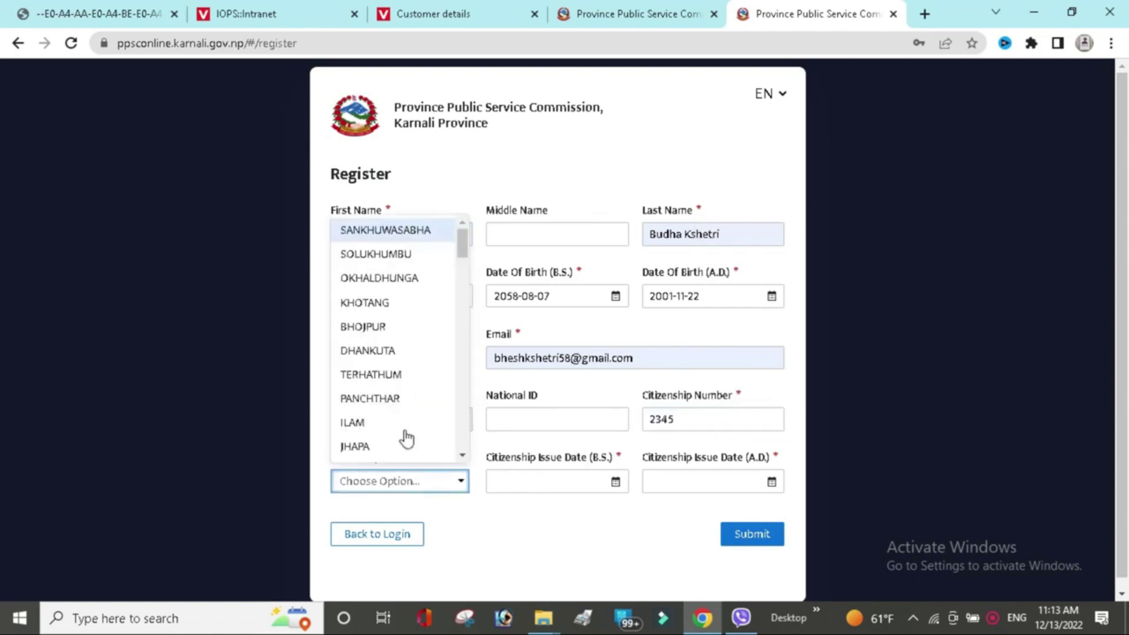
left_click(396, 426)
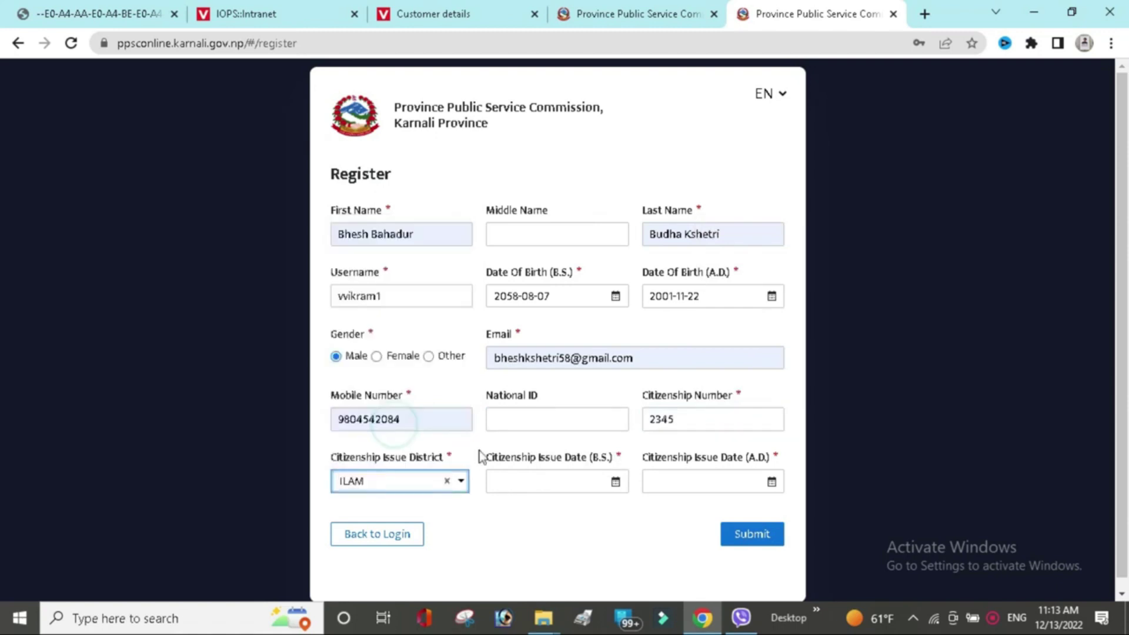
Set the citizenship issue date to 2073-08-15 B.S. and submit the registration form.
left_click(616, 483)
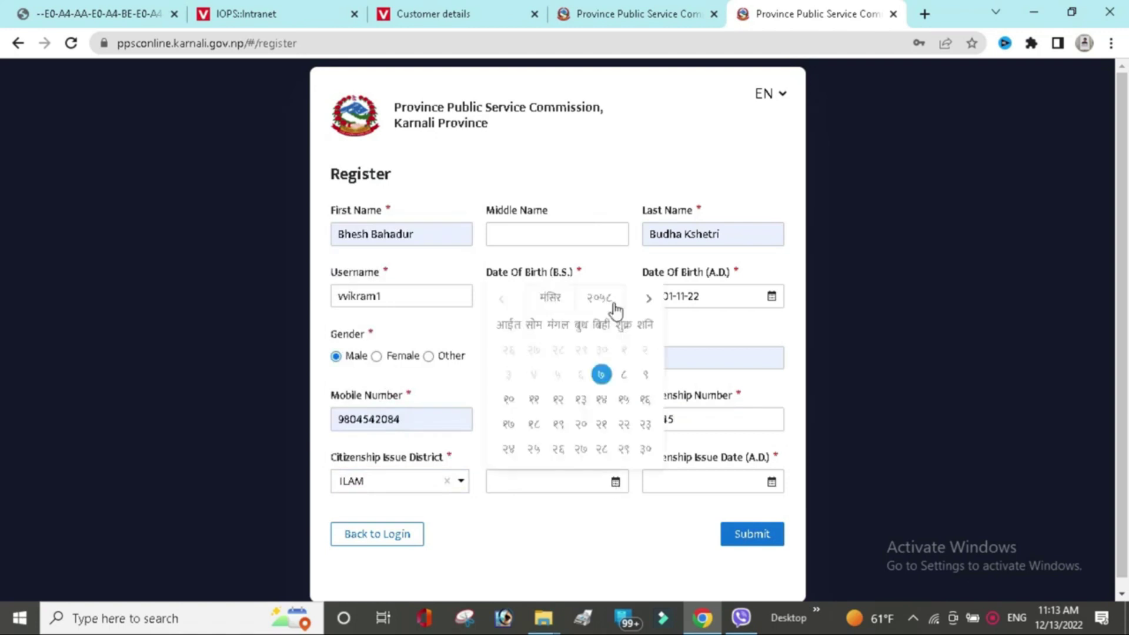
left_click(612, 308)
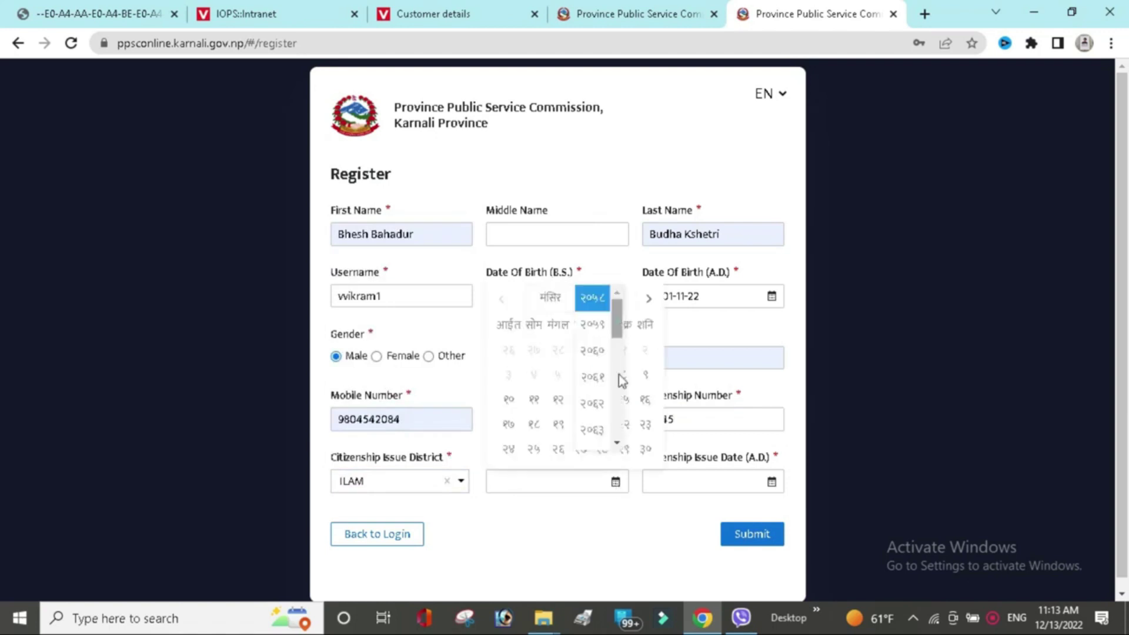
scroll(594, 399, "down", 5)
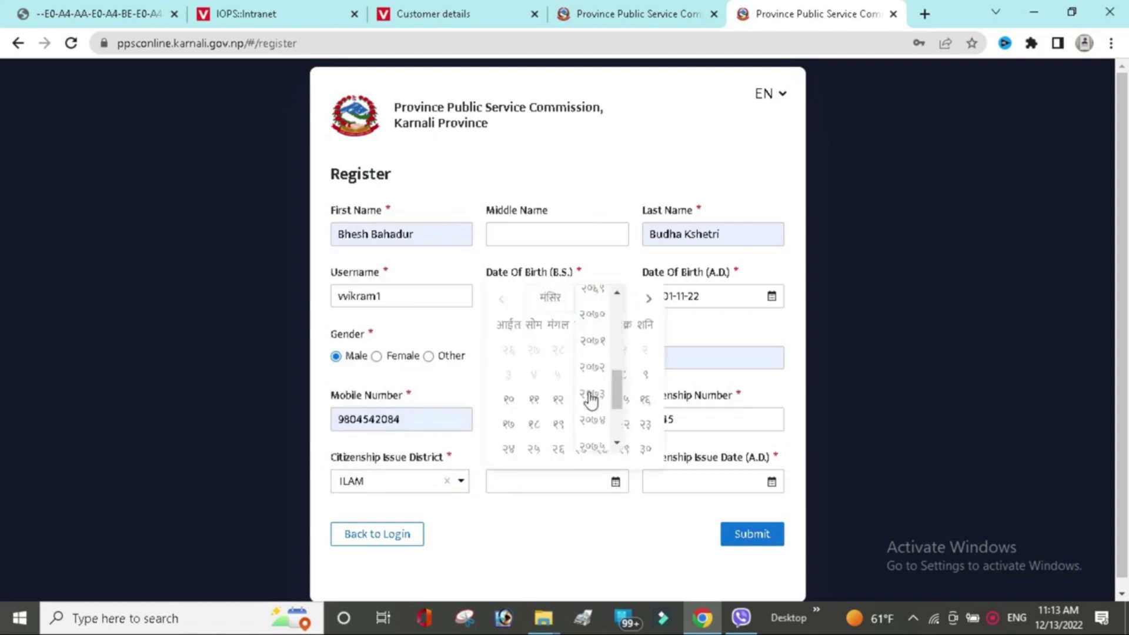
left_click(591, 400)
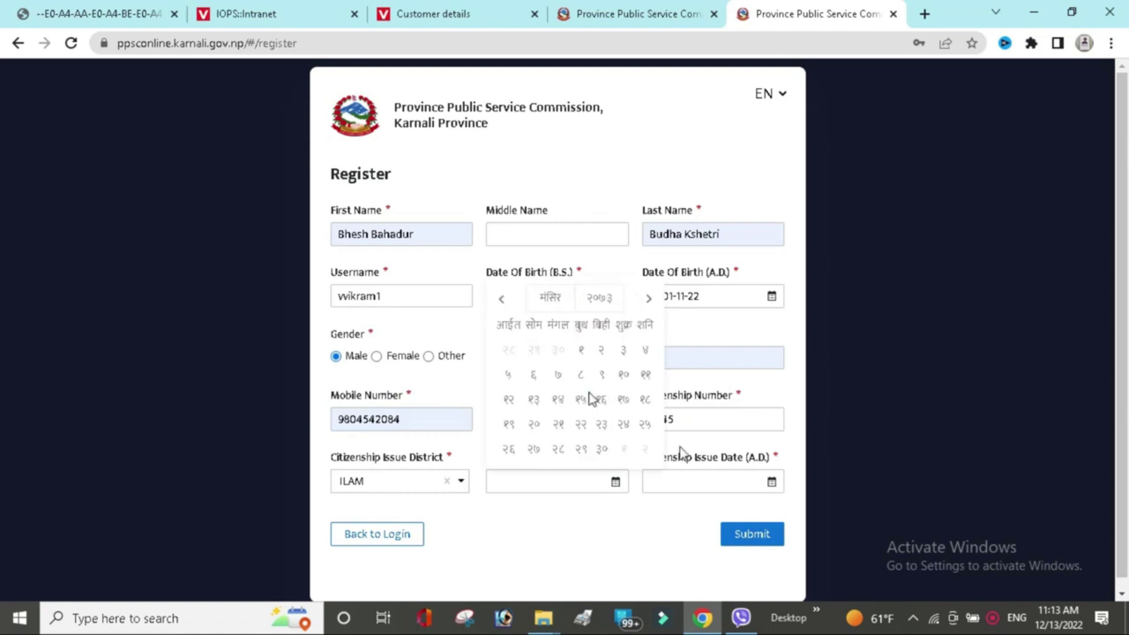
left_click(586, 398)
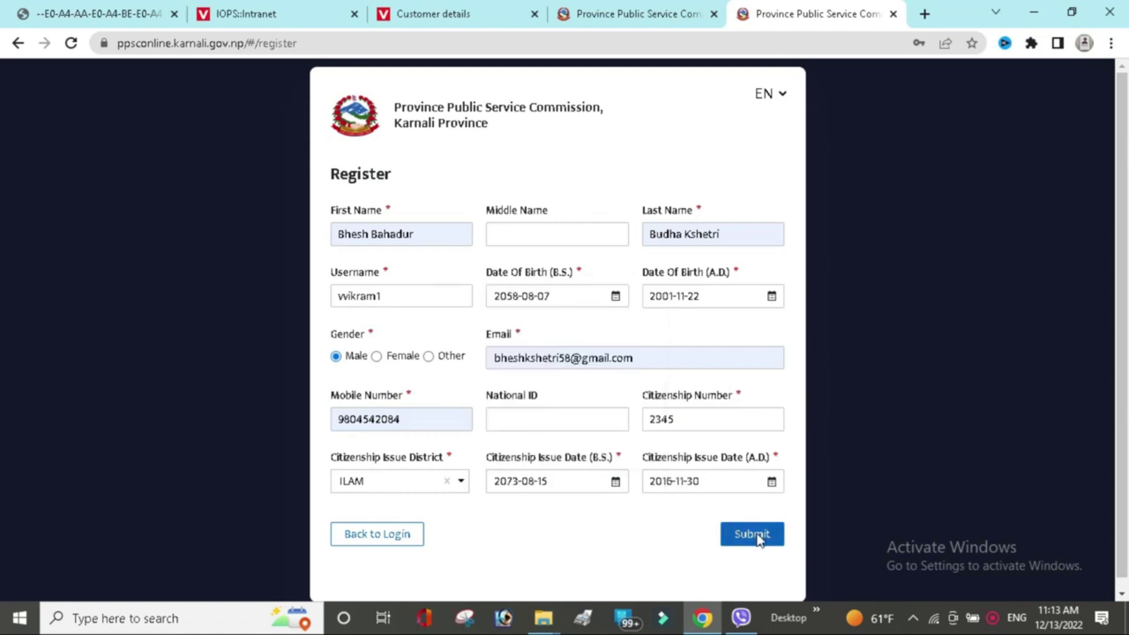
left_click(758, 540)
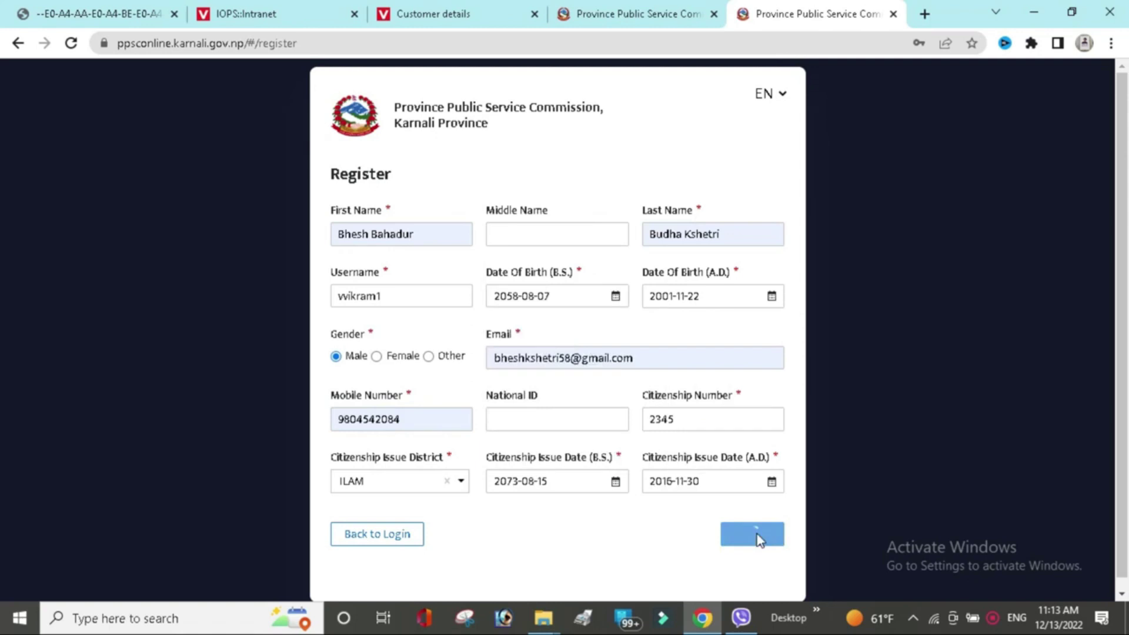
Replace the two digits before @ in the rejected e-mail and resubmit the registration.
left_click(568, 353)
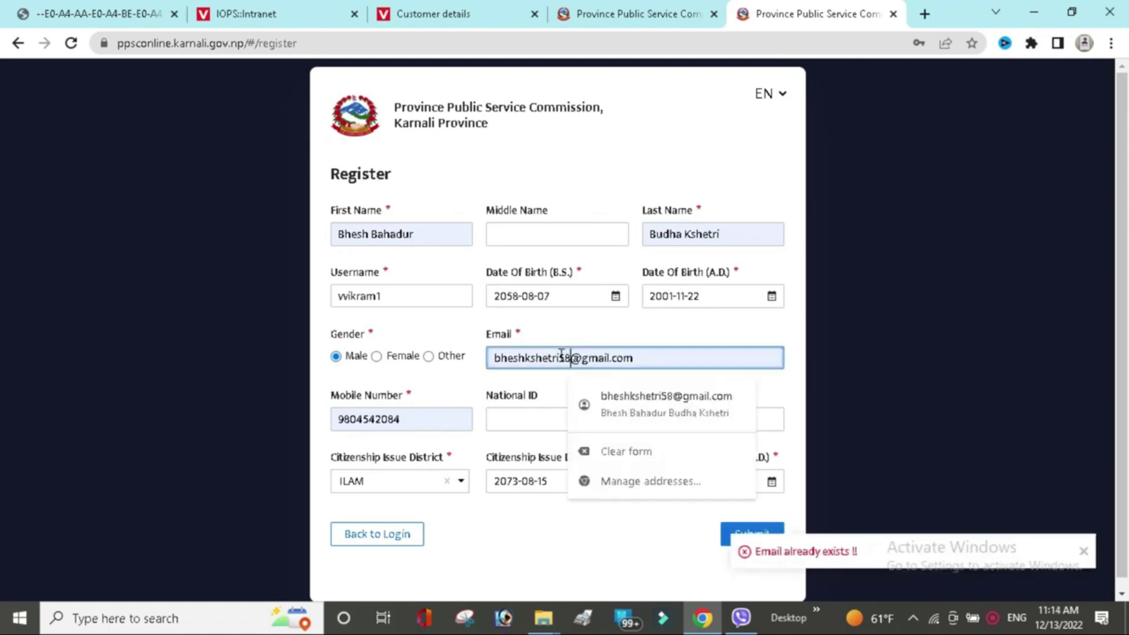
key("Left")
key("Left")
key("shift+Right")
key("shift+Right")
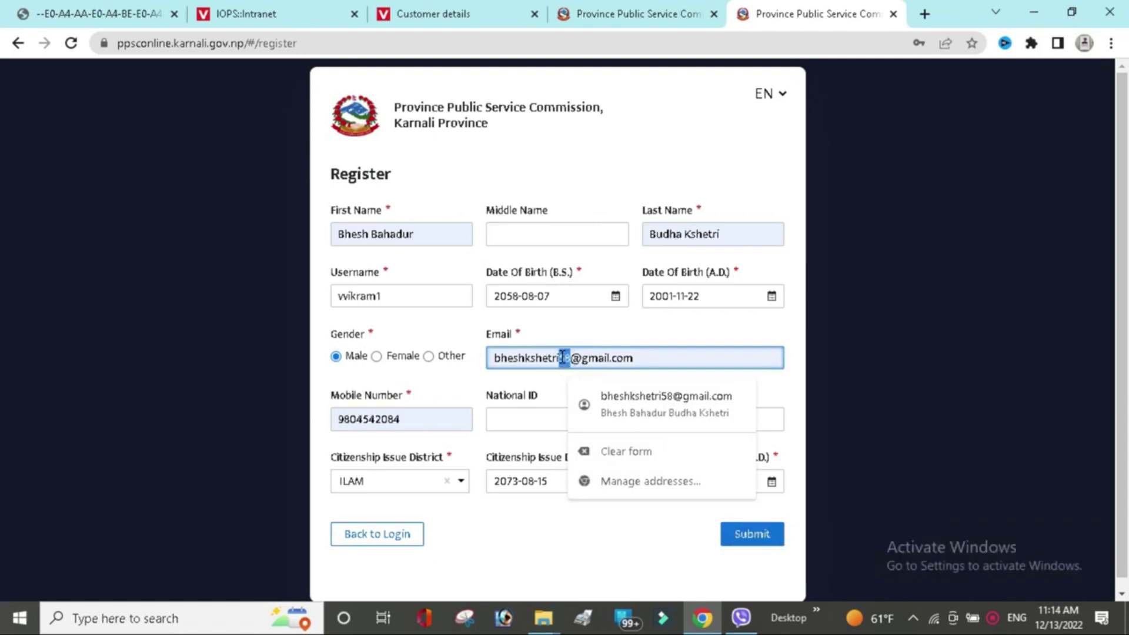
type("09")
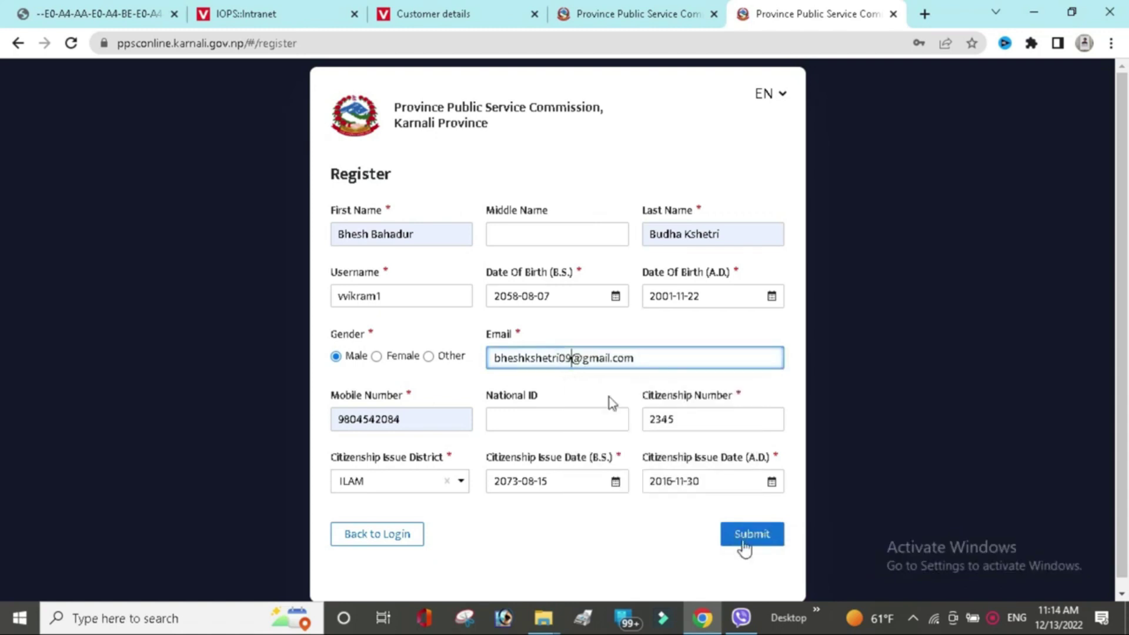
left_click(745, 535)
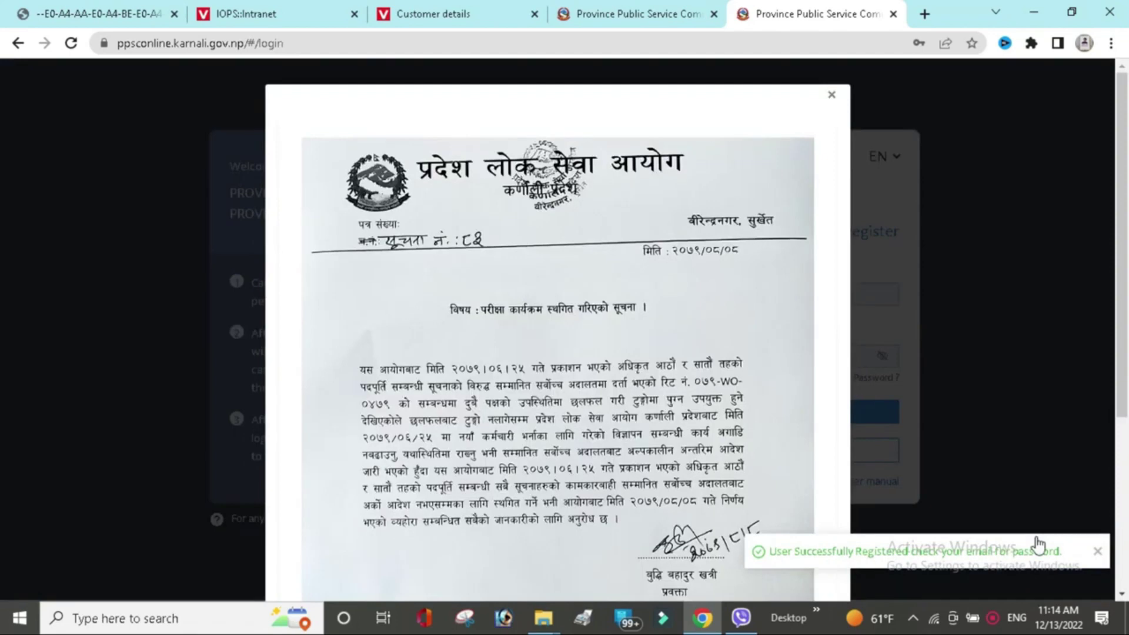
Close the notice and choose 'Didn't receive the email?' on the login page.
left_click(831, 95)
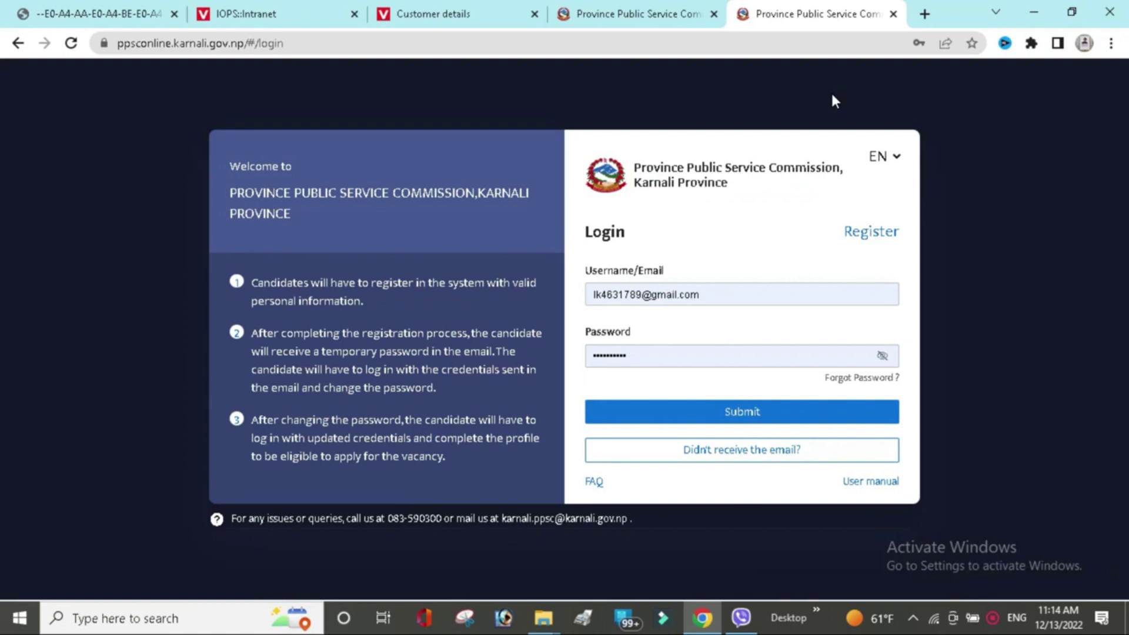
left_click(765, 459)
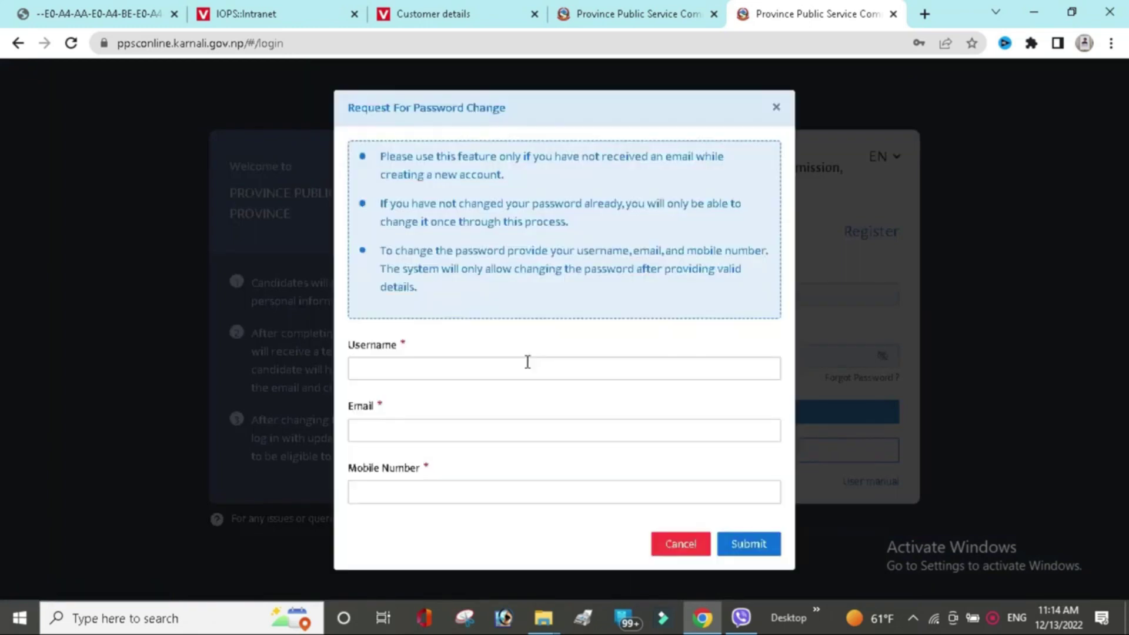
Enter the account username and the saved e-mail with its digits before @ corrected.
left_click(528, 362)
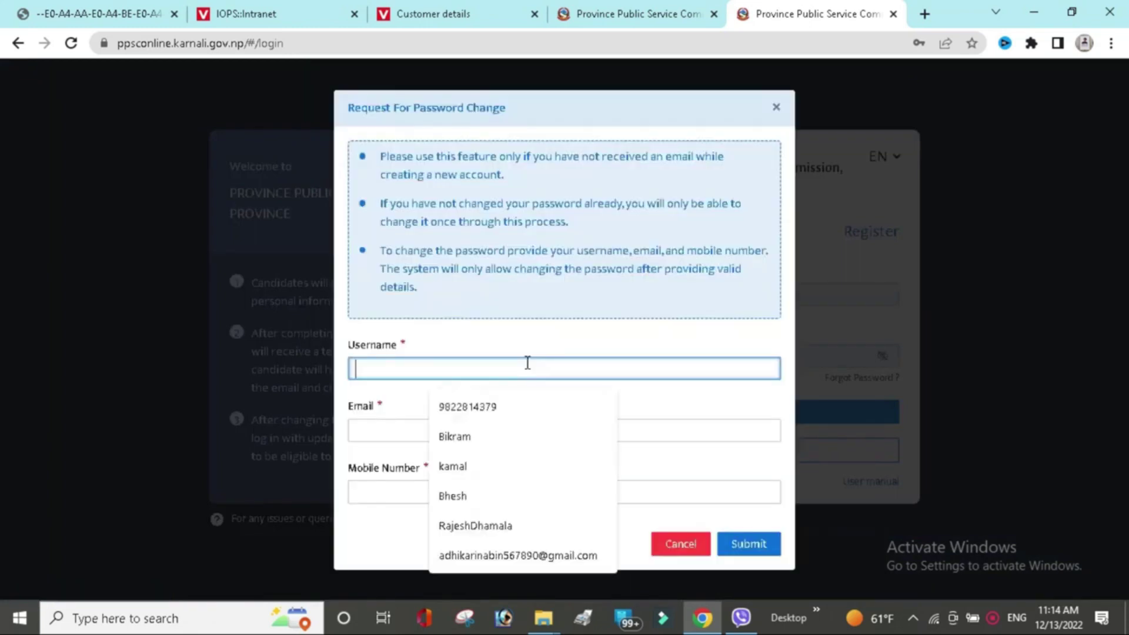
type("vvik")
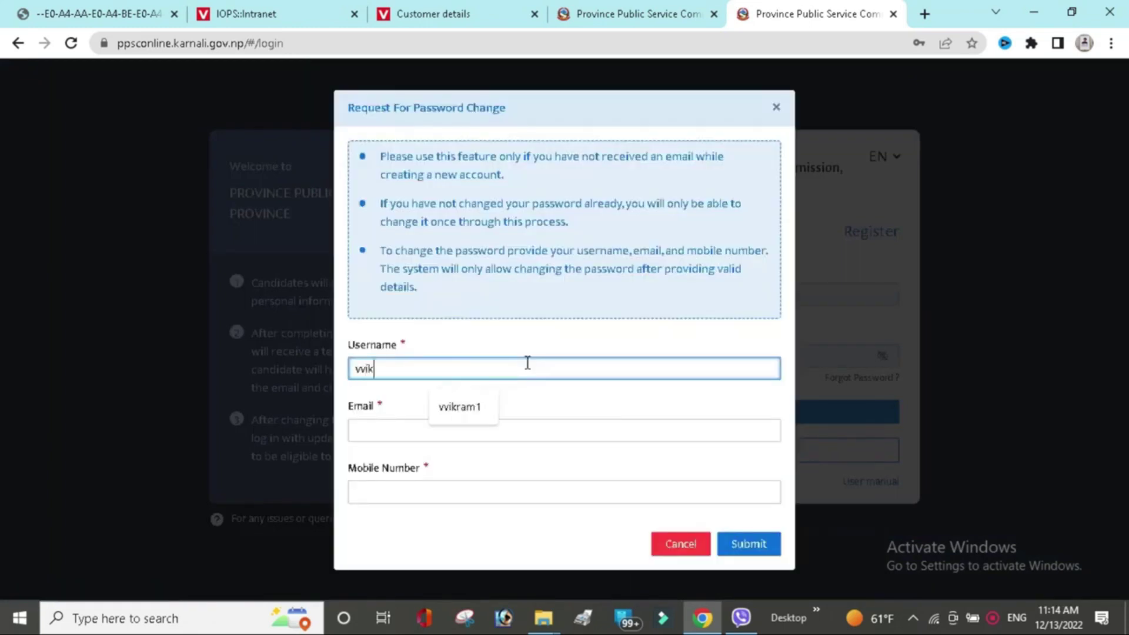
type("ram1")
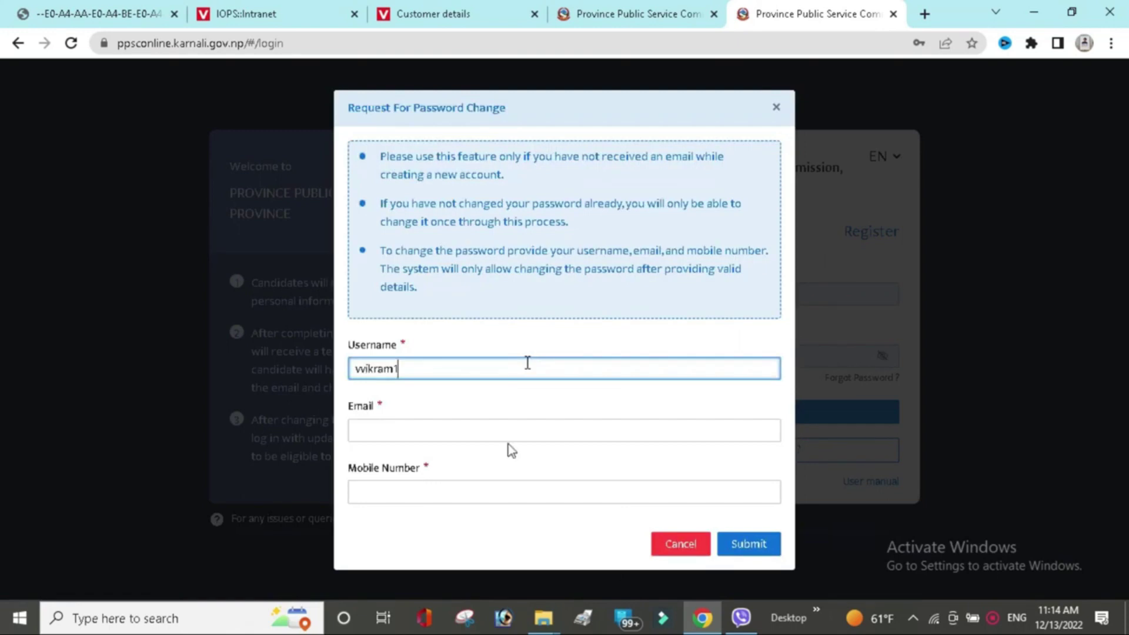
left_click(491, 429)
key("Down")
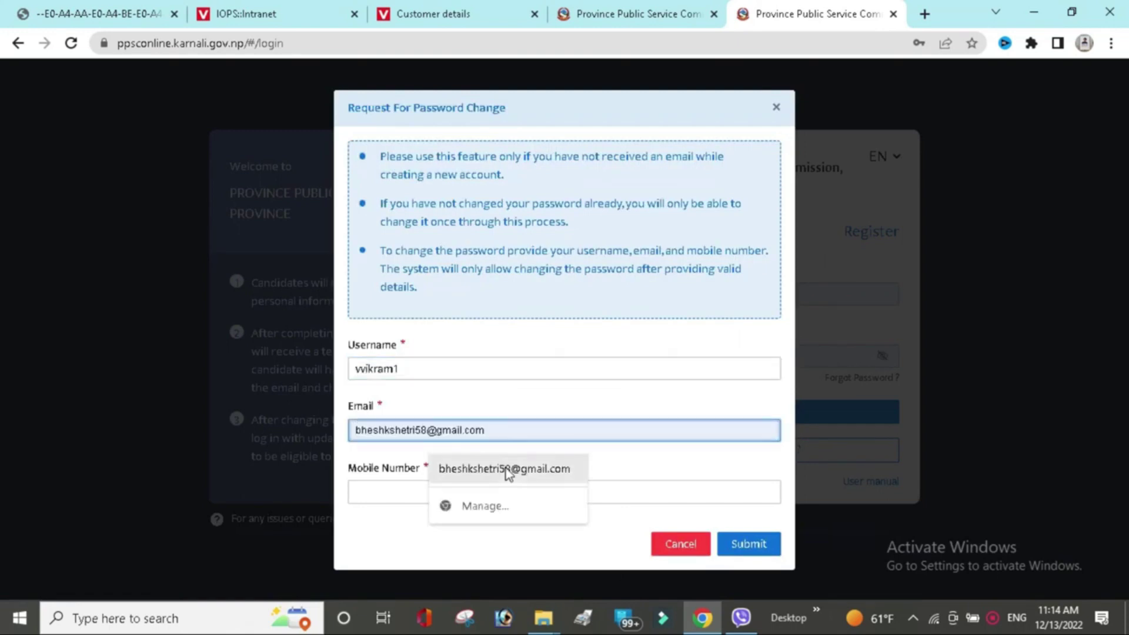
left_click(506, 469)
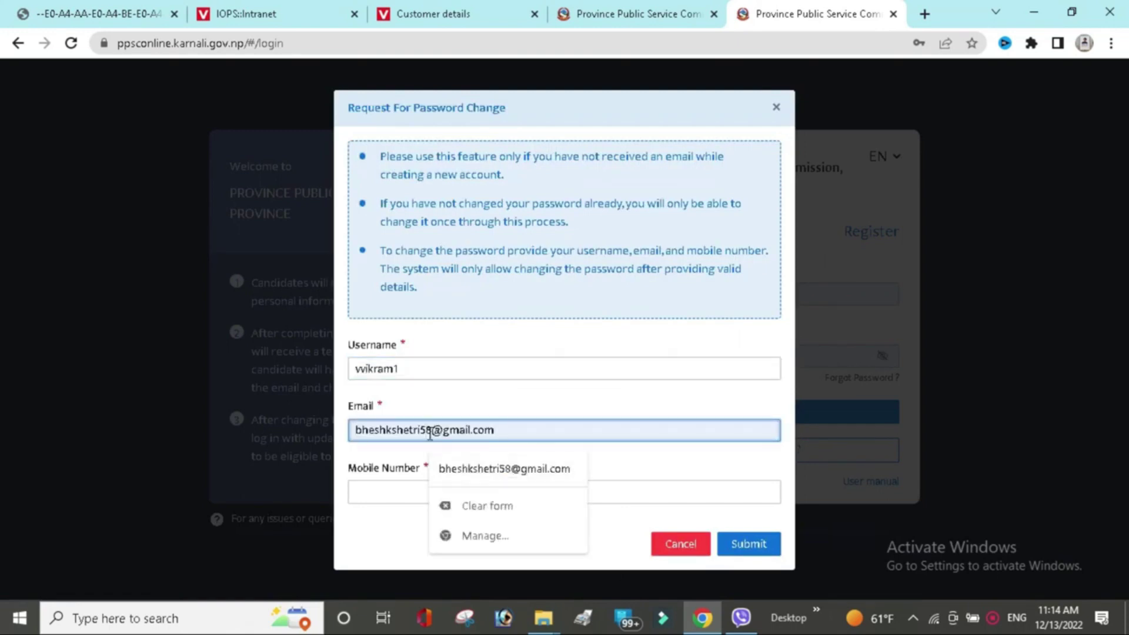
left_click(430, 434)
key("BackSpace")
key("BackSpace")
type("09")
Fill in the registered mobile number from the suggestions and submit the password-change request.
left_click(446, 489)
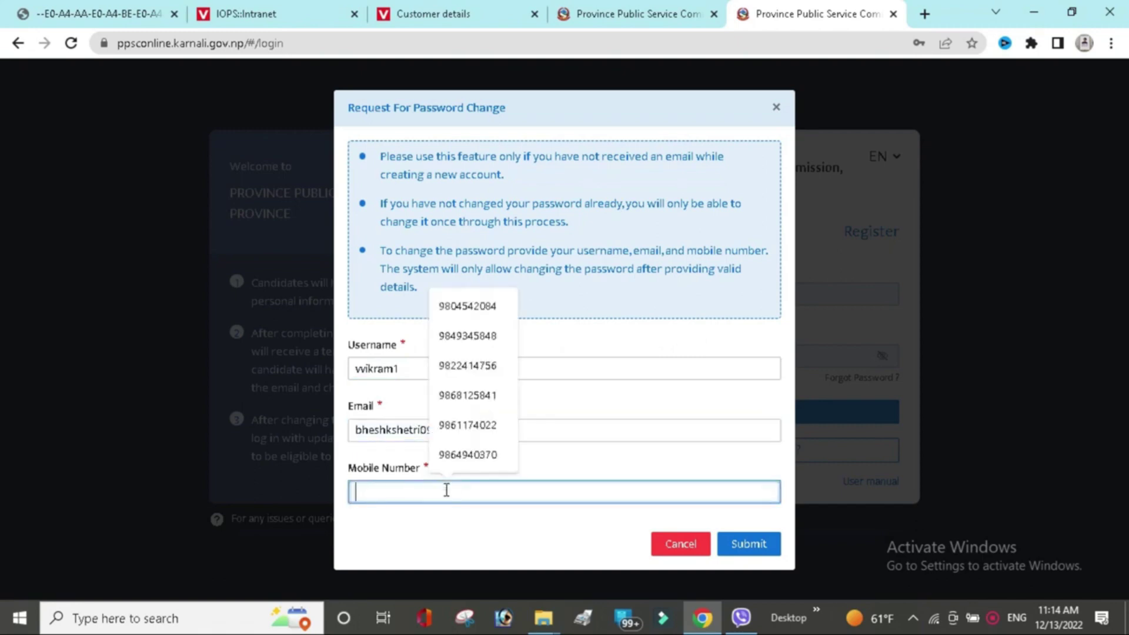
type("98")
left_click(506, 360)
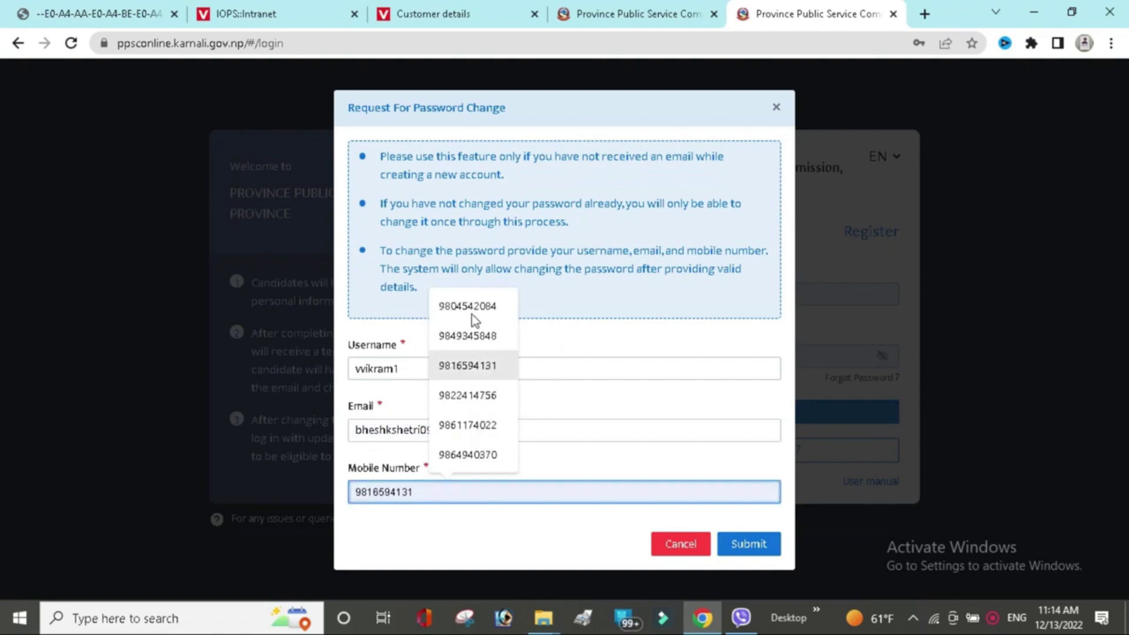
left_click(475, 319)
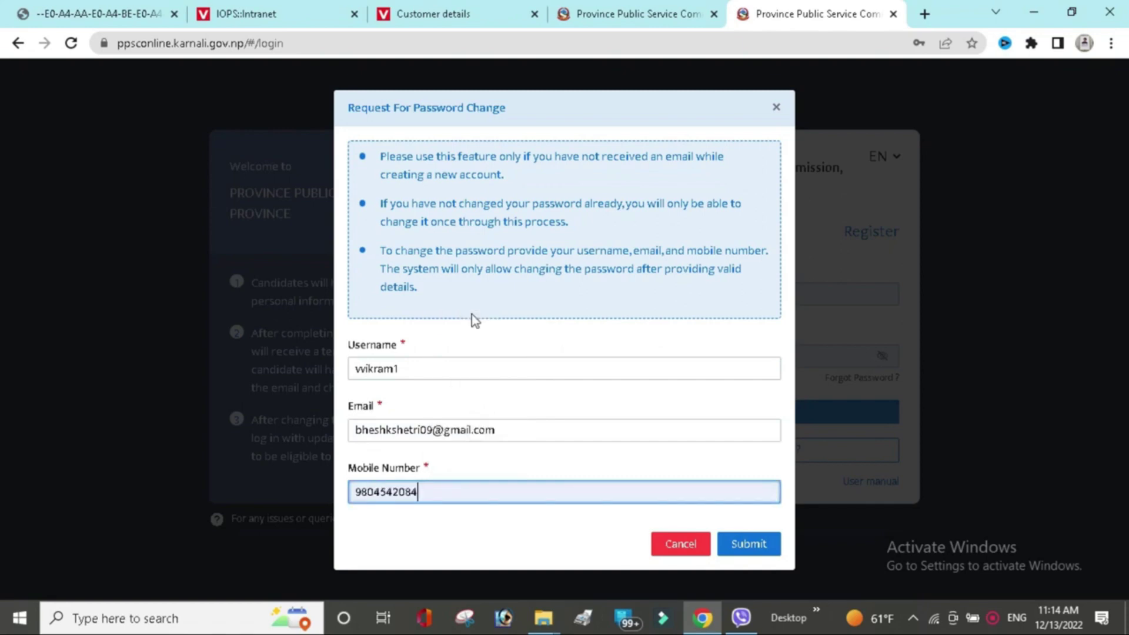
left_click(743, 544)
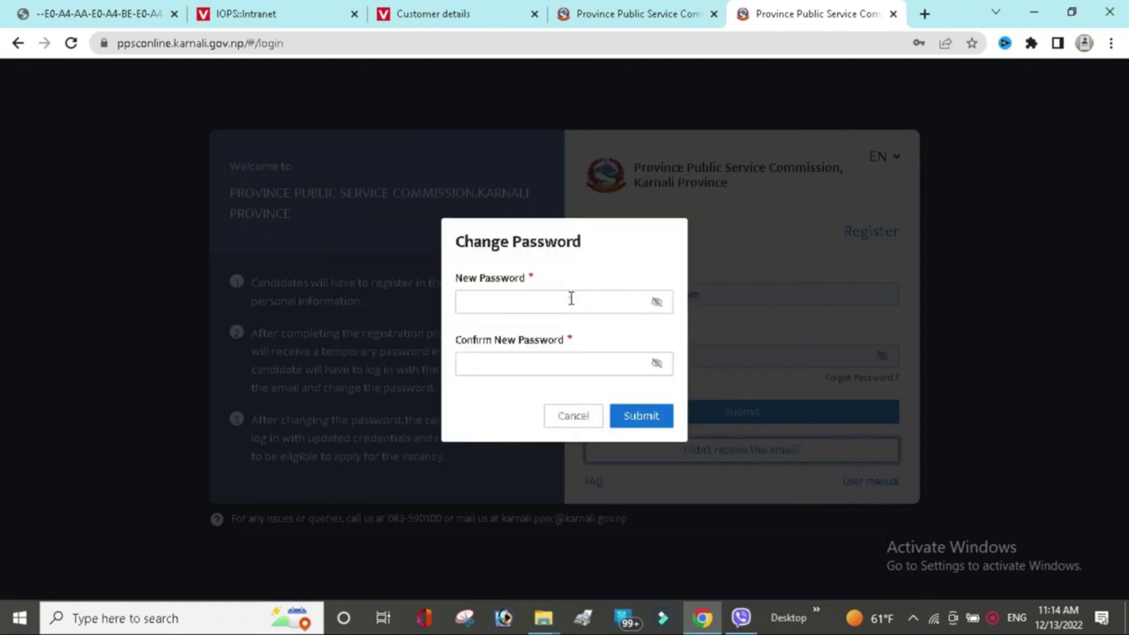
Enter the new password in both password fields and save the change.
left_click(571, 299)
type("••••••••••••")
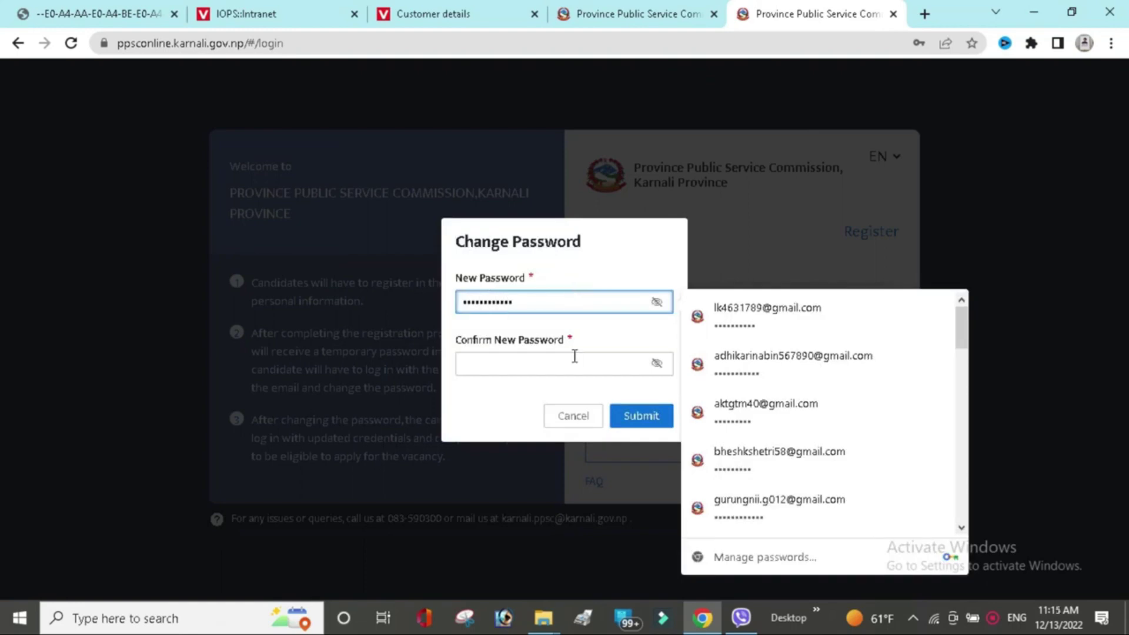
left_click(574, 356)
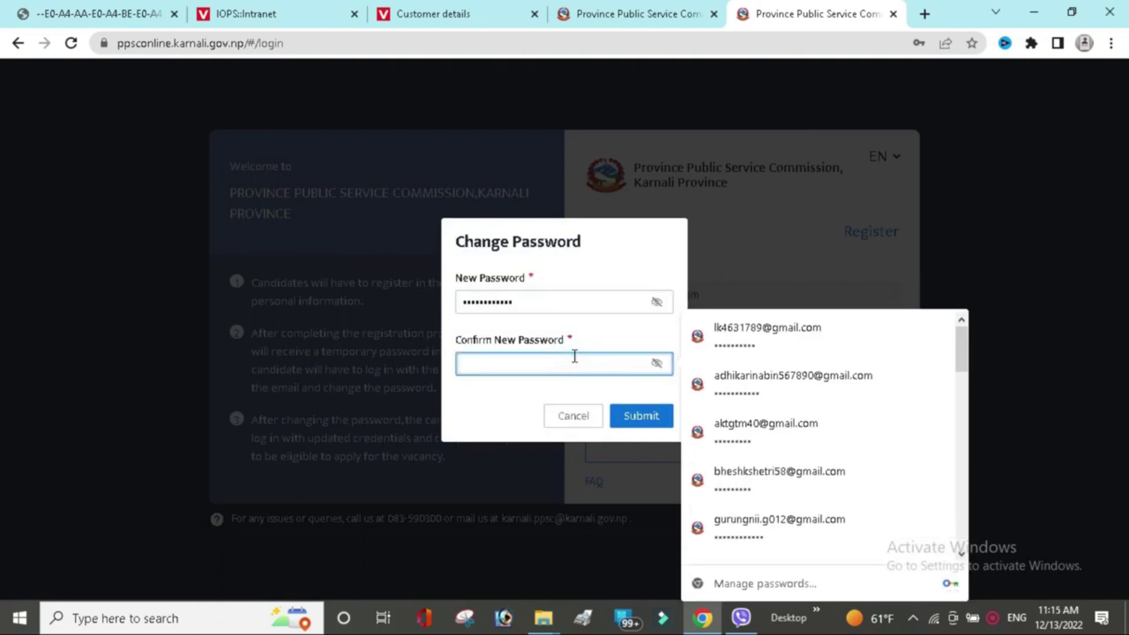
type("•••••••••••••")
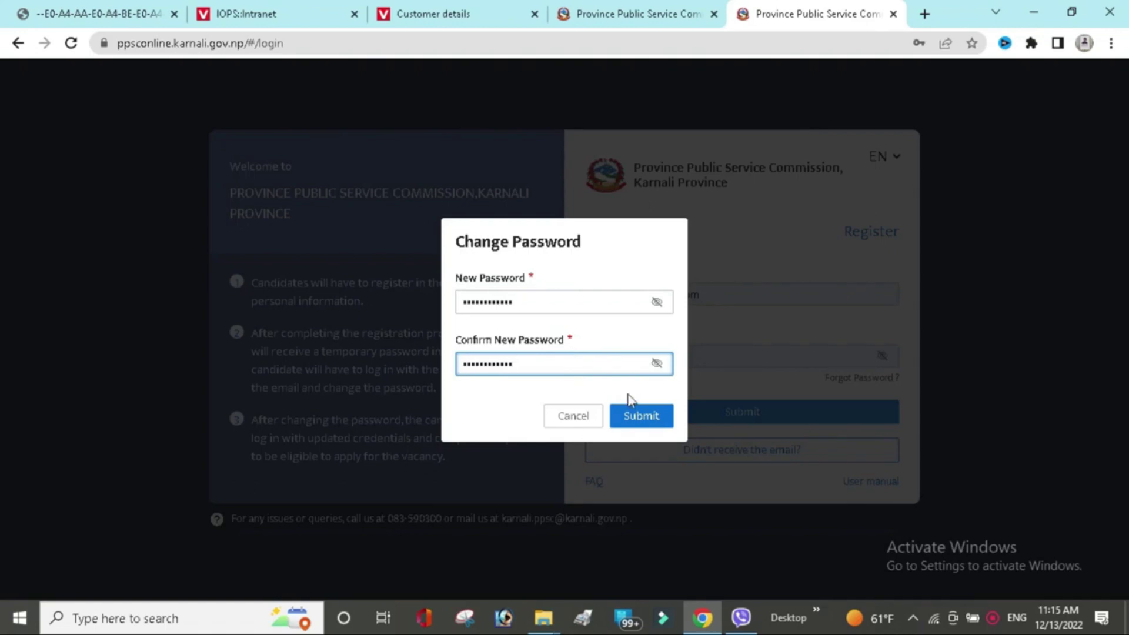
left_click(663, 420)
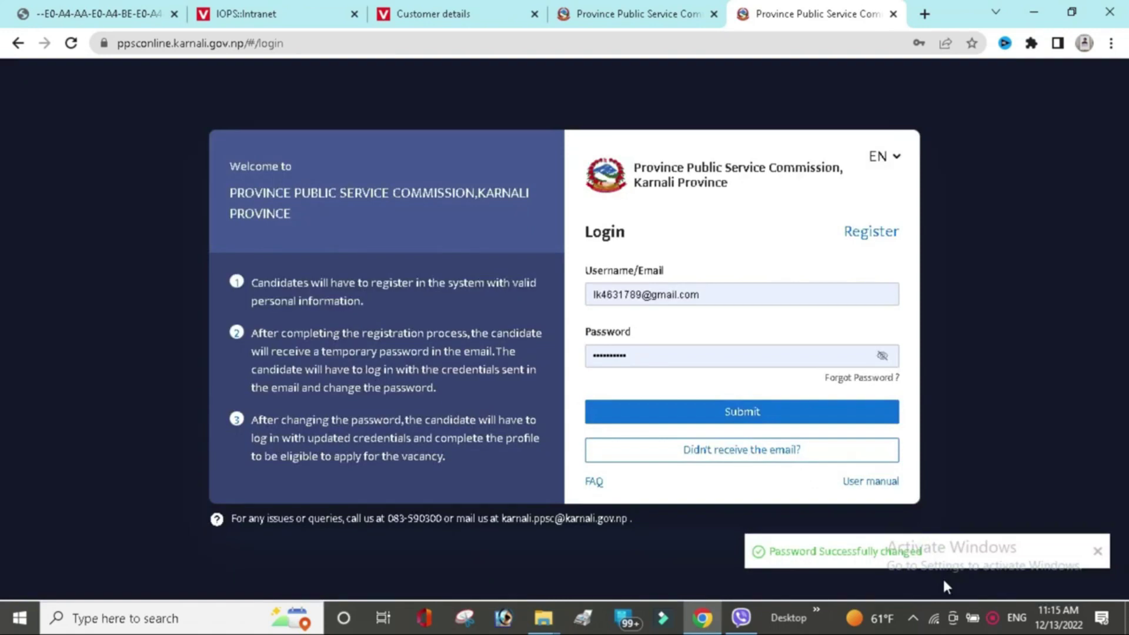
Replace the saved login username with the newly registered account's e-mail address.
left_click(752, 293)
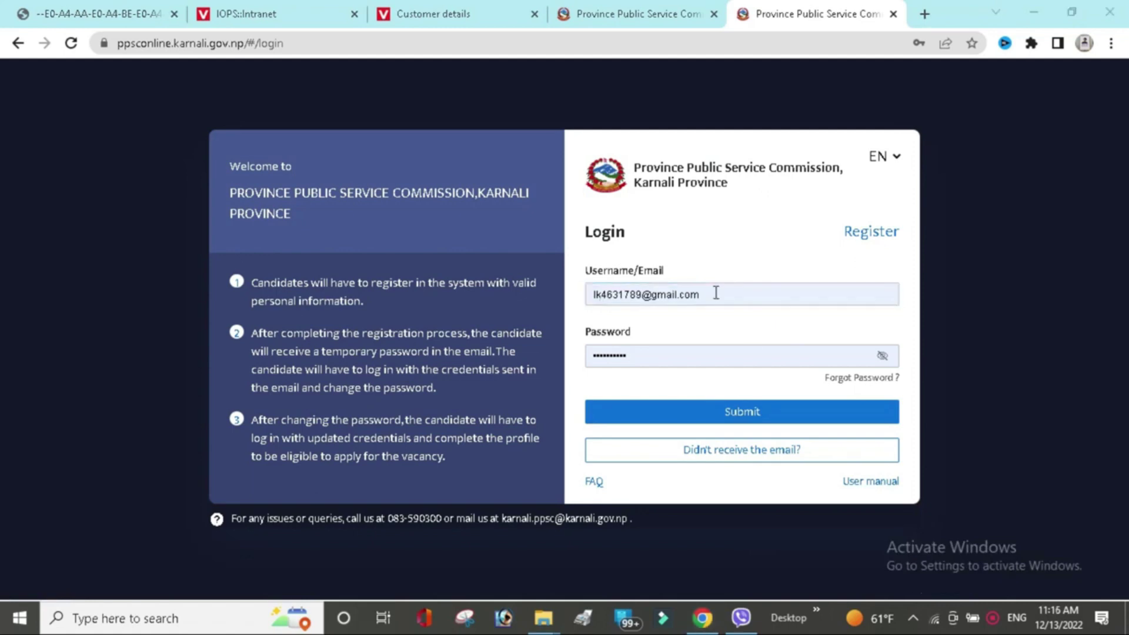
left_click(667, 294)
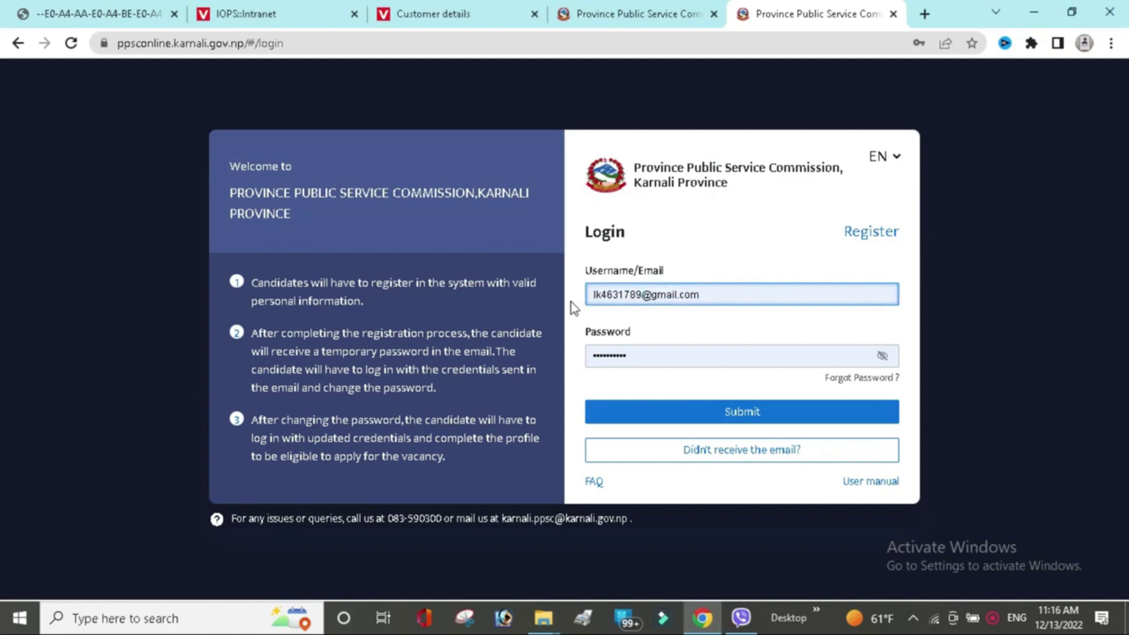
left_click(722, 292)
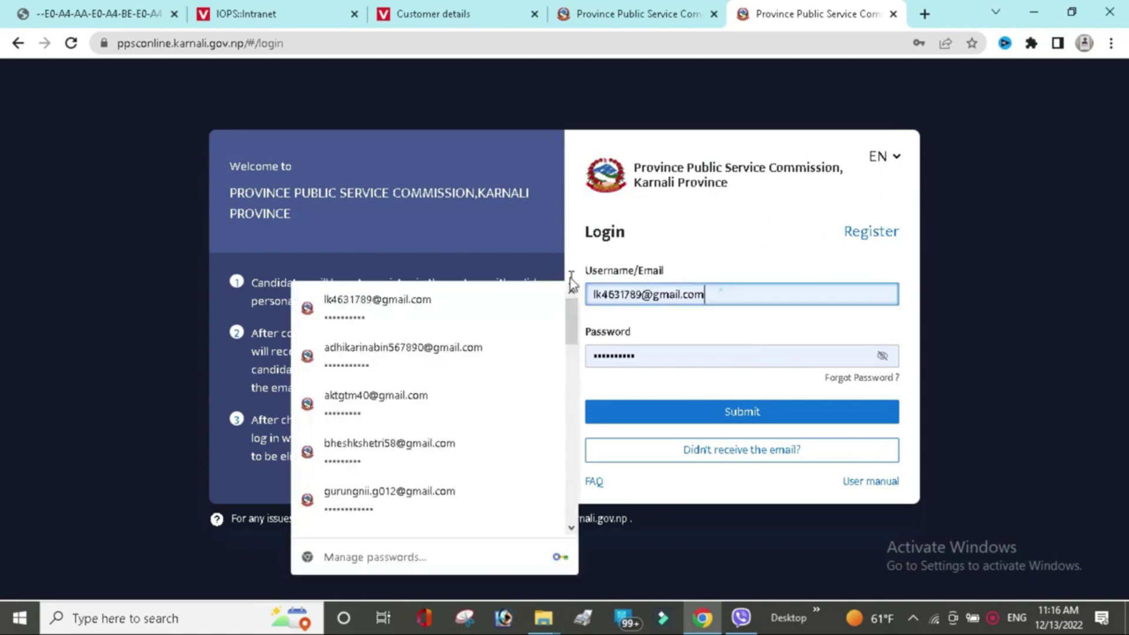
key("ctrl+a")
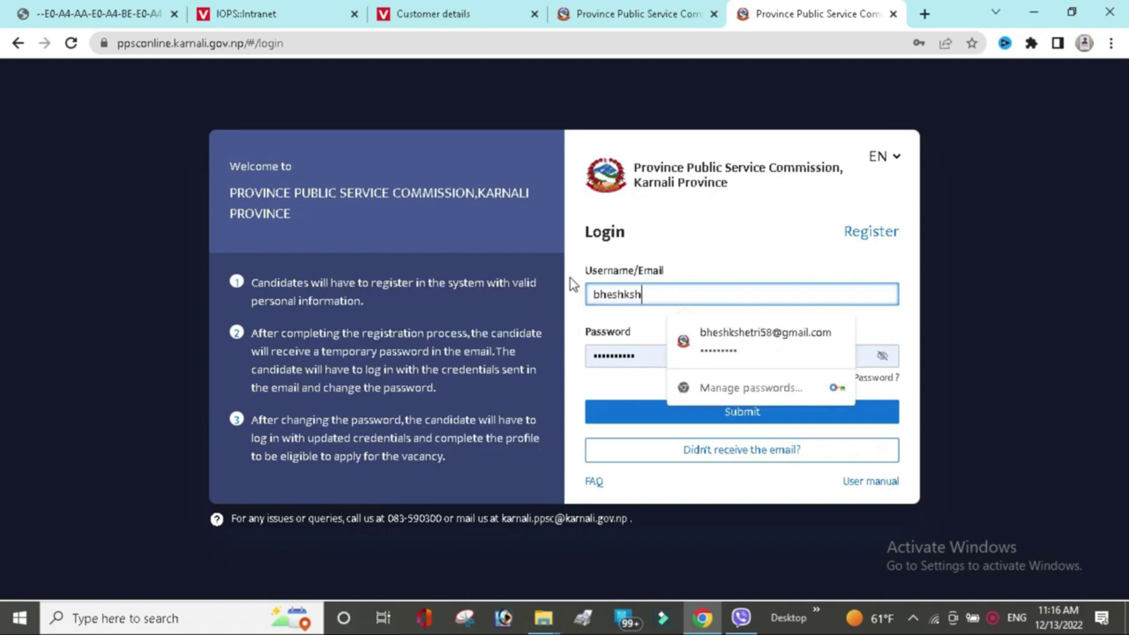
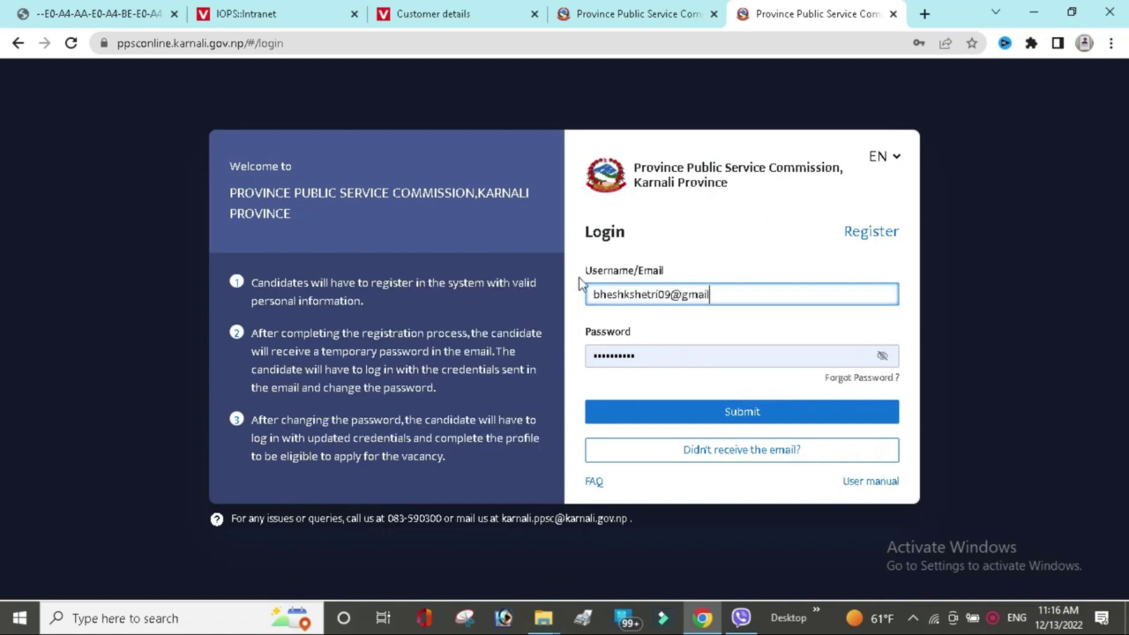
Replace the autofilled login password with the account password.
left_click(647, 355)
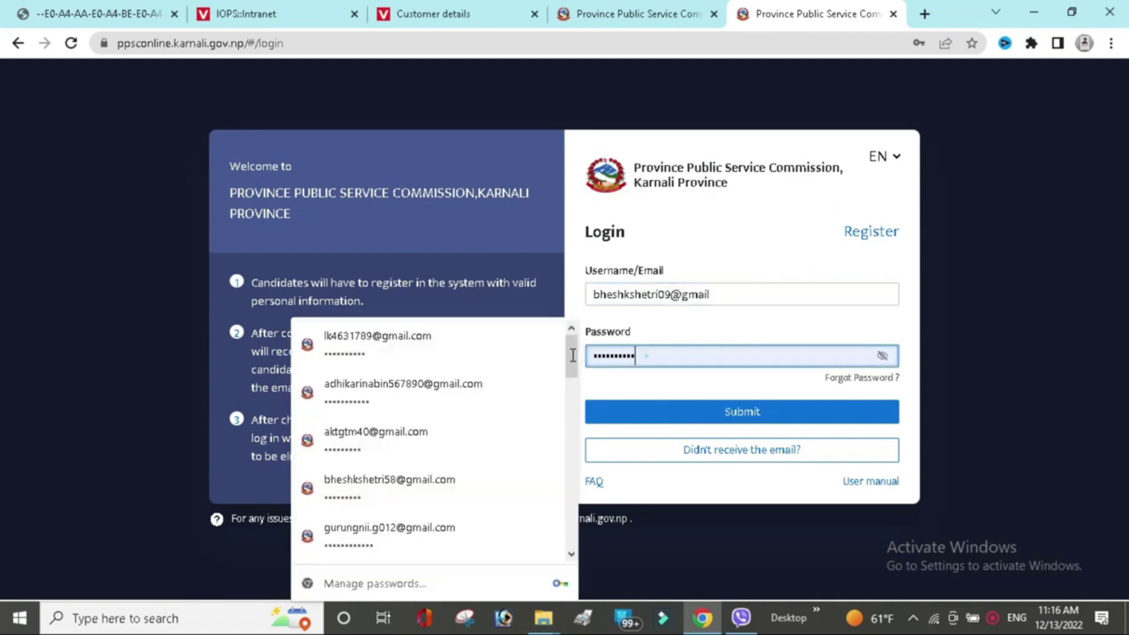
key("ctrl+a")
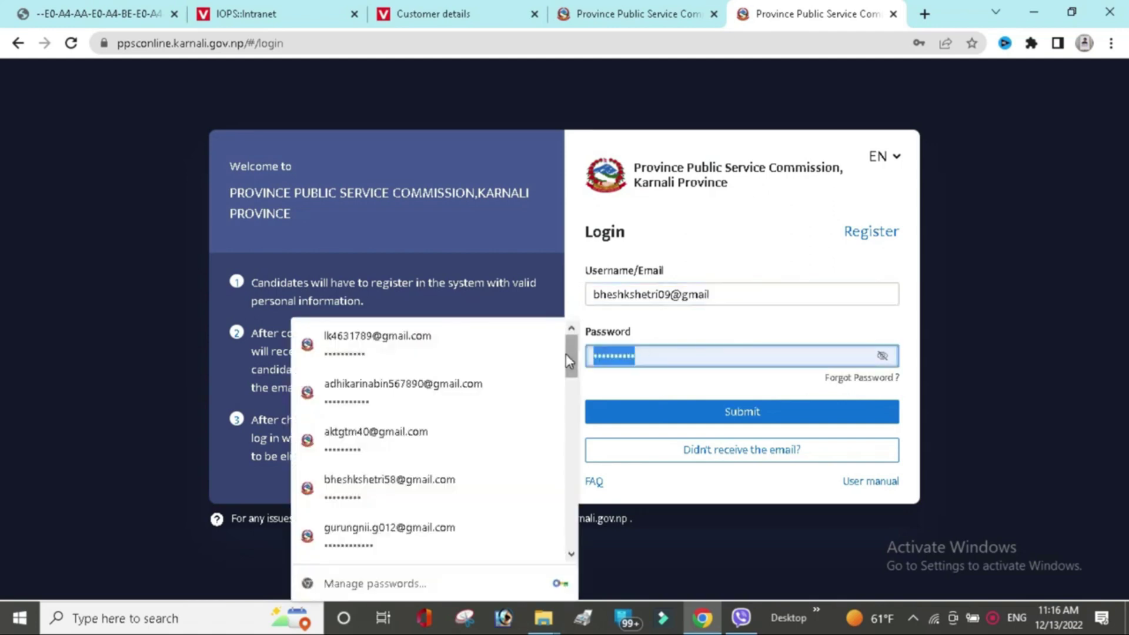
type("************")
Submit the login, let Chrome save the password, and go to the profile.
left_click(720, 415)
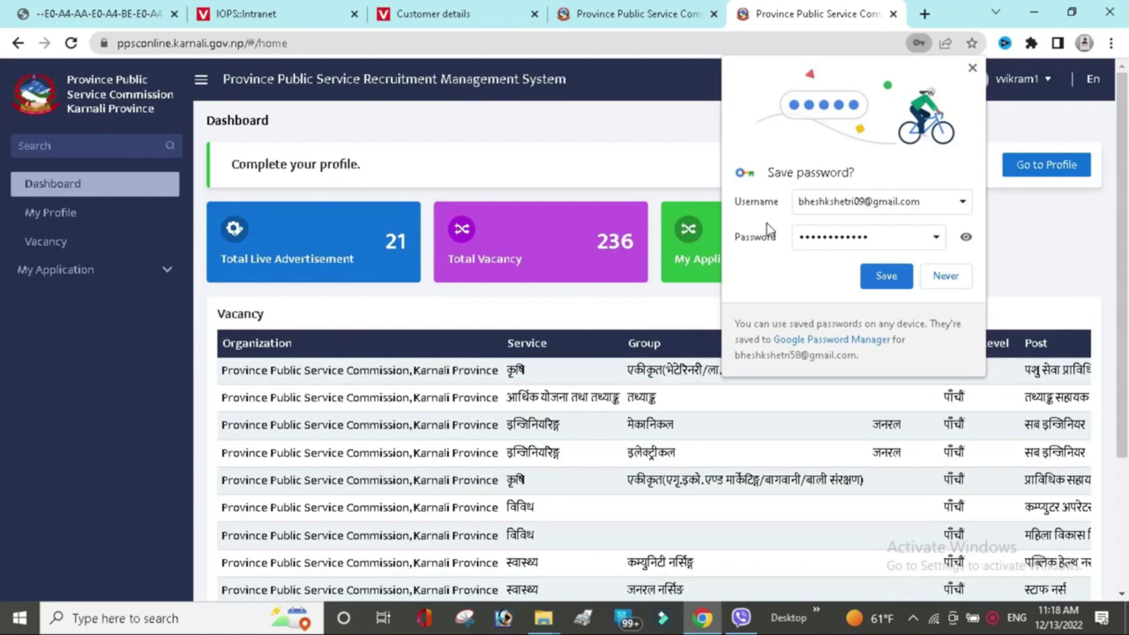
left_click(882, 281)
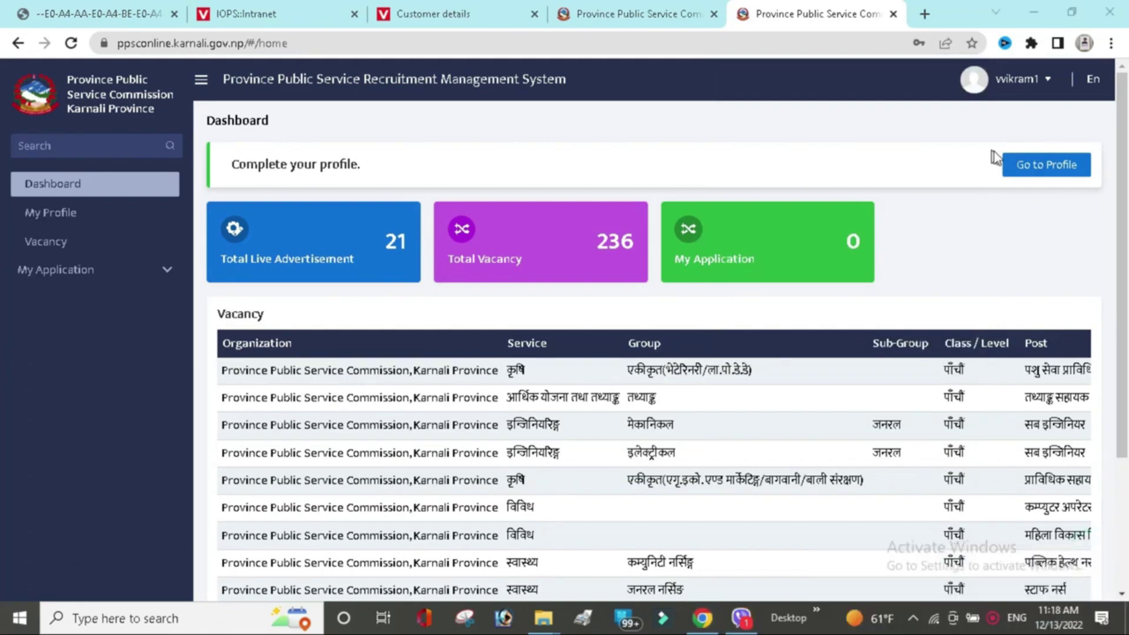
left_click(1024, 171)
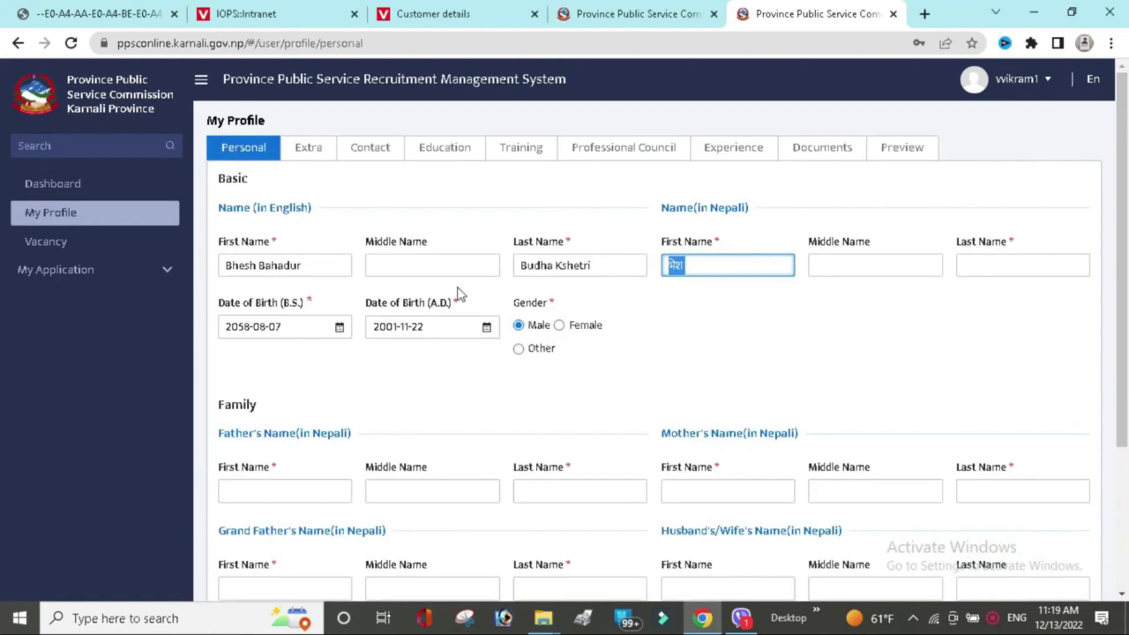
Paste the Nepali middle and last names into the personal profile.
left_click(848, 264)
type("भेश")
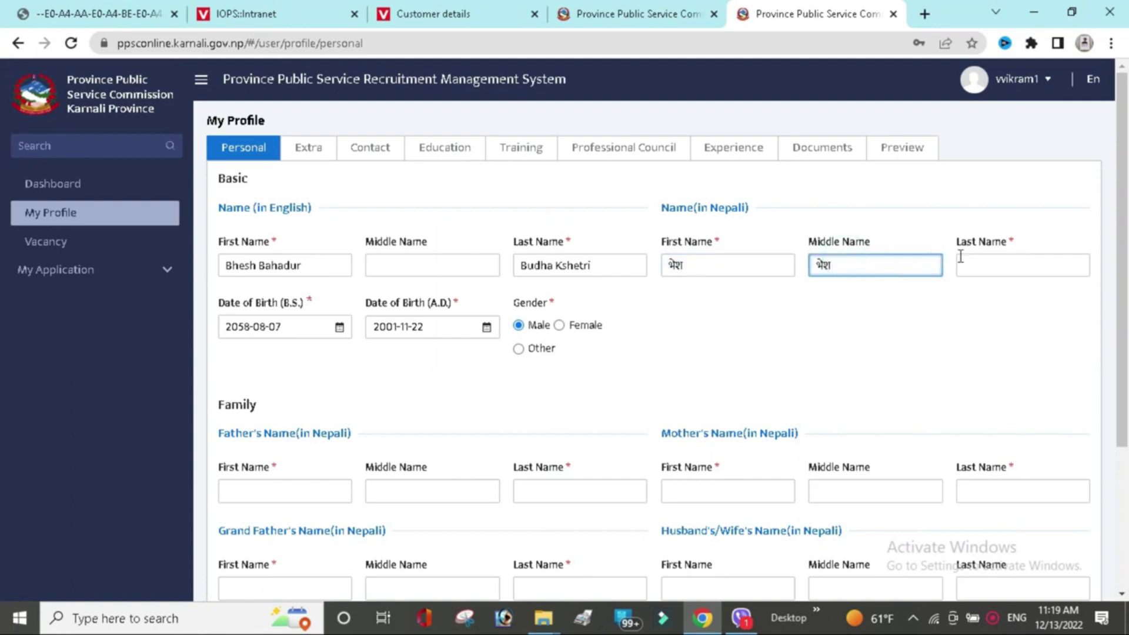
left_click(960, 258)
type("भेश")
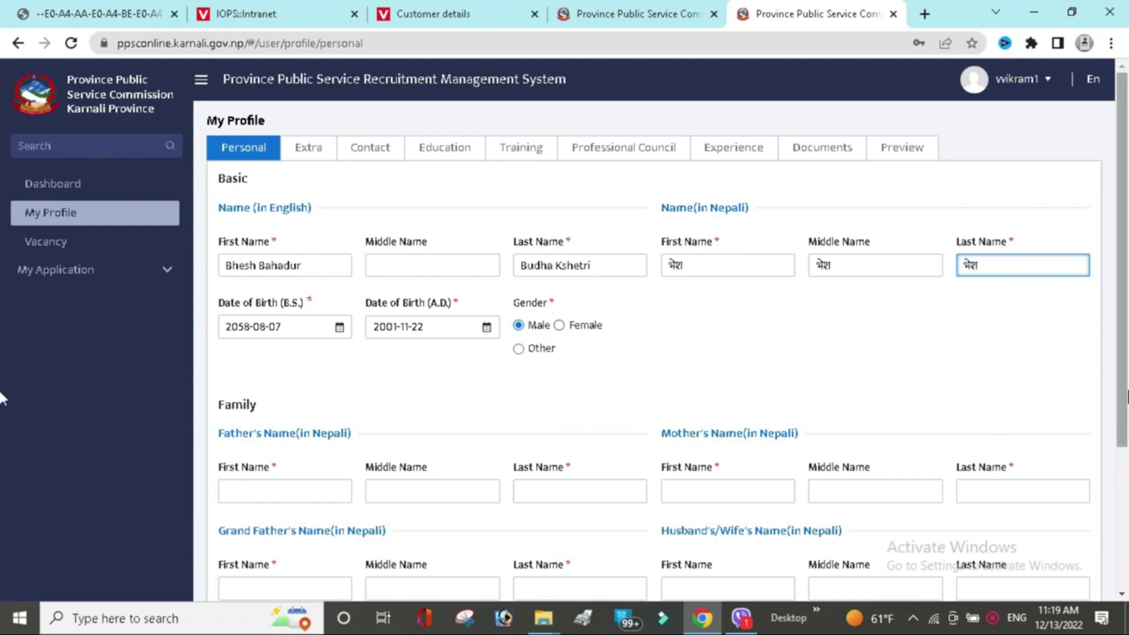
Fill in the father's Nepali first, middle and last names.
scroll(306, 353, "down", 3)
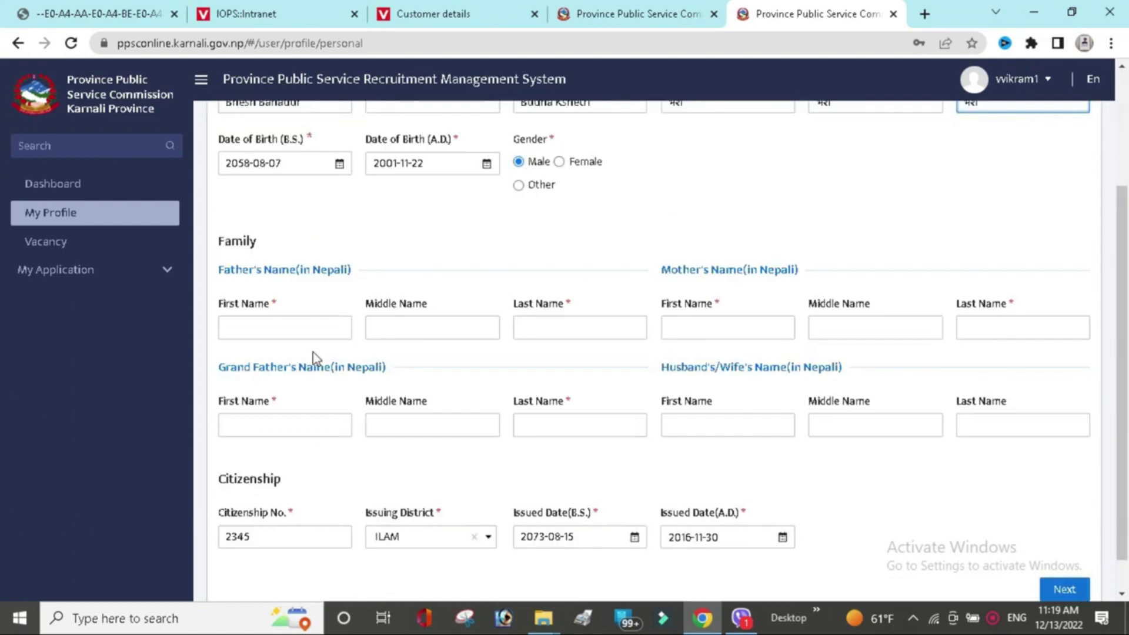
left_click(292, 329)
type("भेश")
key("Tab")
type("भेश")
key("Tab")
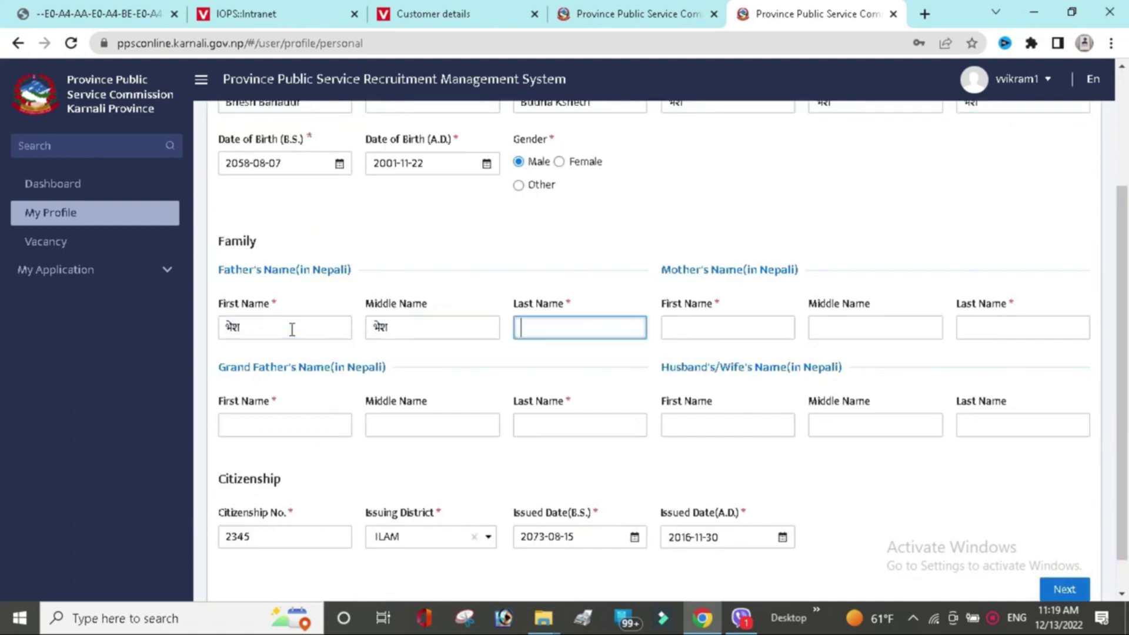
key("Tab")
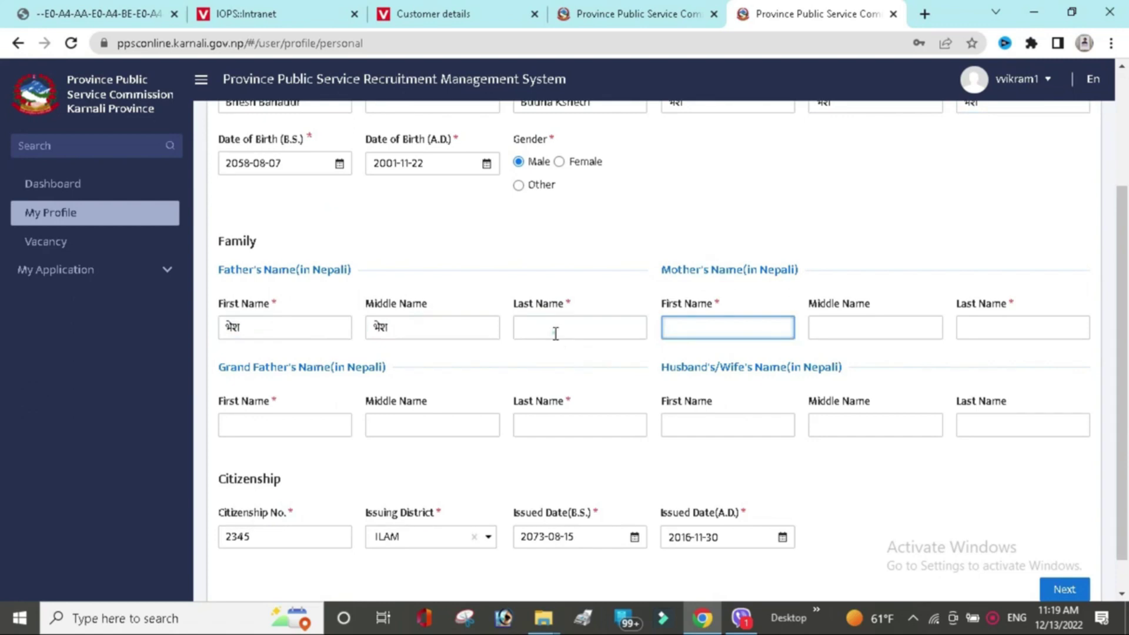
left_click(555, 334)
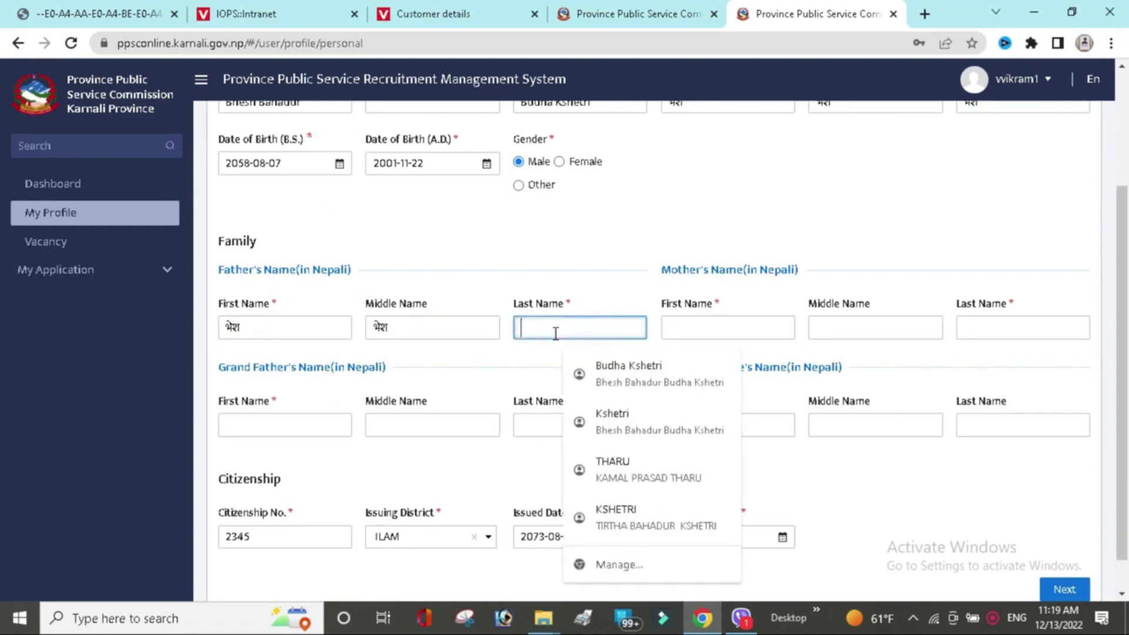
type("भेश")
key("Tab")
Fill in the mother's Nepali first and middle names.
type("ख")
key("Tab")
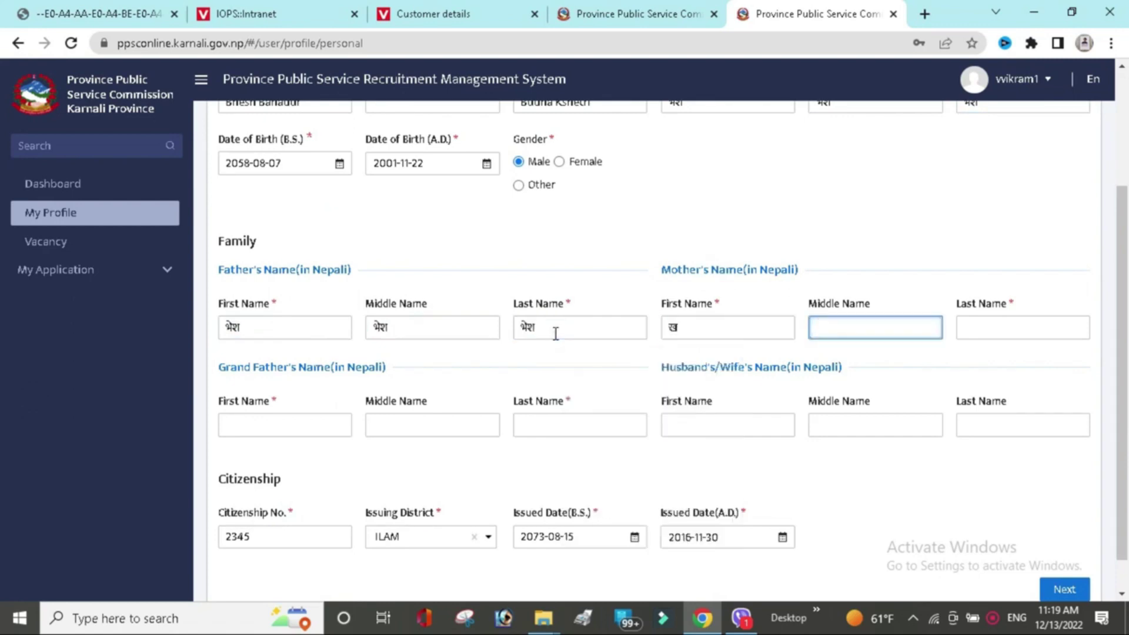
type("भेश")
key("Tab")
type("भेश")
Fill in the grandfather's Nepali first and middle names and continue to the next section.
left_click(280, 419)
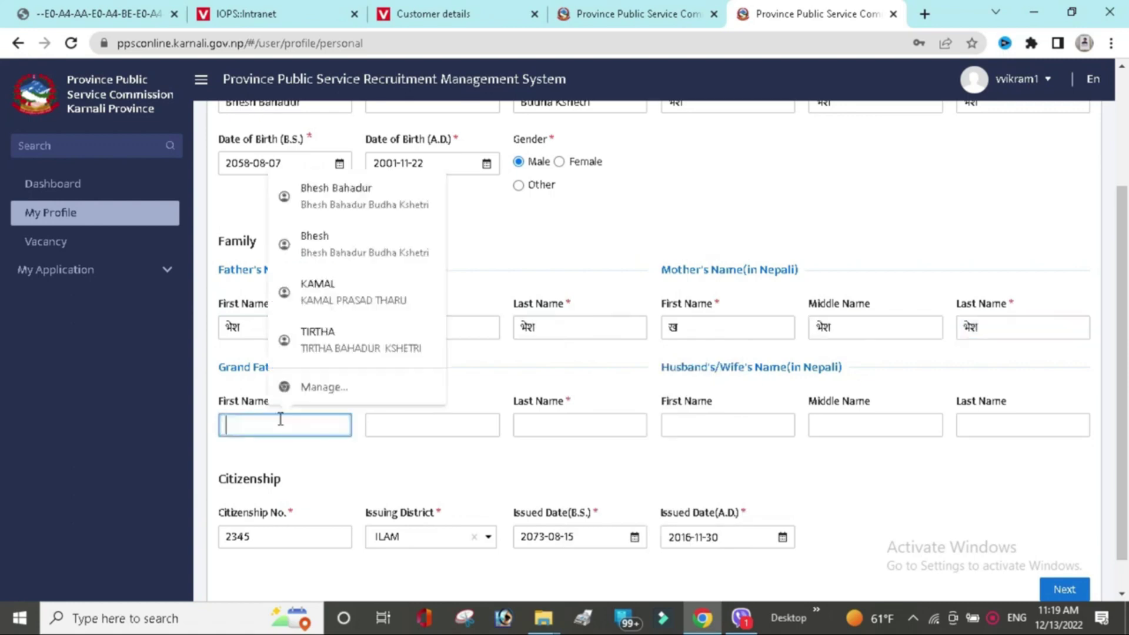
type("भेश")
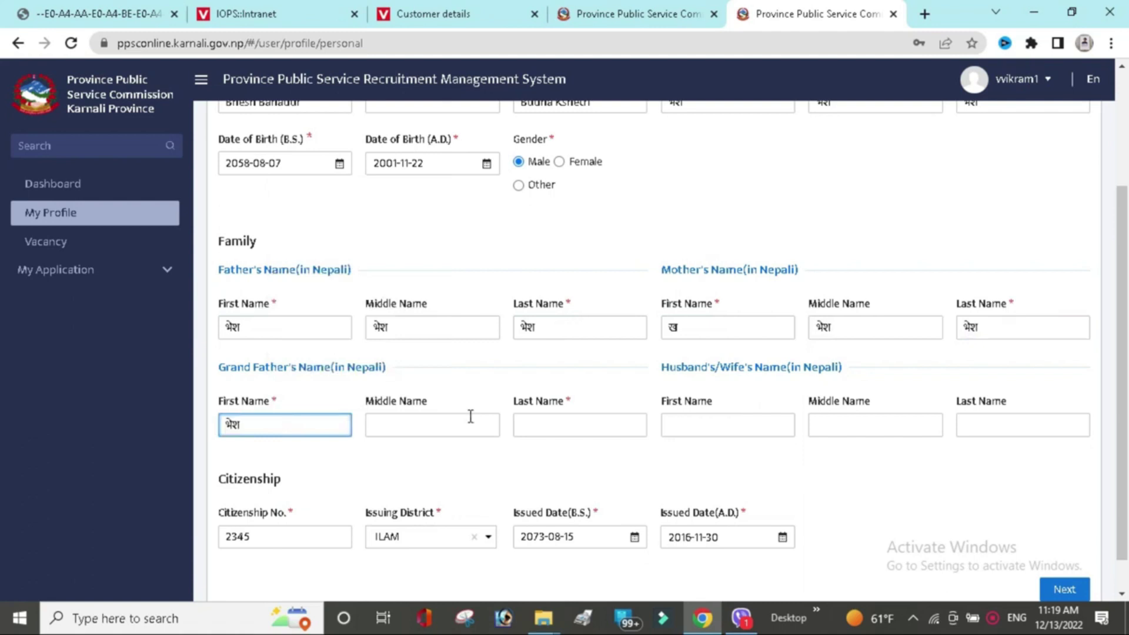
left_click(471, 416)
type("भेश")
key("Tab")
type("भेश")
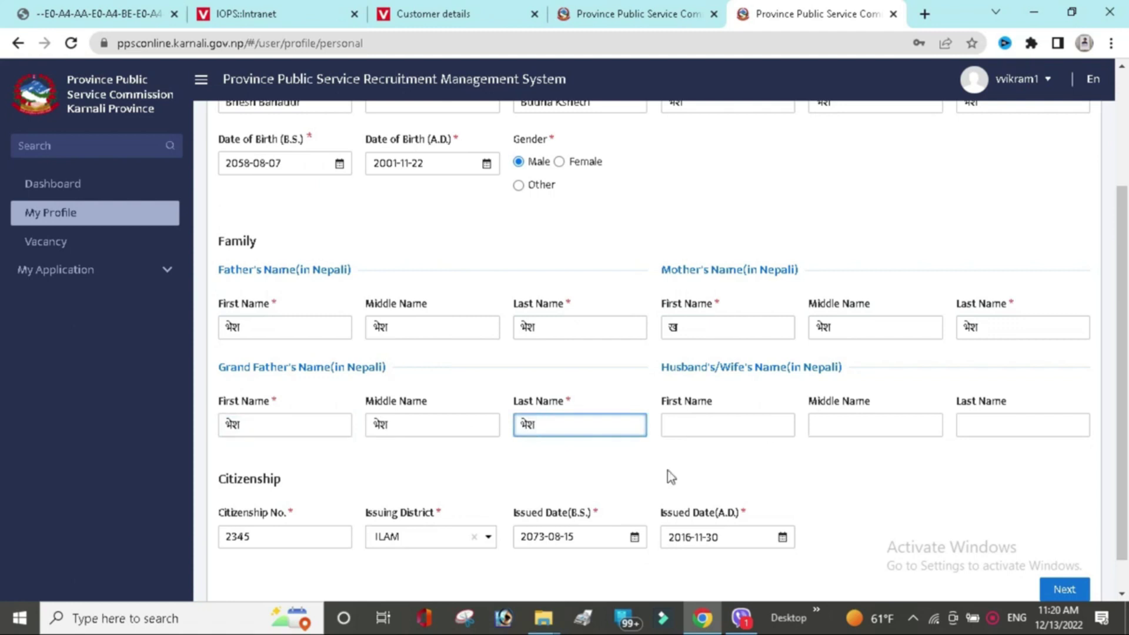
left_click(1072, 590)
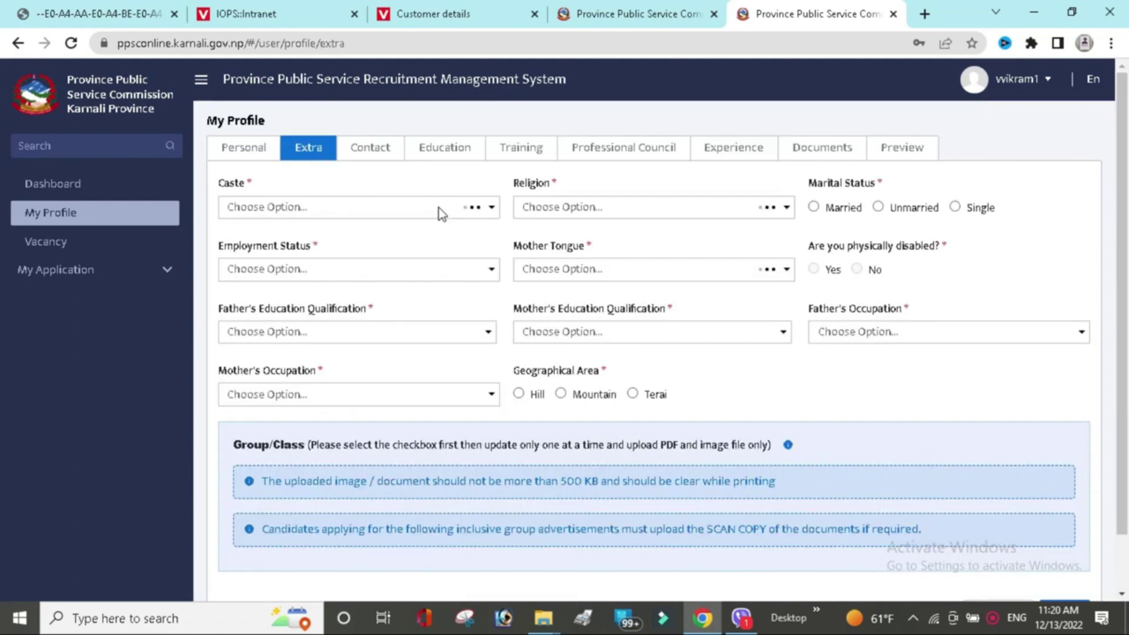
Set caste to छेत्री, religion to हिन्दु, and marital status to Single.
left_click(444, 213)
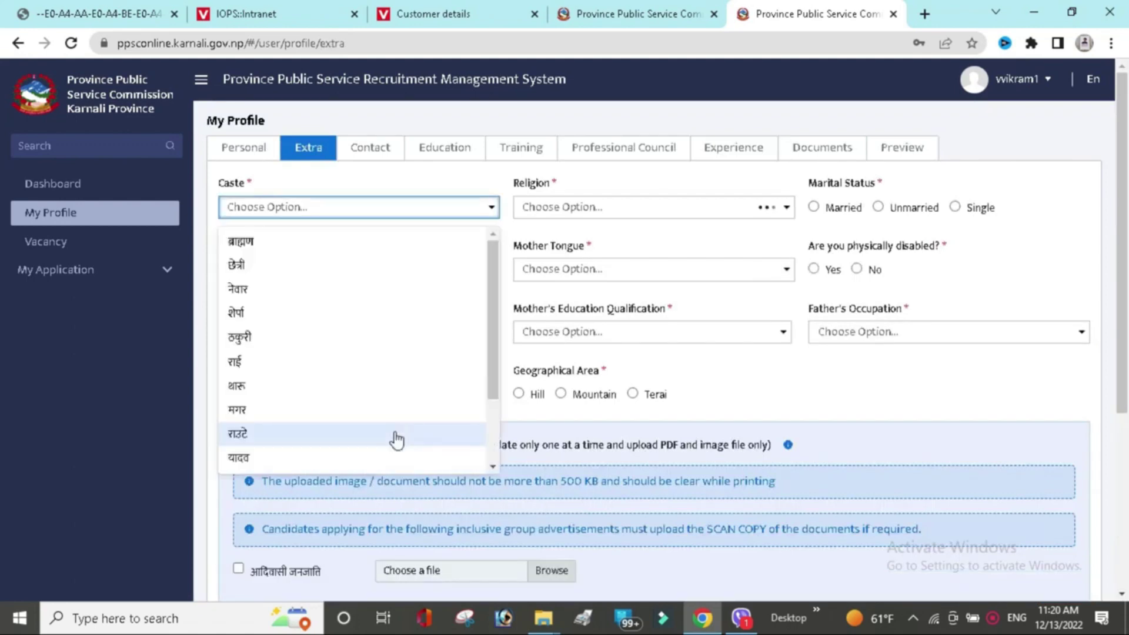
left_click(451, 265)
left_click(615, 210)
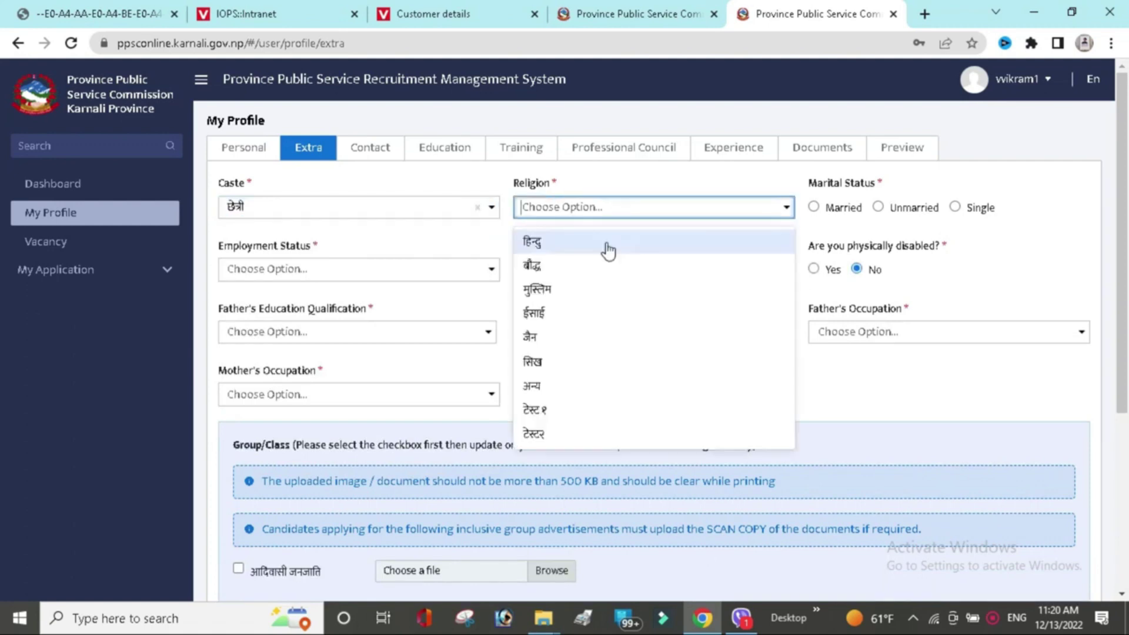
left_click(608, 251)
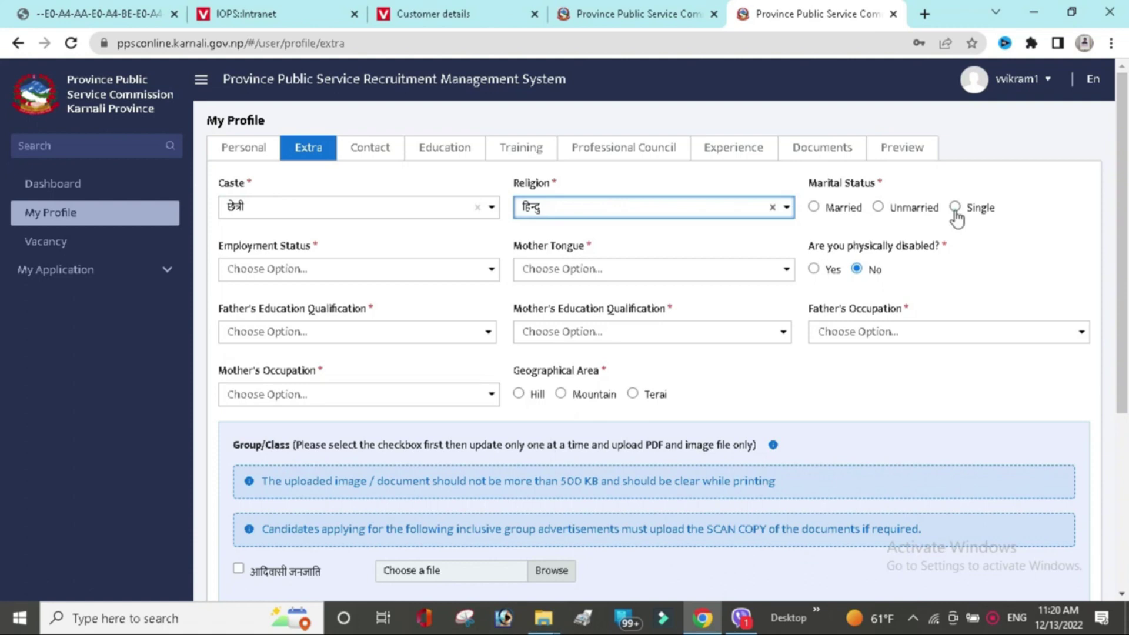
left_click(954, 208)
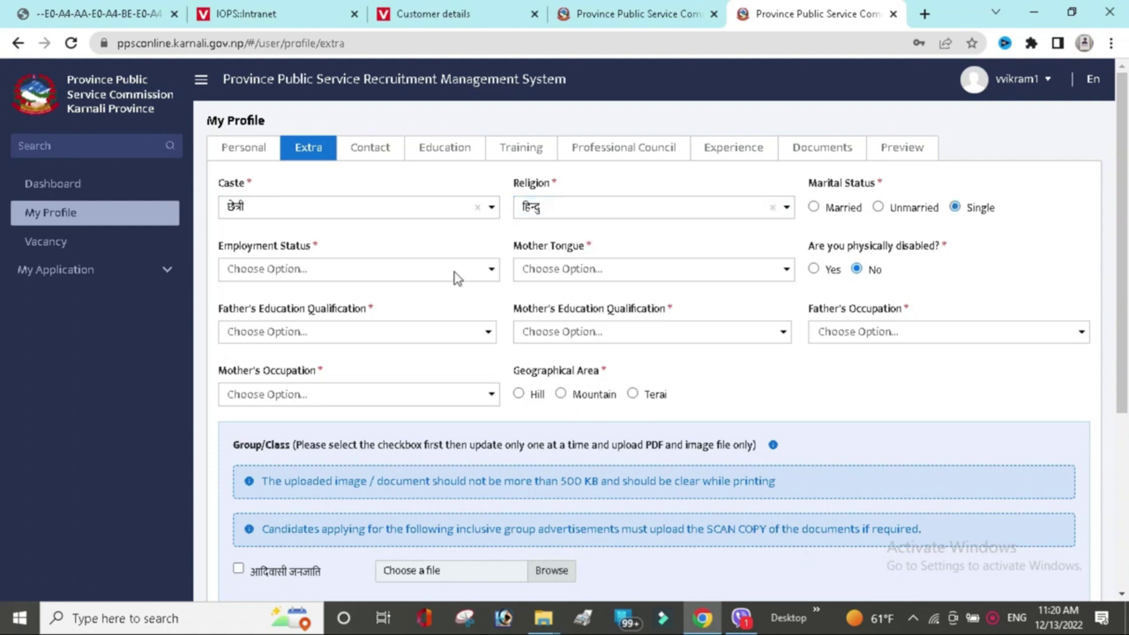
Set employment status to Unemployment and mother tongue to नेपाली.
left_click(457, 270)
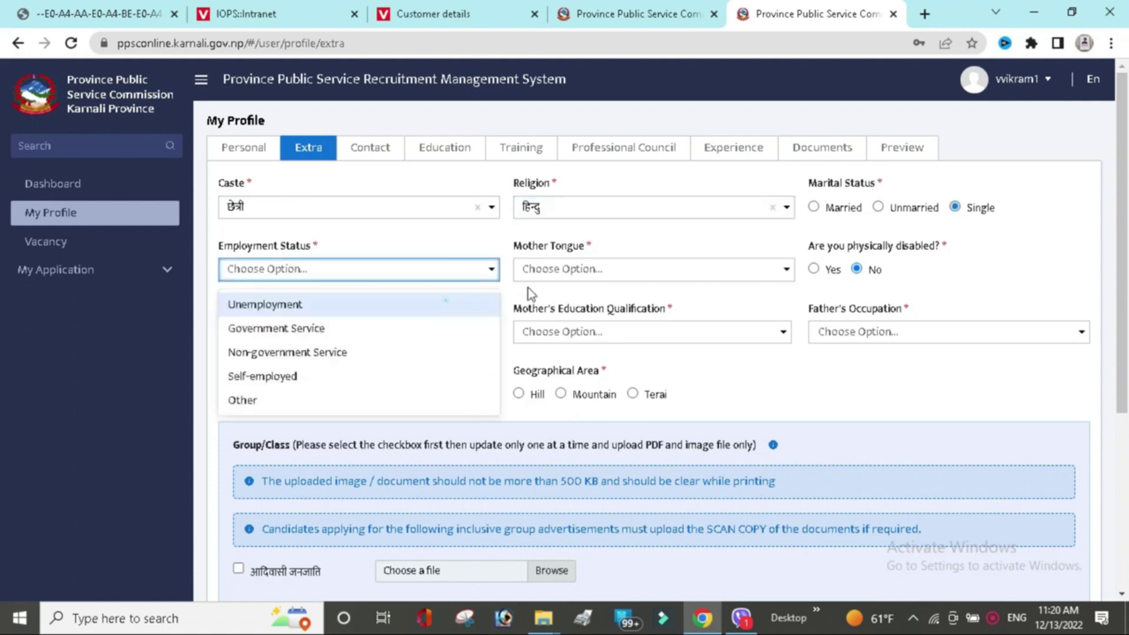
key("Return")
left_click(594, 274)
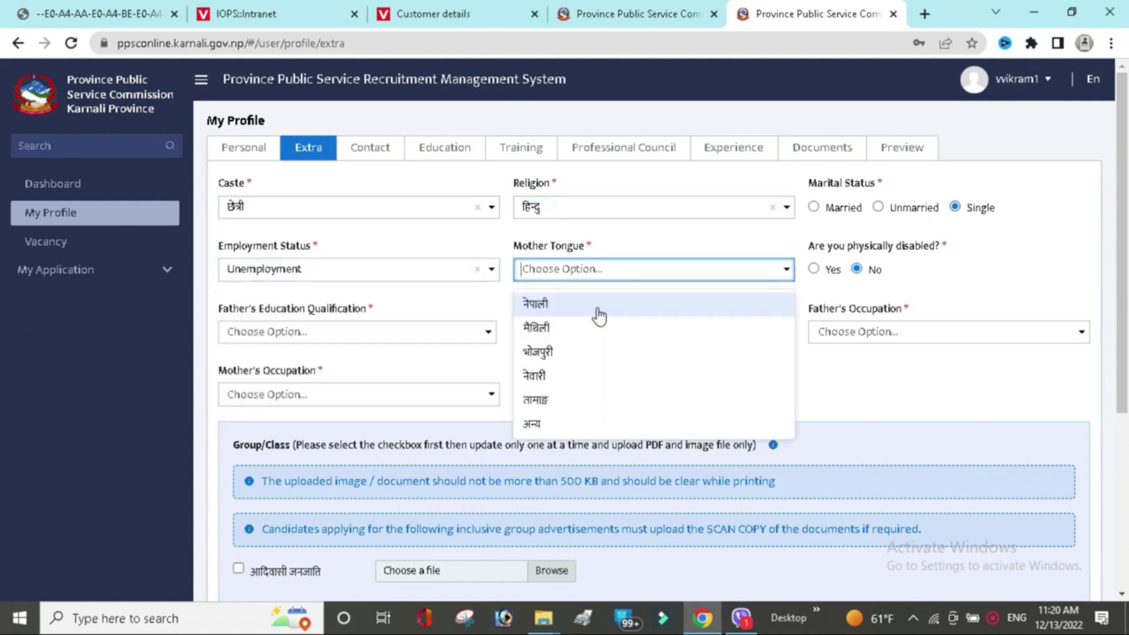
key("Return")
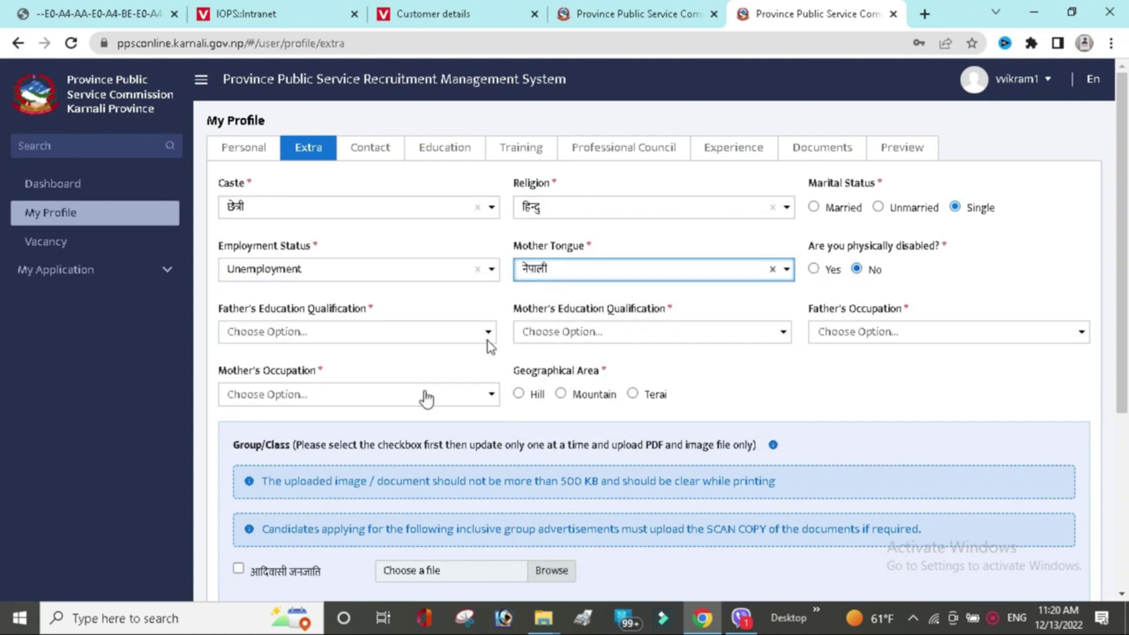
Mark both parents Educated: father Higher Secondary Education, mother Secondary Education.
left_click(395, 332)
left_click(395, 352)
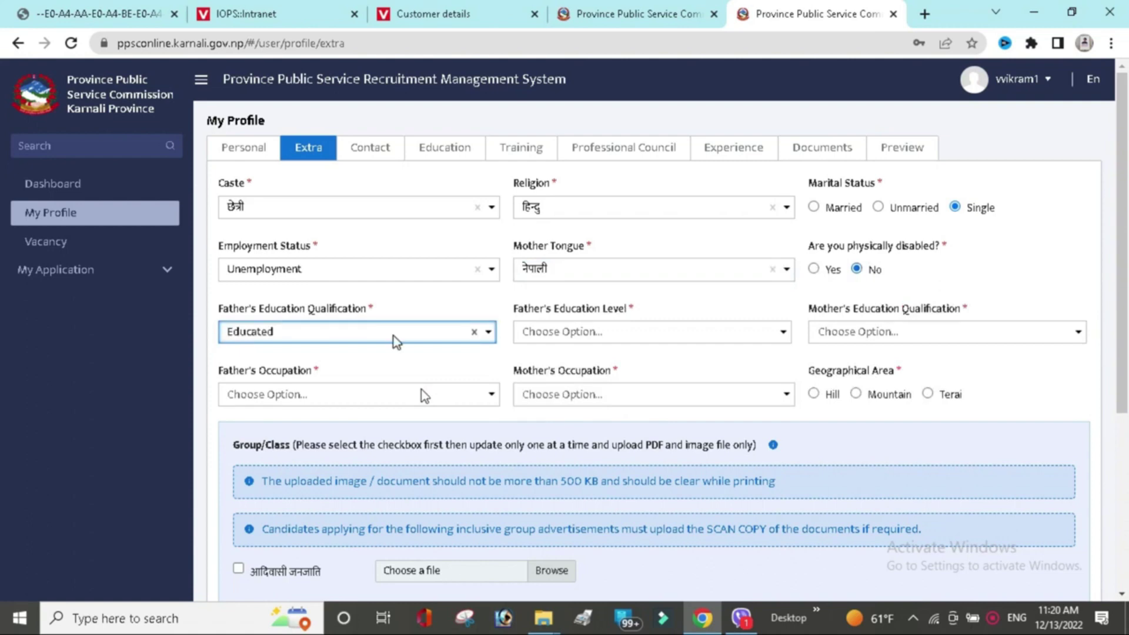
left_click(608, 340)
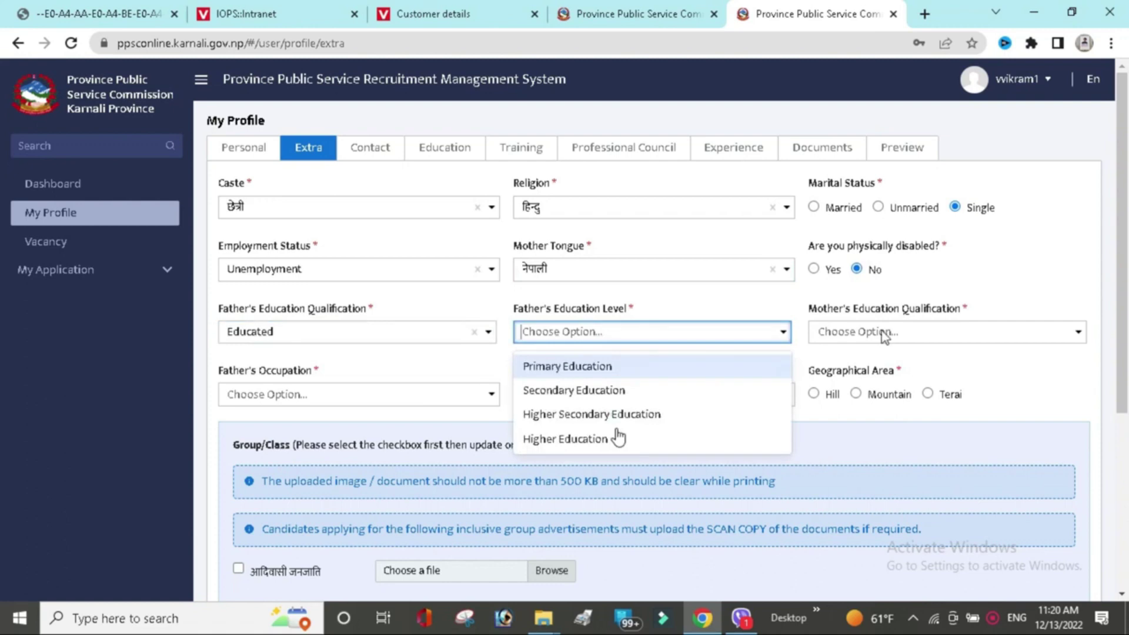
left_click(612, 415)
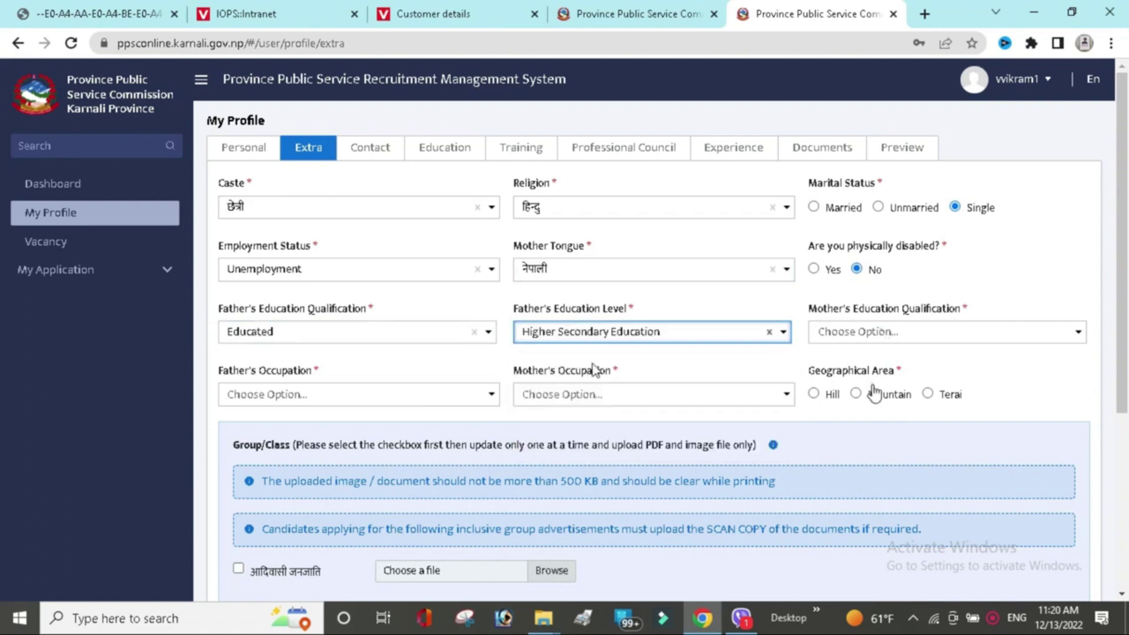
key("Tab")
key("Down")
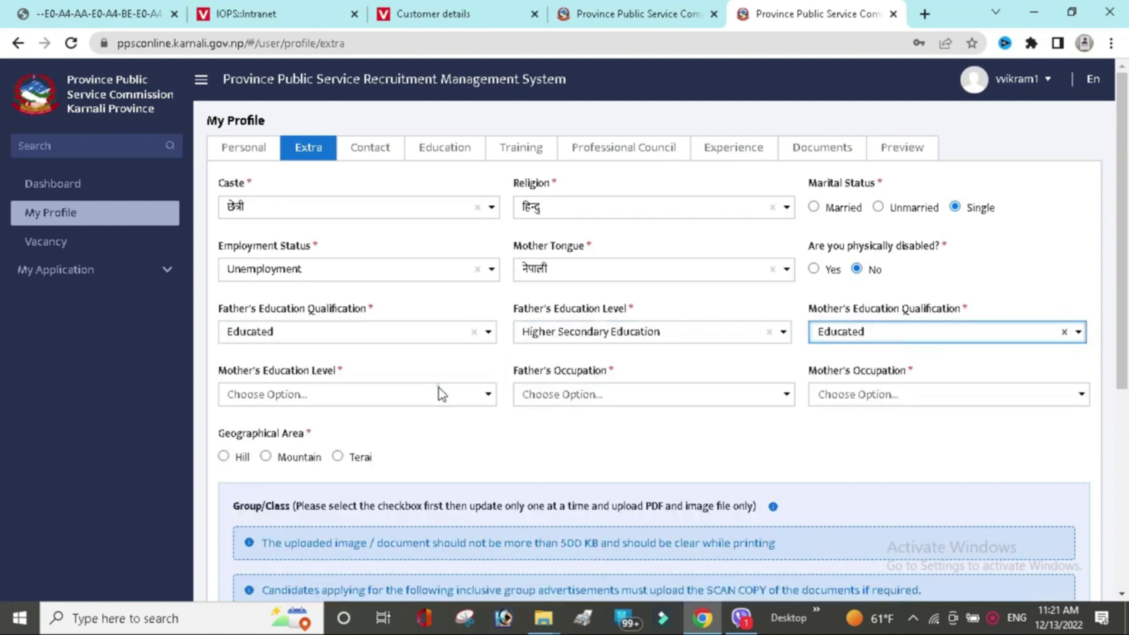
left_click(439, 393)
left_click(390, 455)
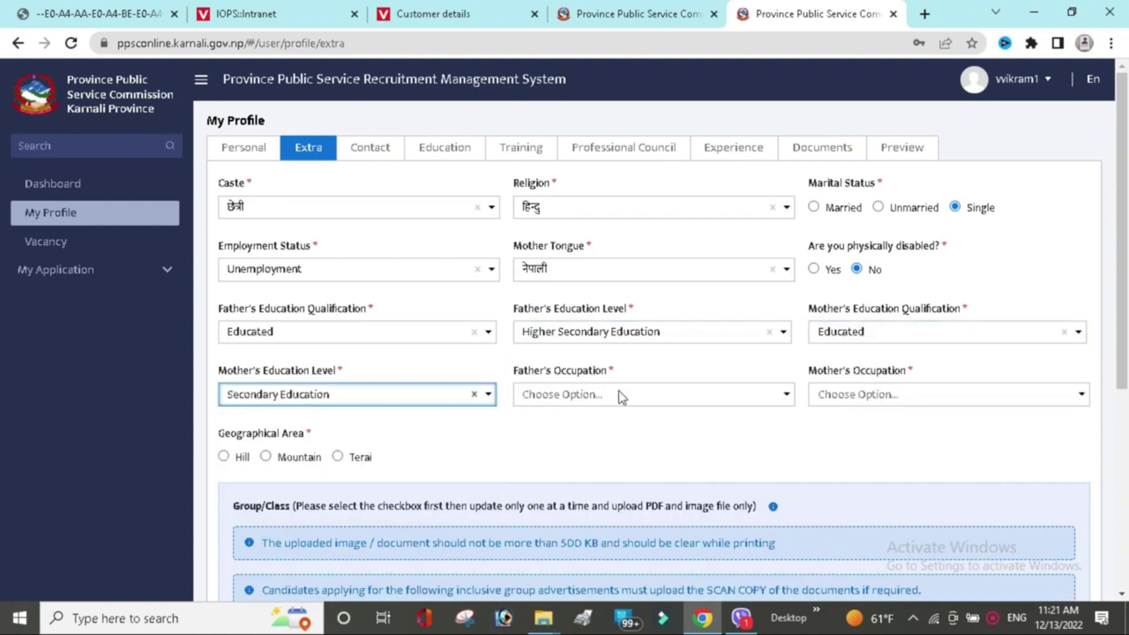
Set father's occupation to Agriculture, mother's to Home maker, and geographical area to Terai.
left_click(619, 393)
left_click(613, 503)
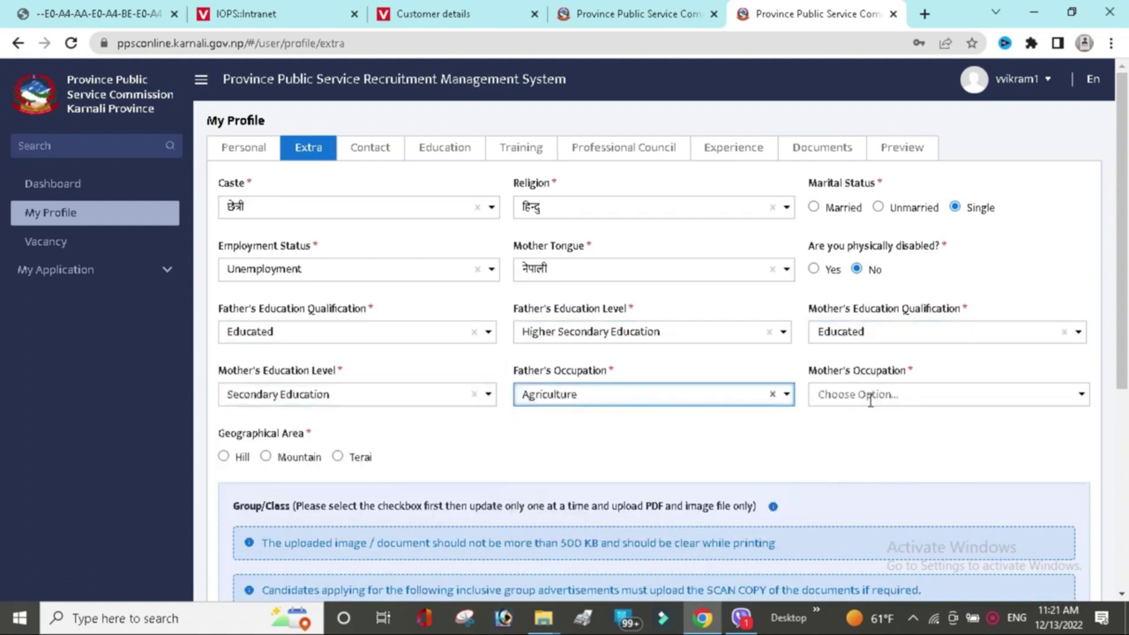
left_click(870, 397)
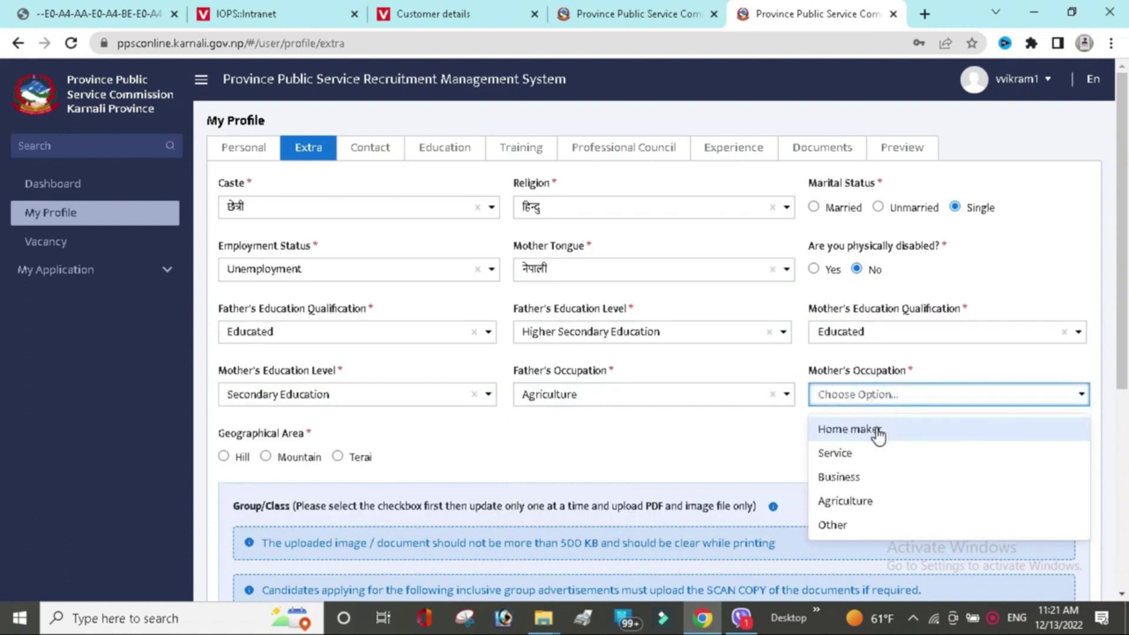
left_click(878, 431)
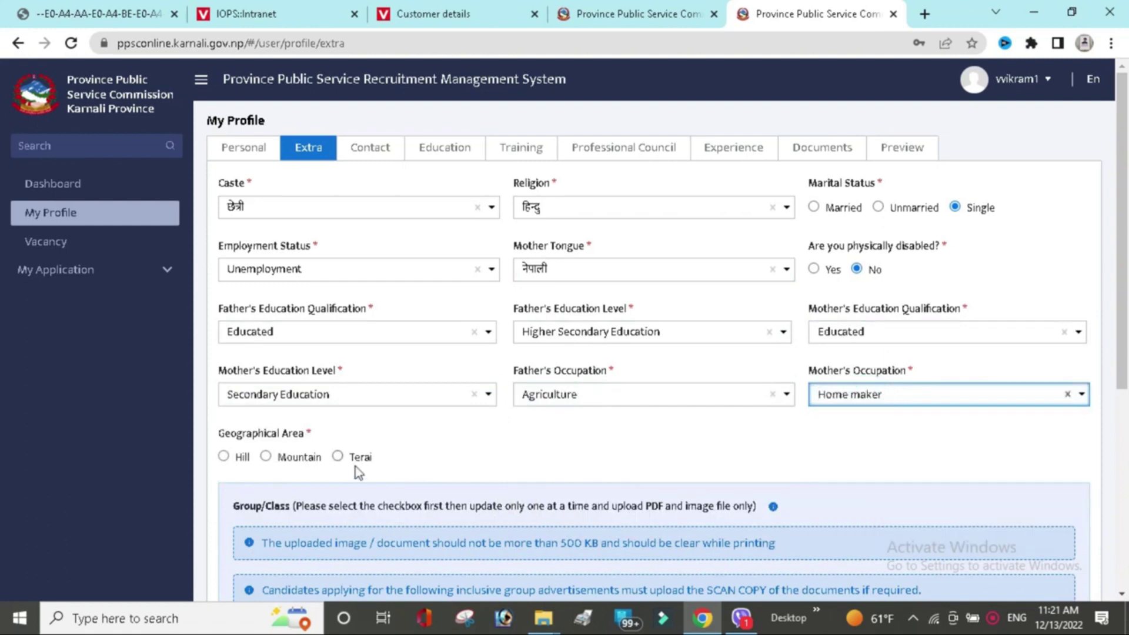
left_click(338, 458)
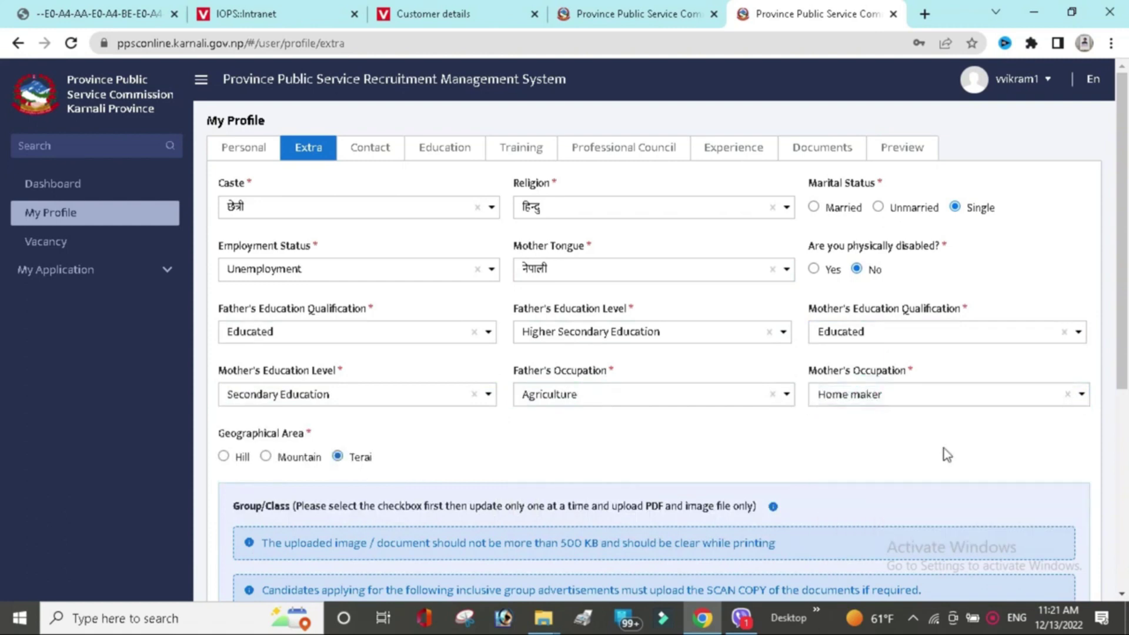
Leave the आदिवासी जनजाति group/class unchecked and save the extra details.
scroll(2, 458, "down", 4)
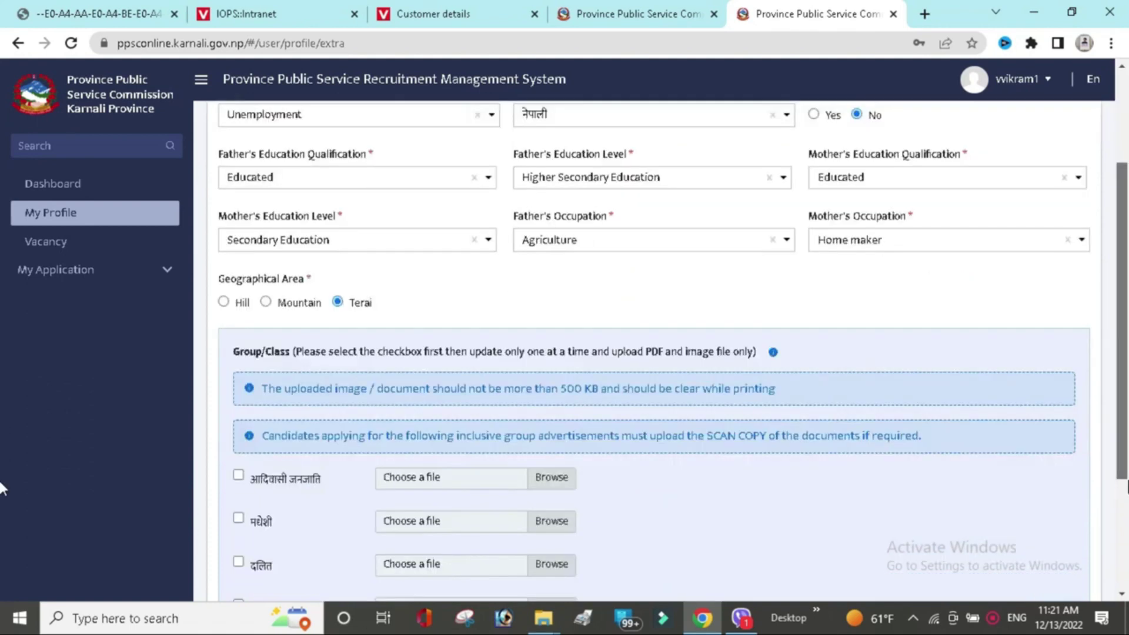
scroll(2, 524, "down", 1)
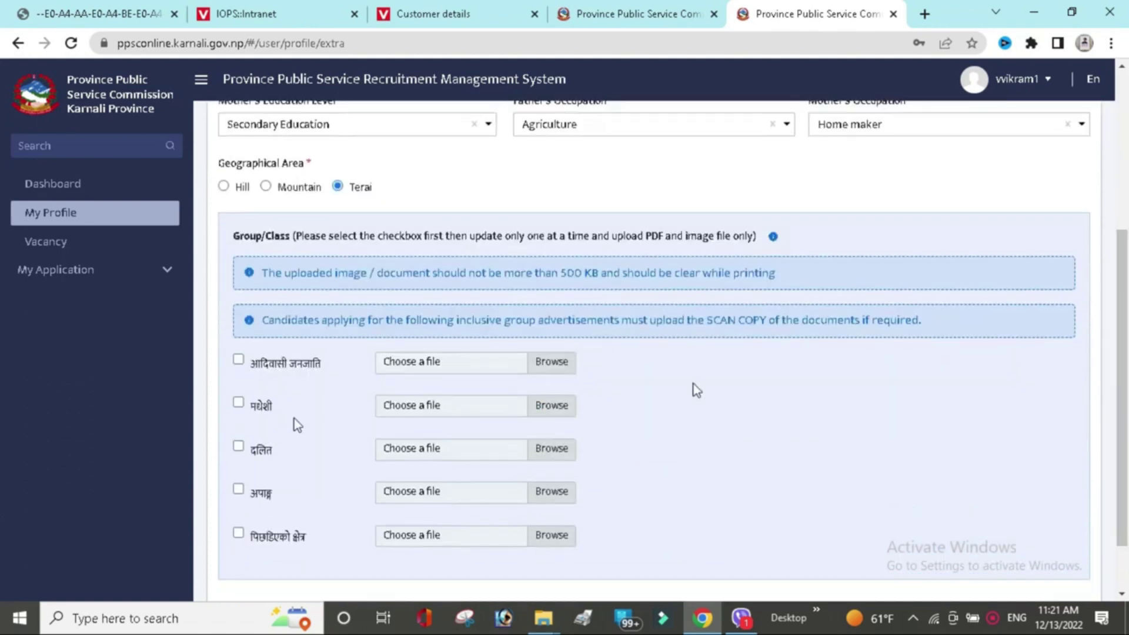
left_click(238, 361)
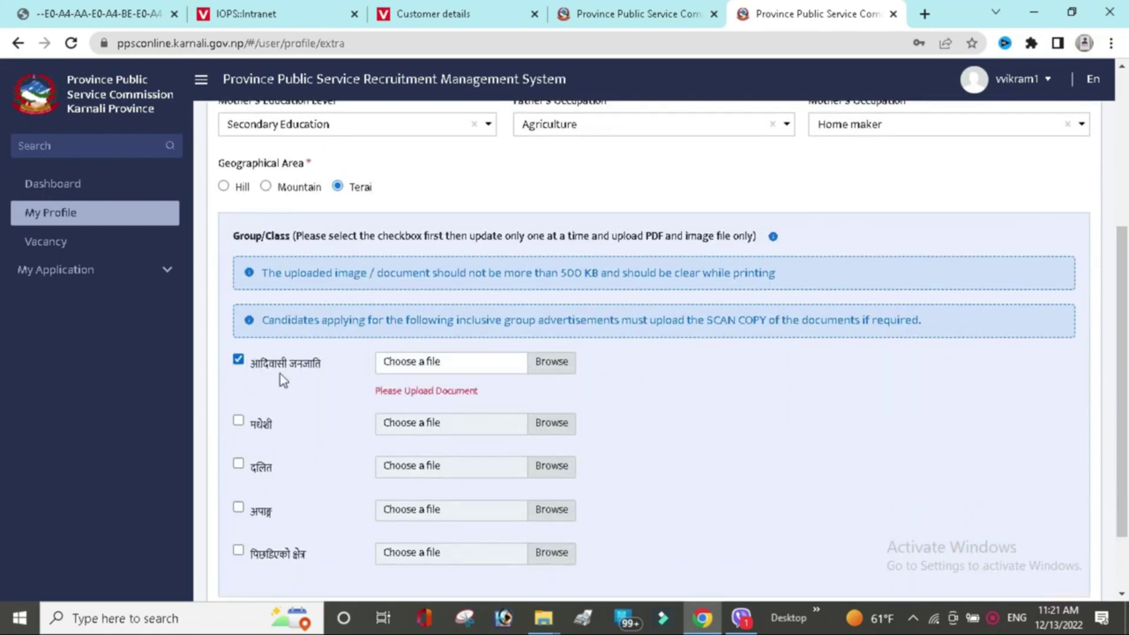
left_click(238, 361)
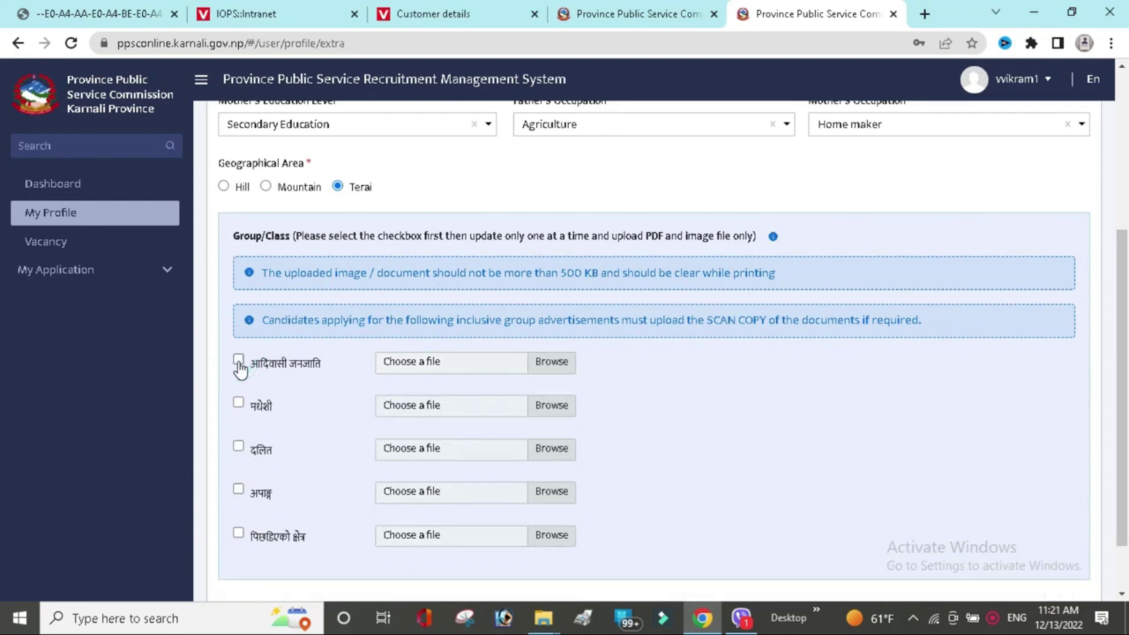
scroll(894, 471, "down", 2)
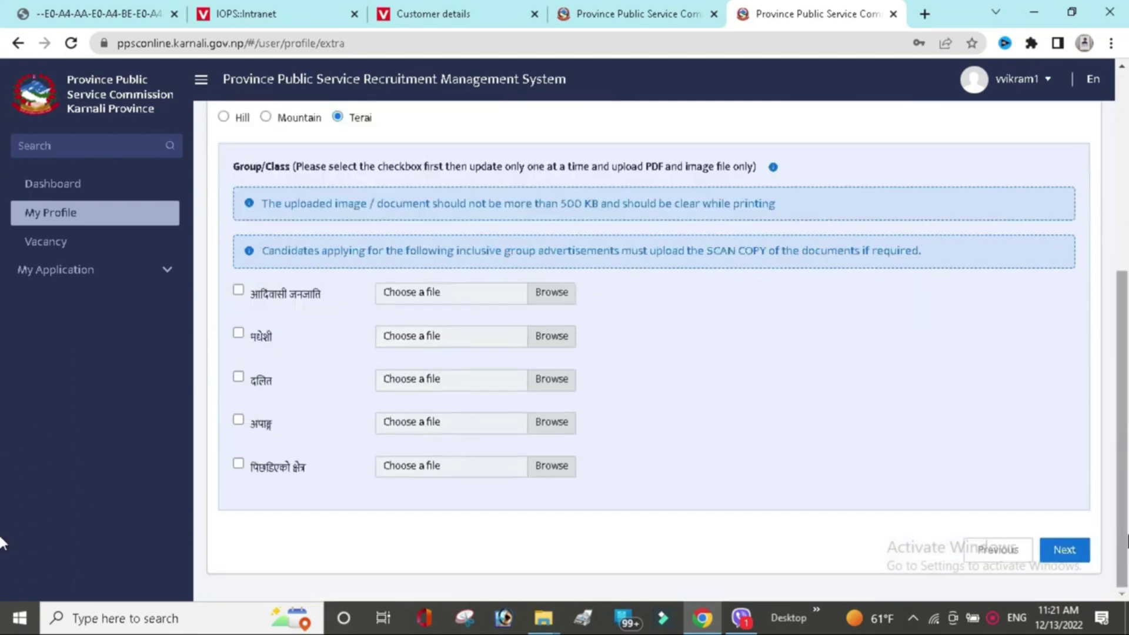
left_click(1069, 553)
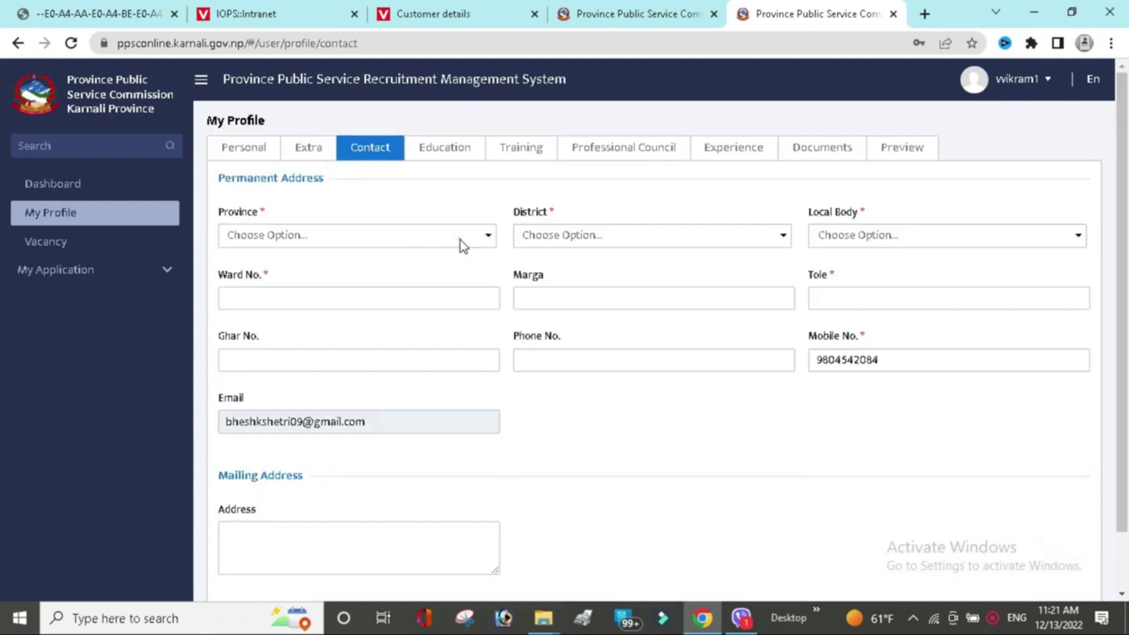
Set the permanent address to State 5, BANKE district, Khajura Rural Municipality.
left_click(462, 245)
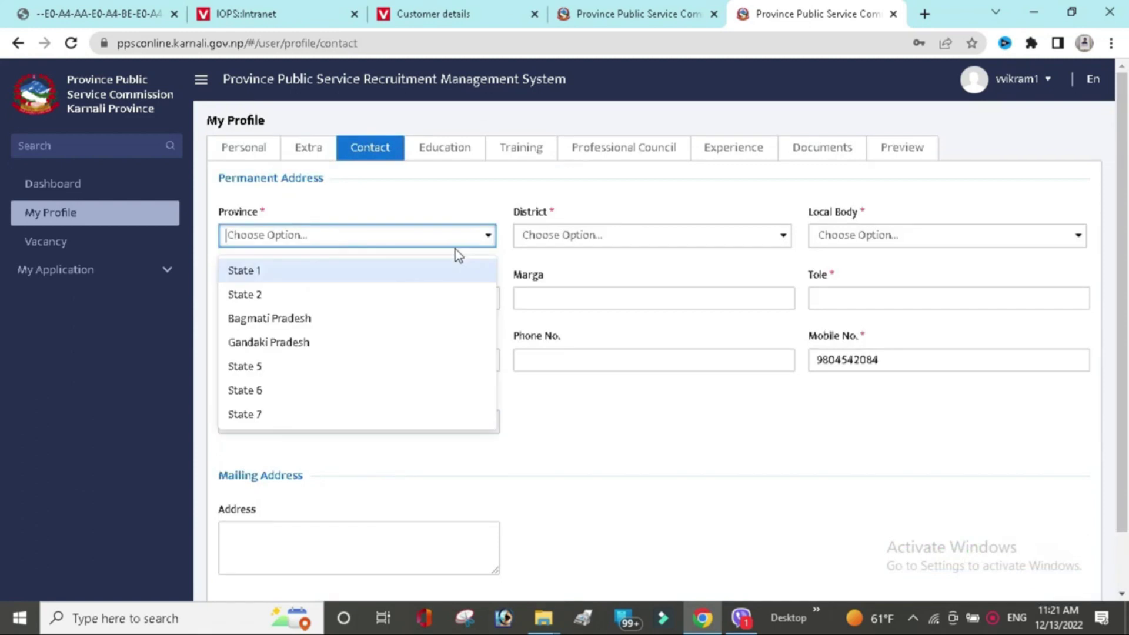
left_click(386, 366)
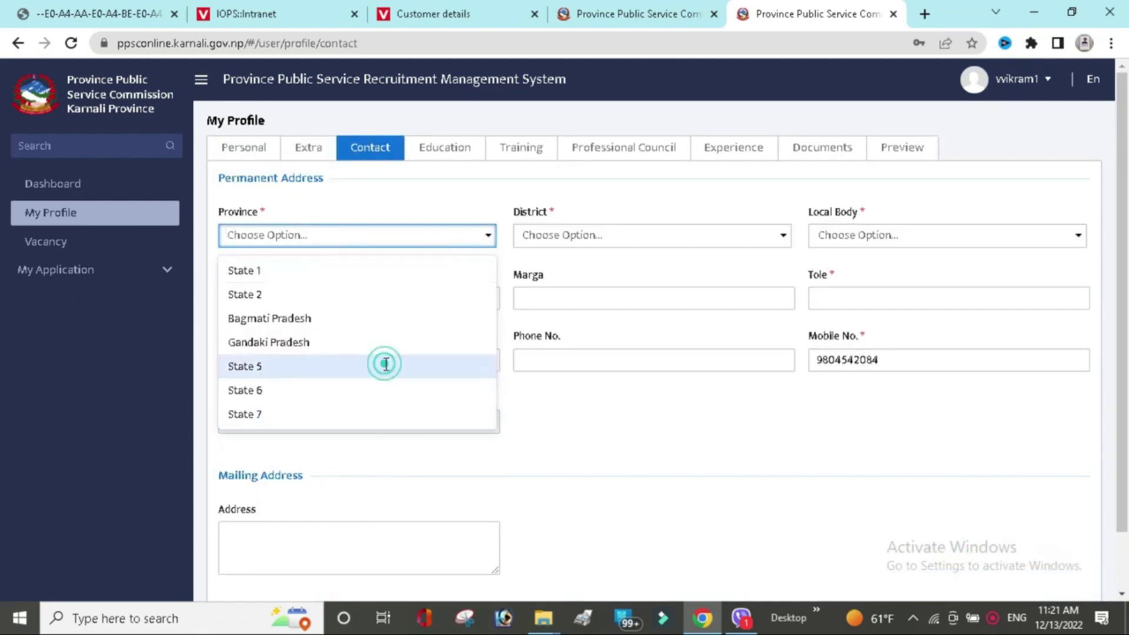
left_click(637, 236)
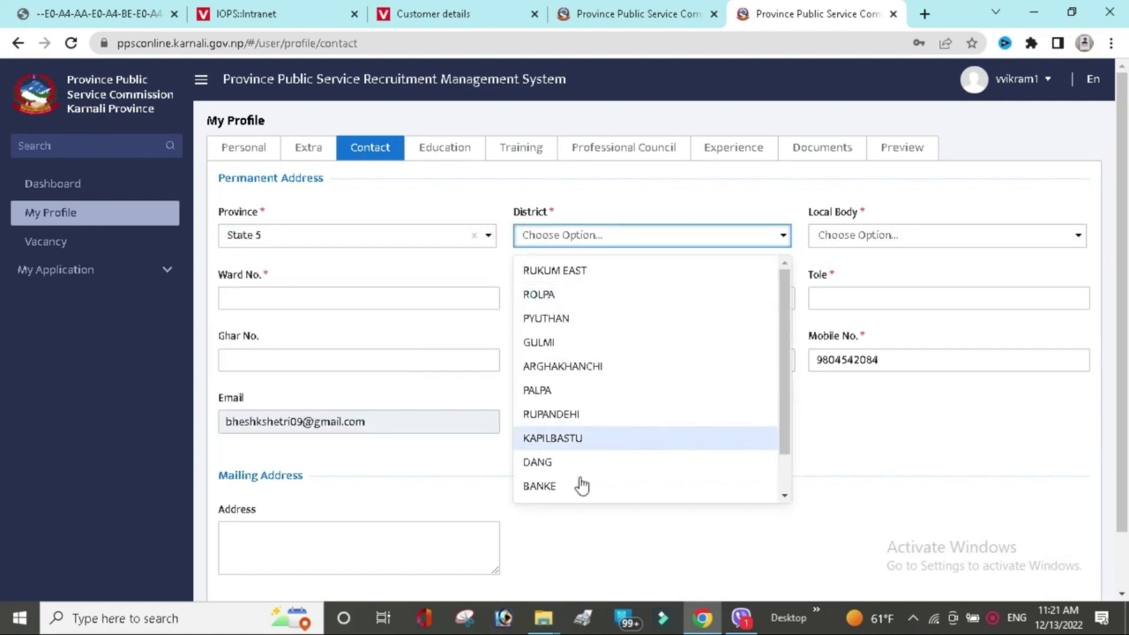
left_click(582, 485)
left_click(881, 235)
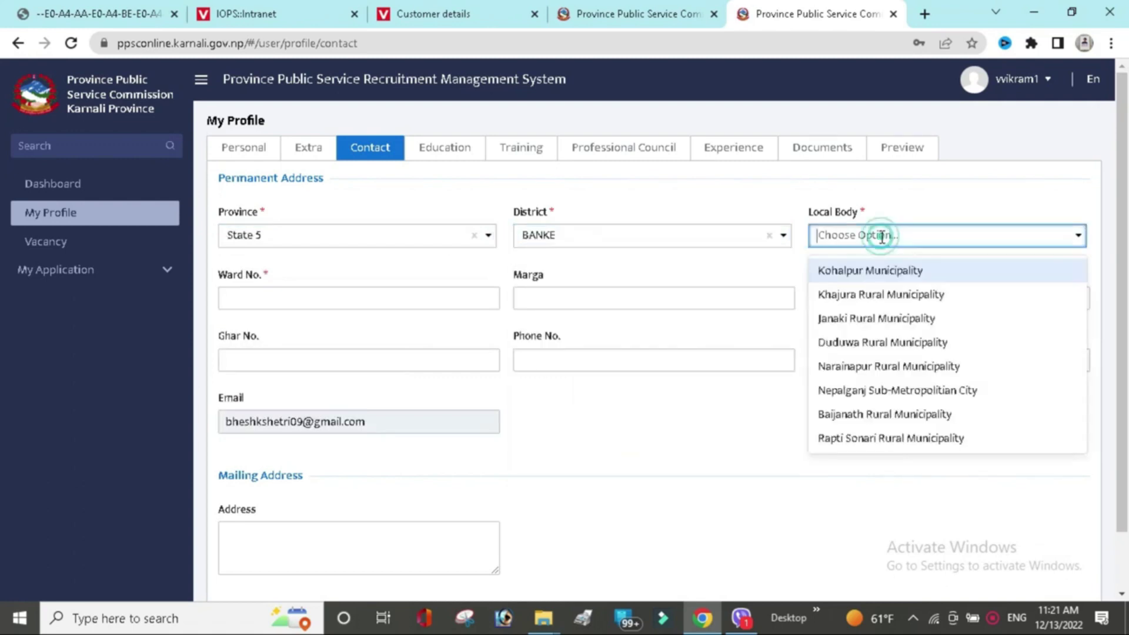
left_click(889, 294)
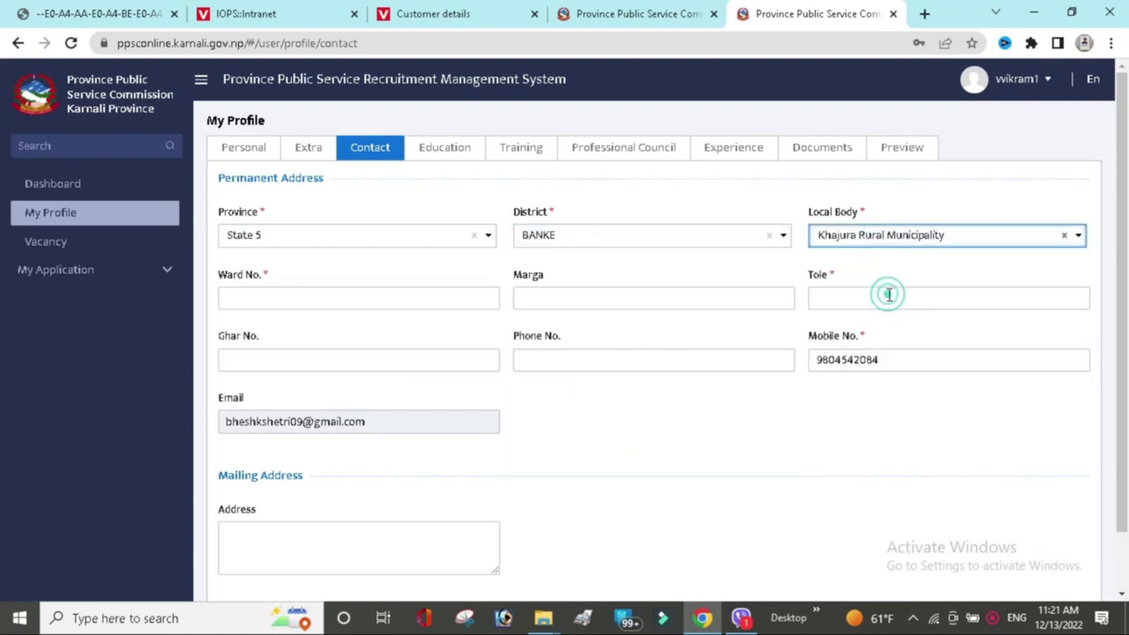
left_click(420, 299)
left_click(326, 338)
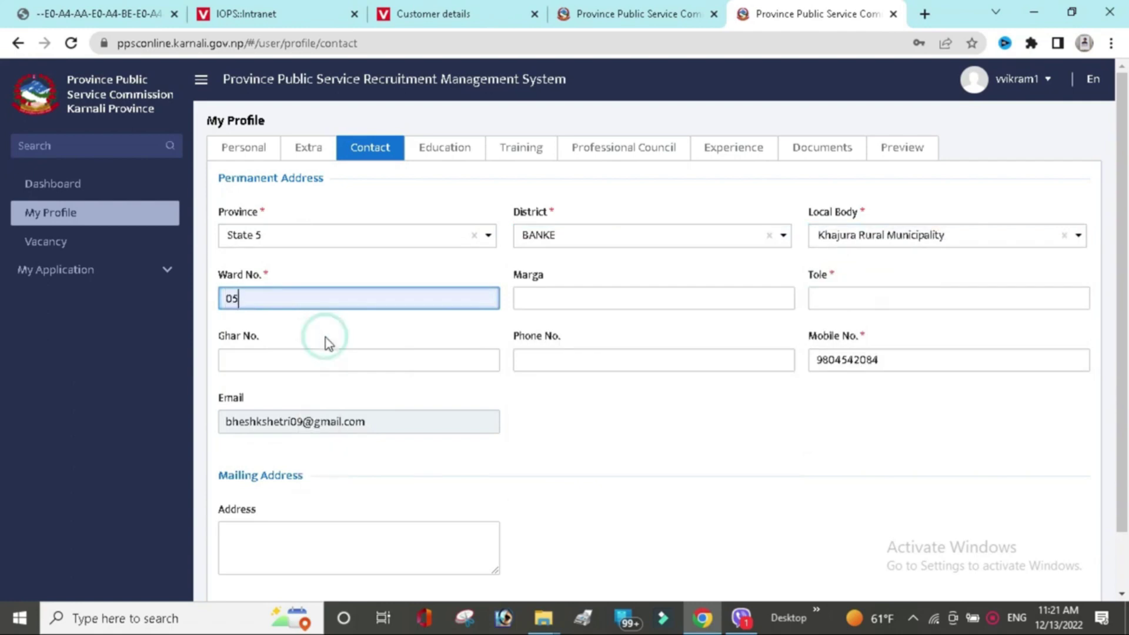
left_click(838, 302)
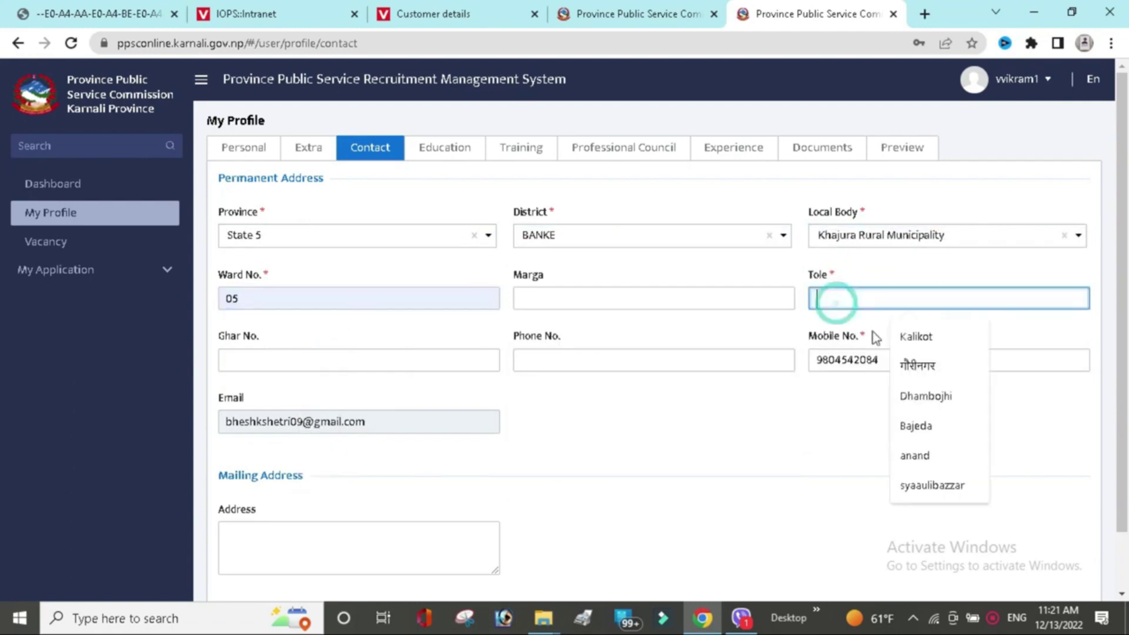
left_click(922, 392)
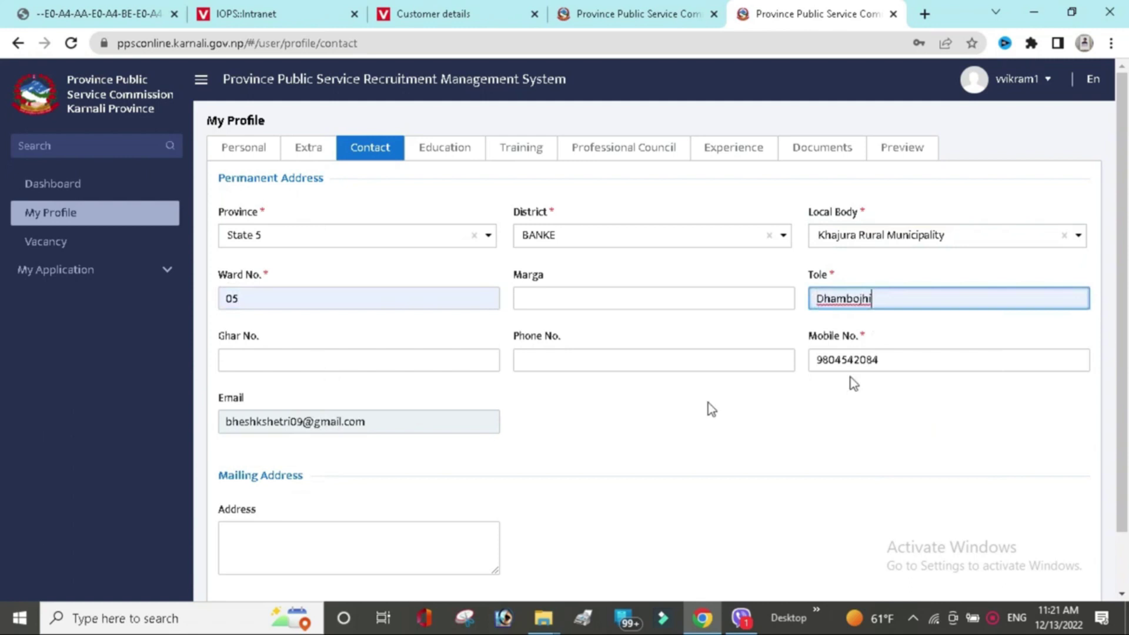
left_click(286, 553)
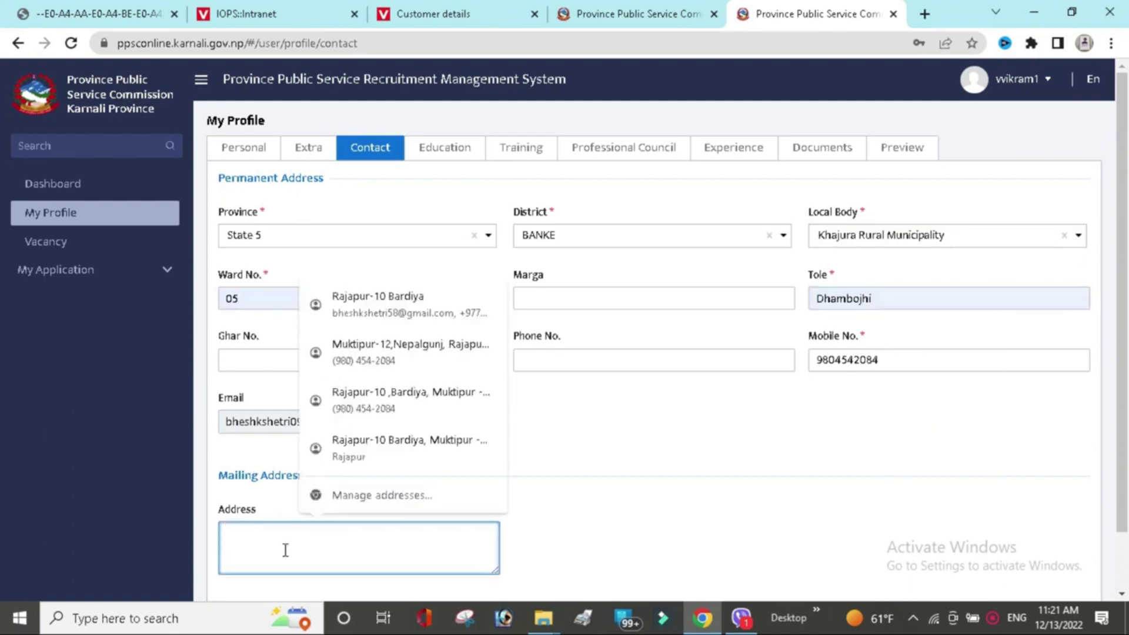
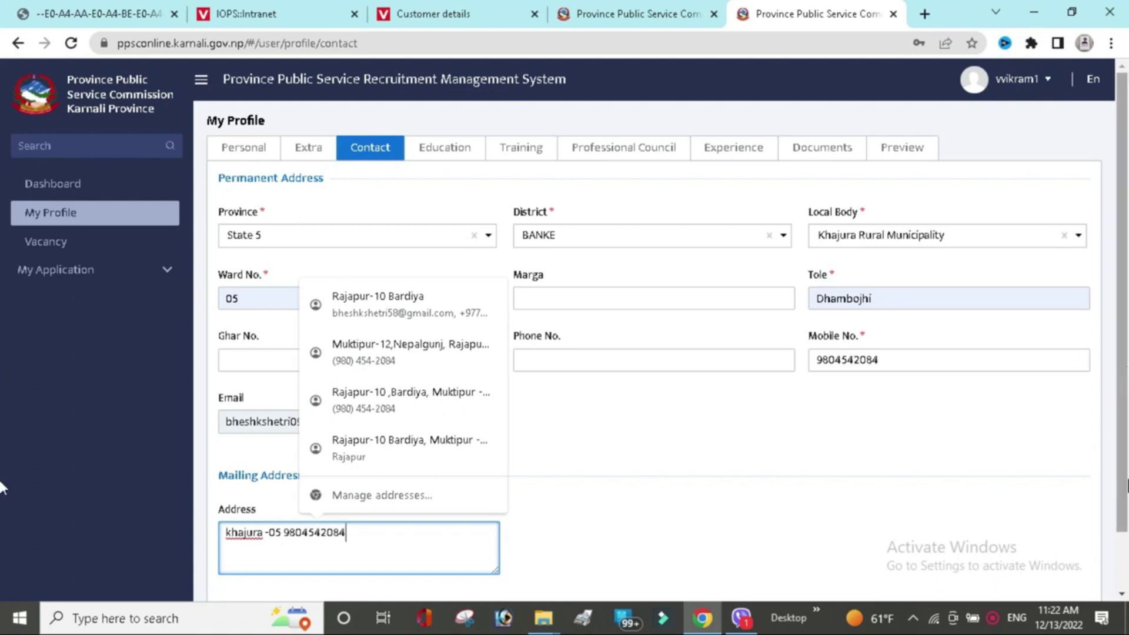
scroll(1069, 547, "down", 2)
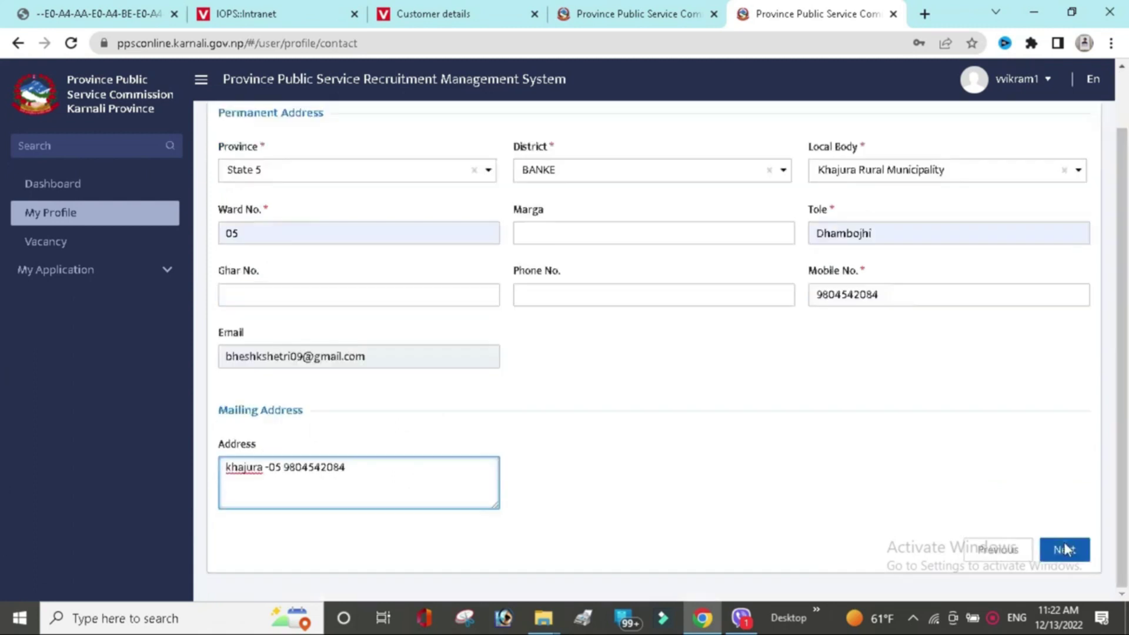
left_click(1067, 550)
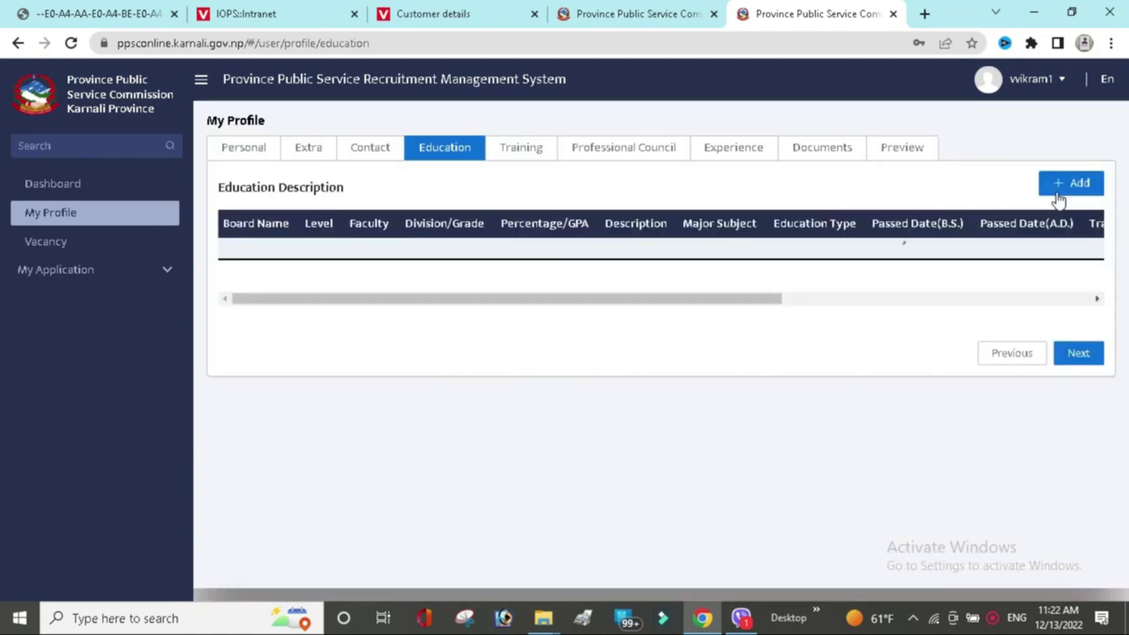
Start a new education record with board Pokhara University,Pokhara and Faculty of Education.
left_click(1058, 193)
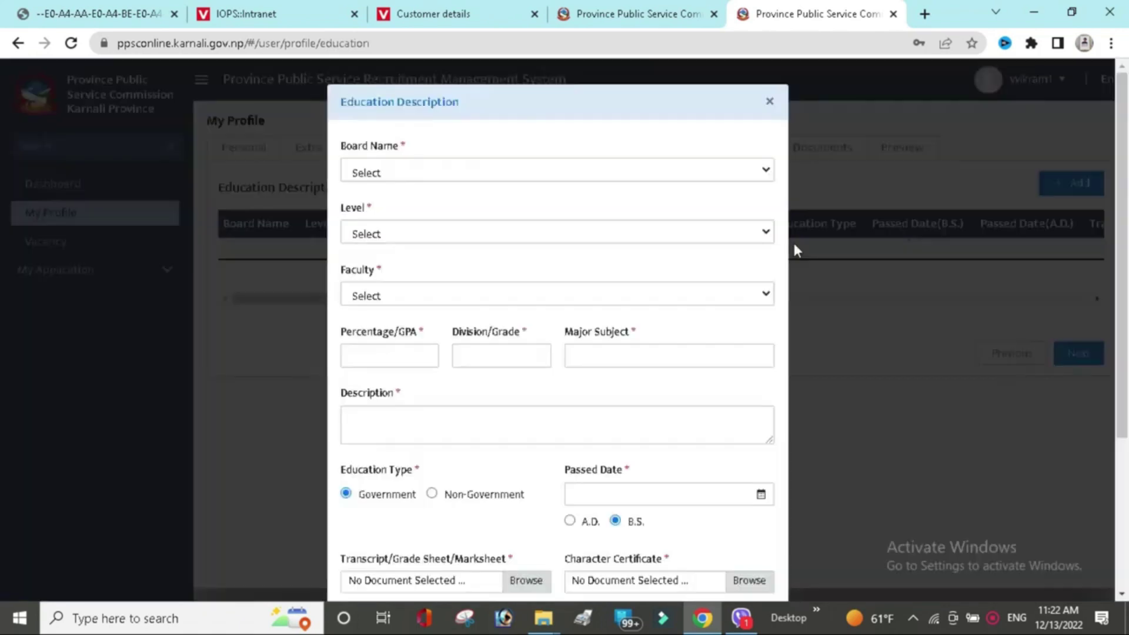
left_click(666, 179)
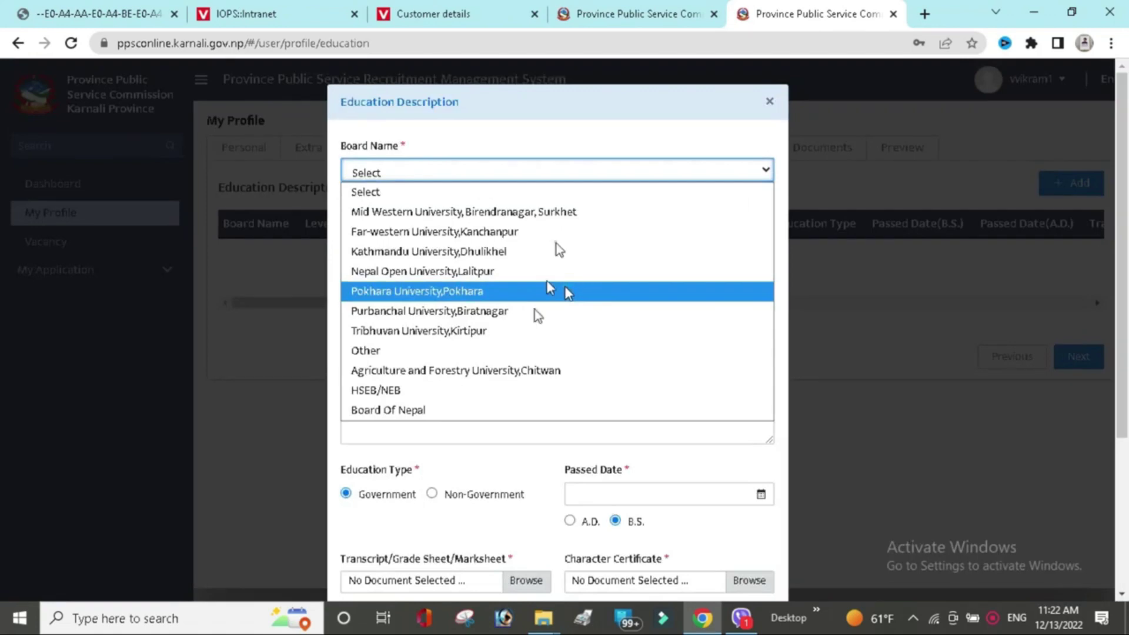
left_click(566, 292)
left_click(522, 314)
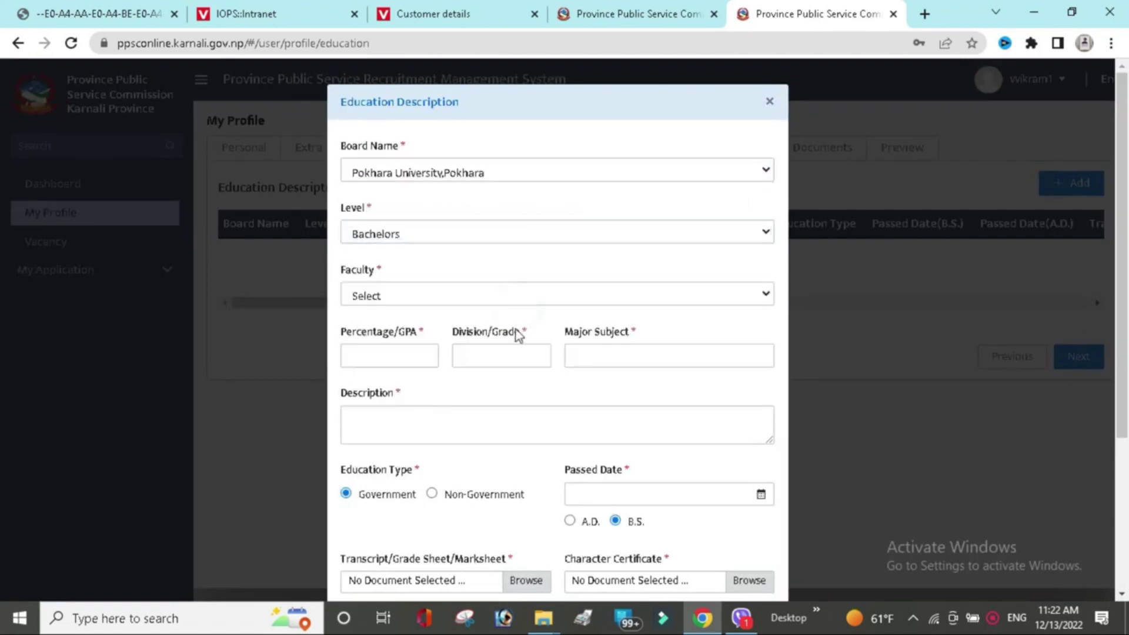
left_click(686, 302)
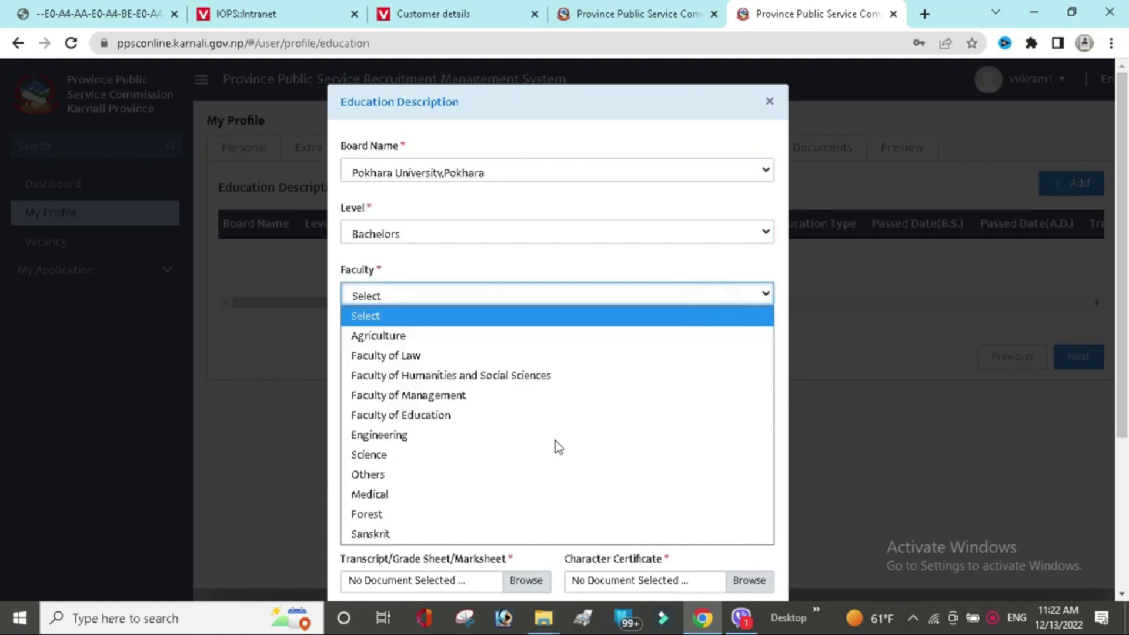
left_click(535, 417)
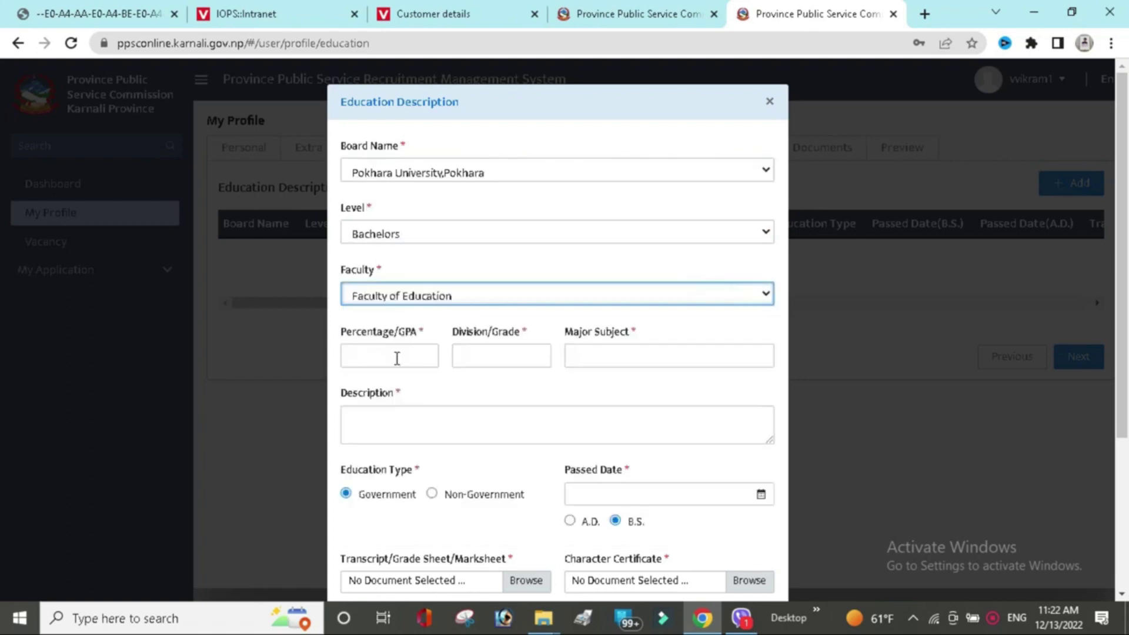
Enter percentage 65.70, division first, and Nepali as the major subject.
left_click(397, 358)
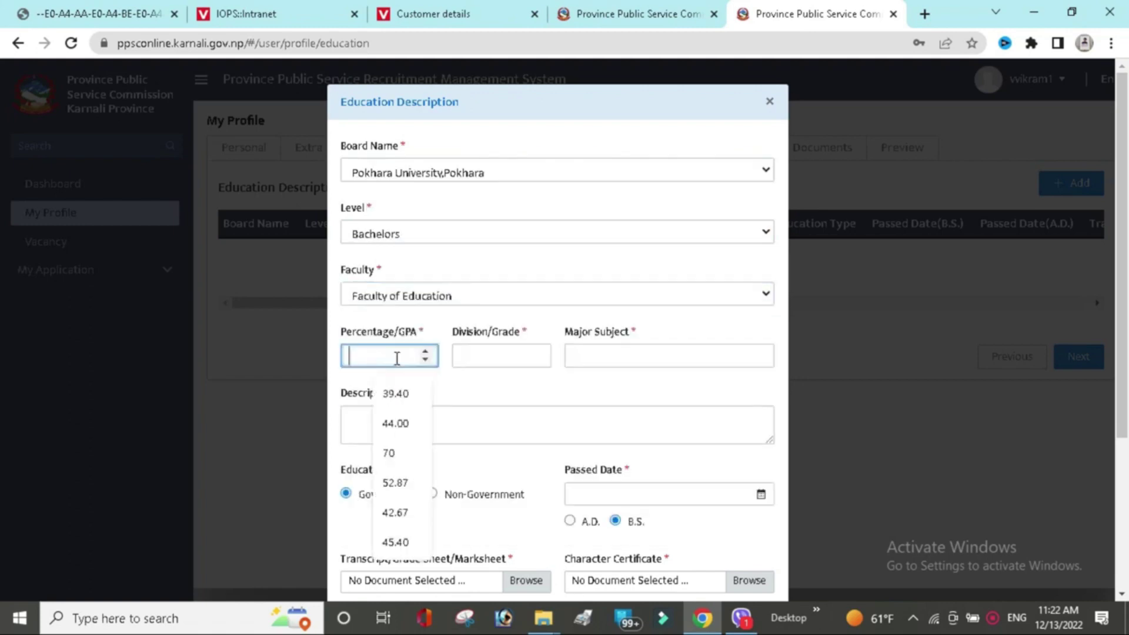
type("65")
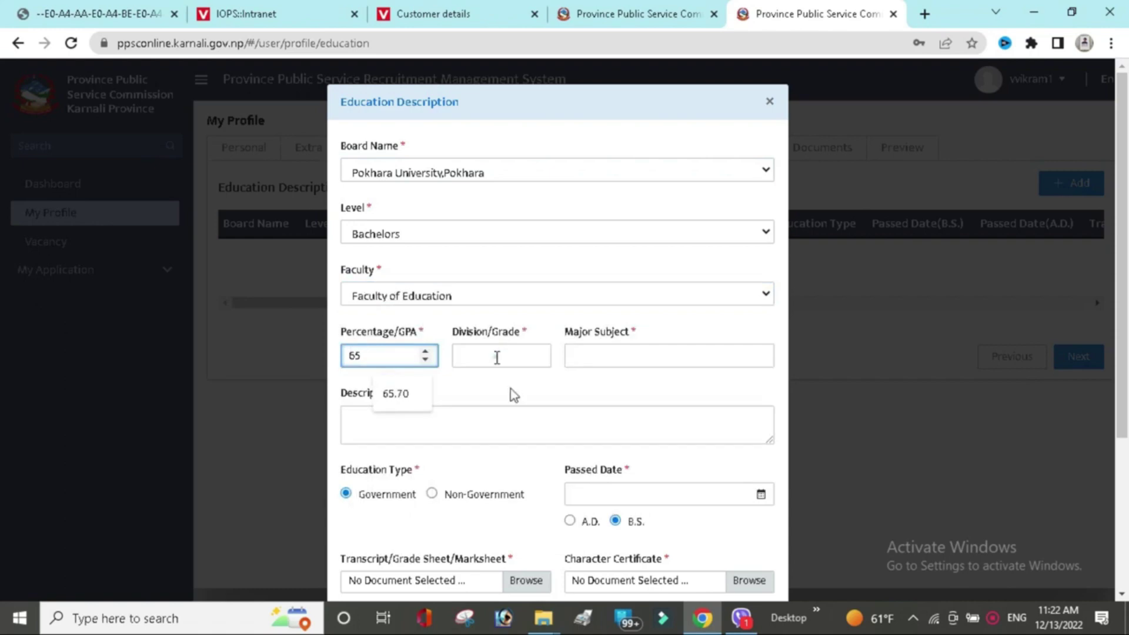
left_click(500, 357)
left_click(516, 405)
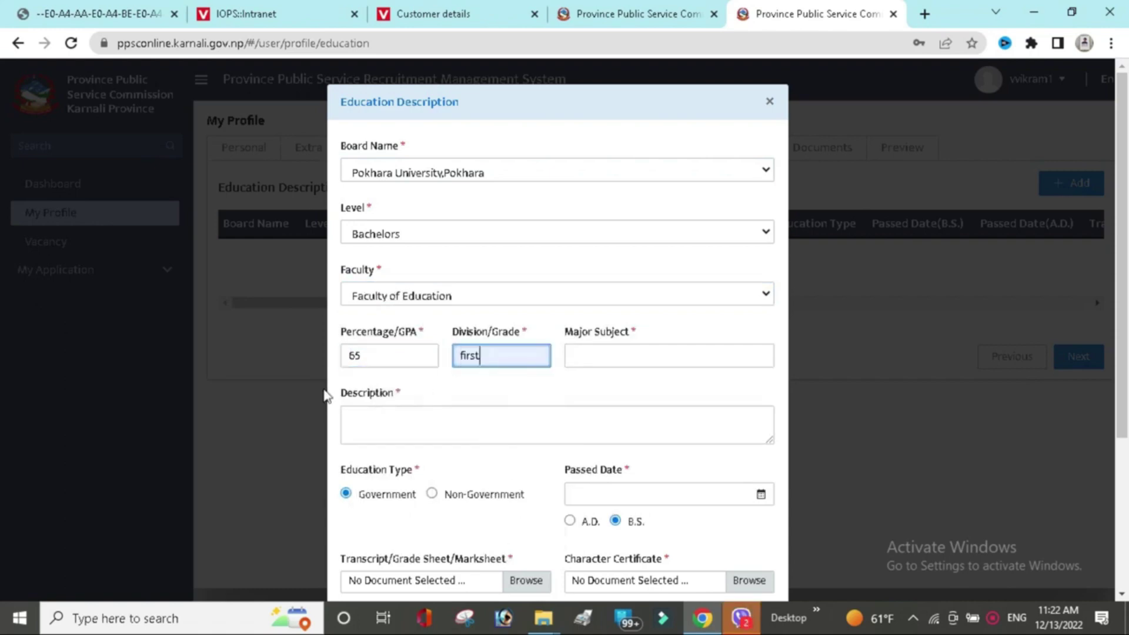
left_click(391, 357)
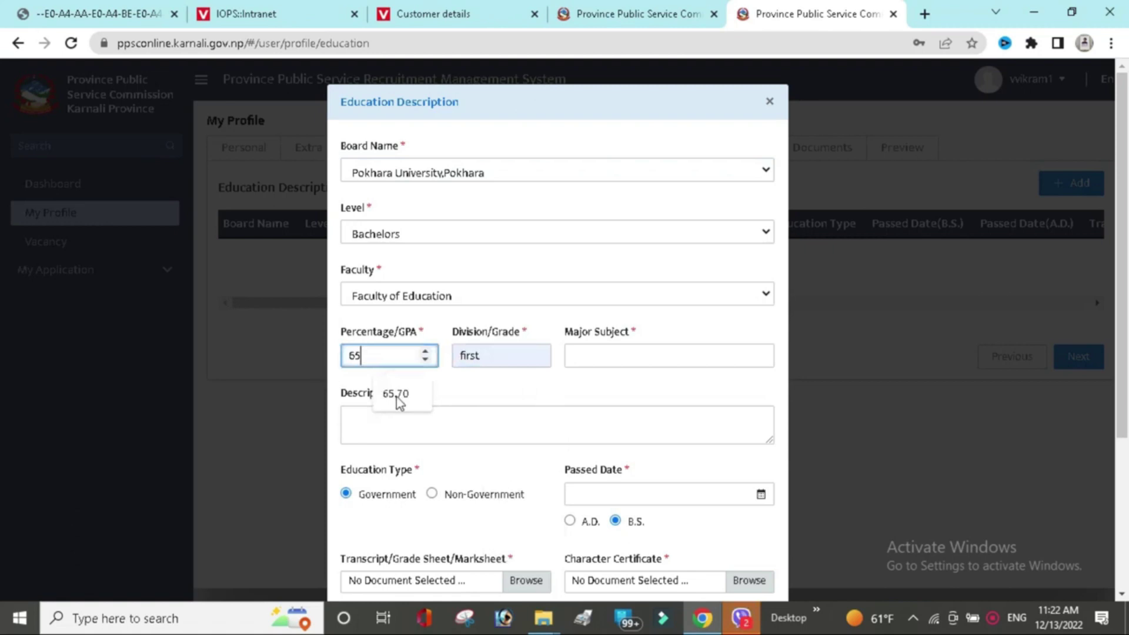
left_click(398, 402)
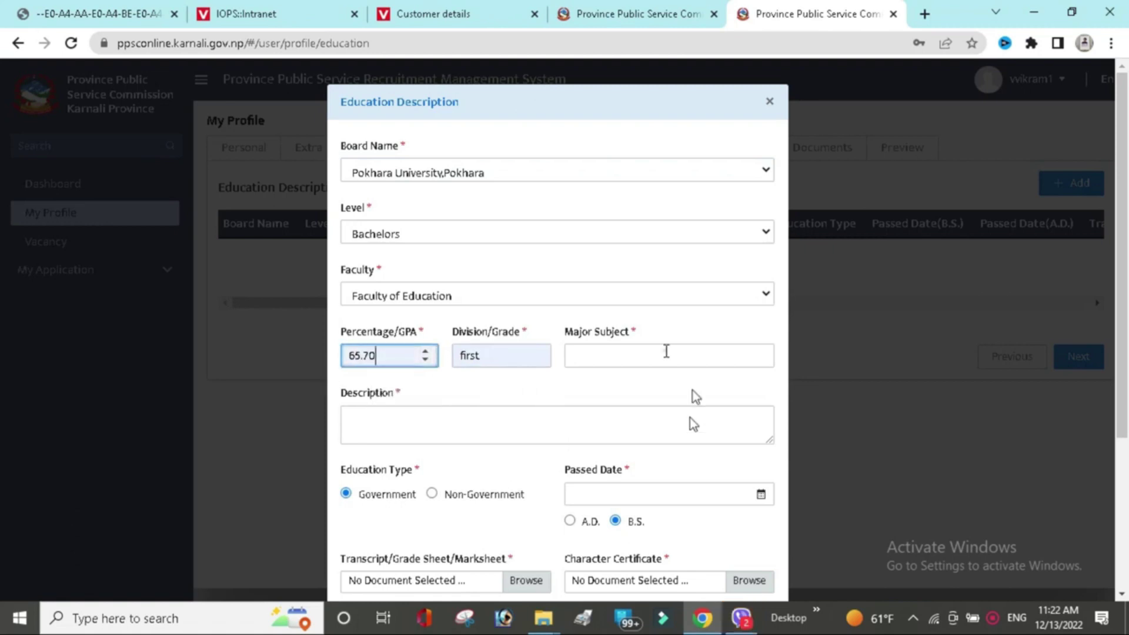
left_click(666, 353)
left_click(693, 422)
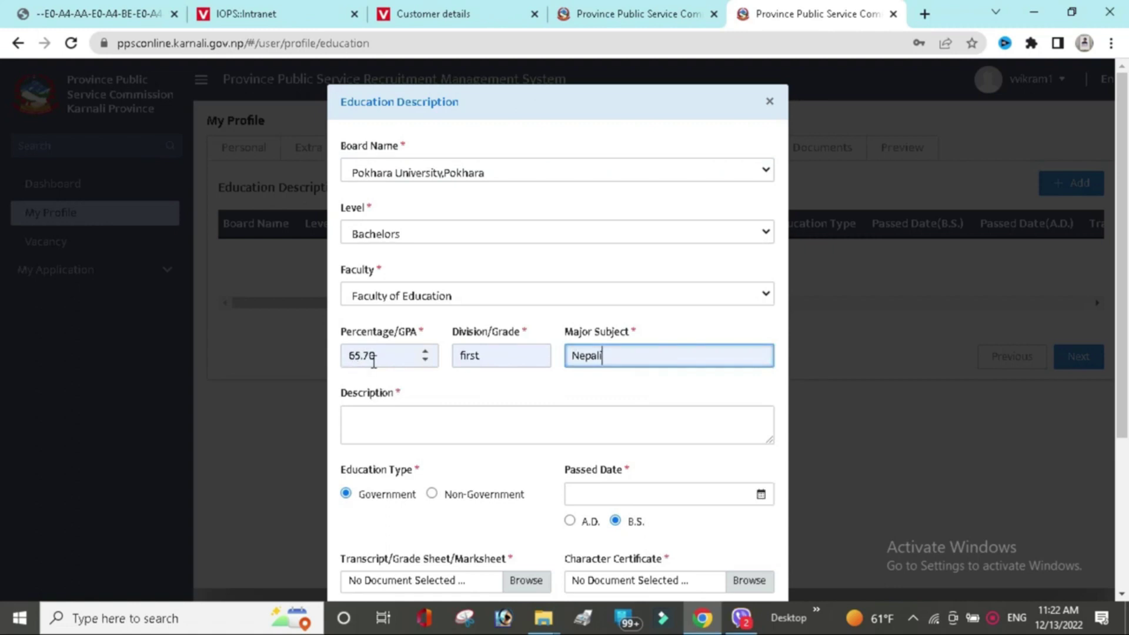
left_click(426, 417)
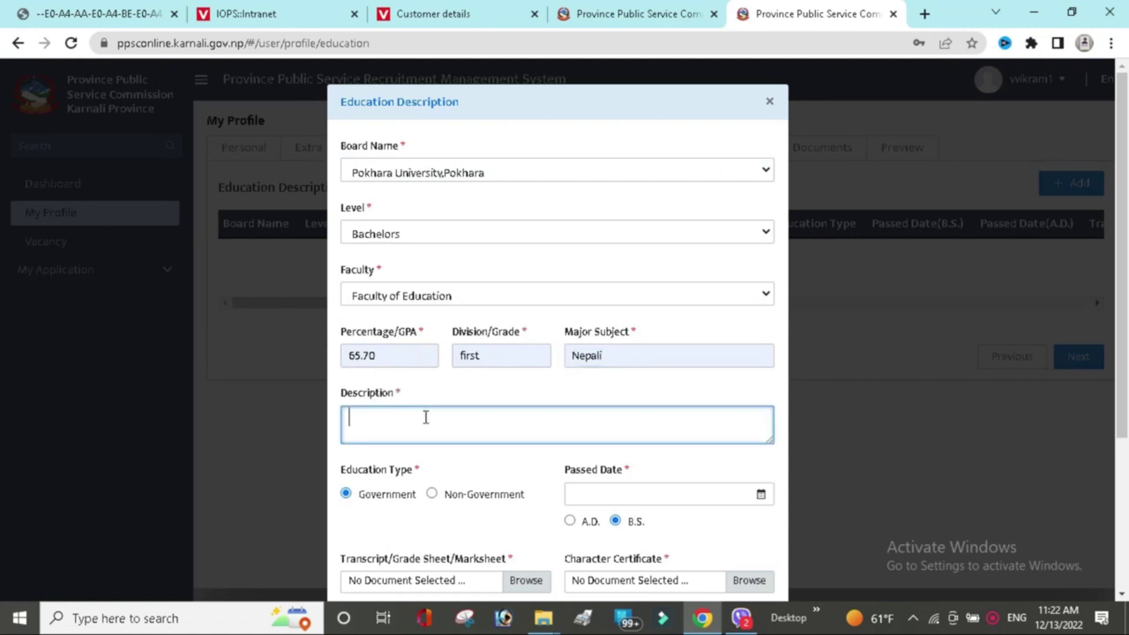
Write the description 'i have completed bachelors from abc college in first division with 65.70 percetange'.
type("i have completed")
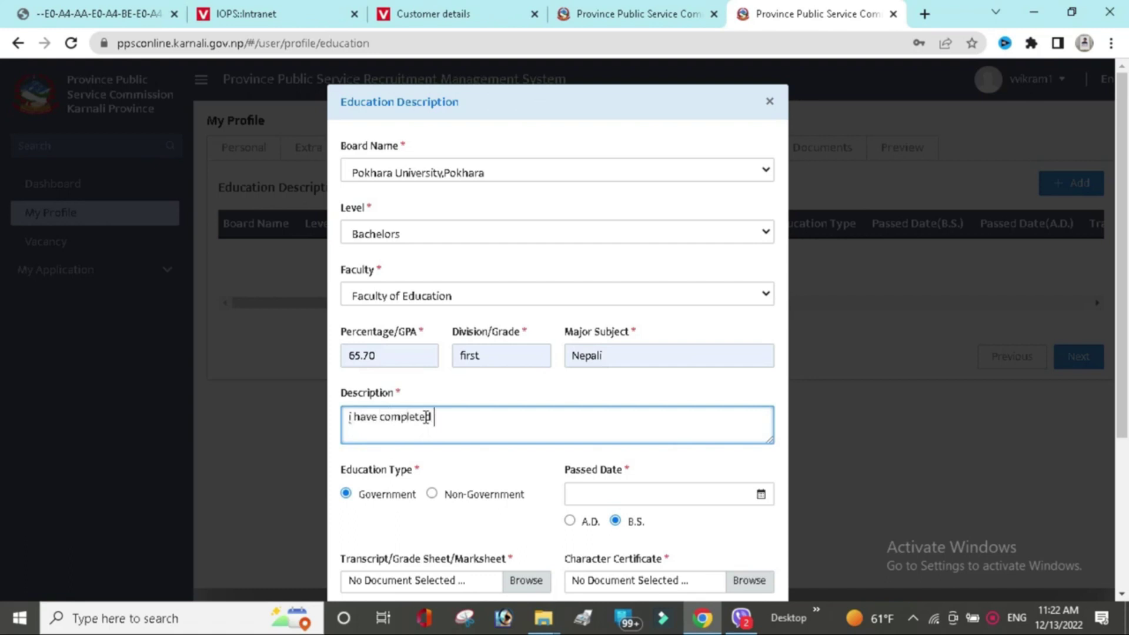
type(" bachelors")
type("fromabc")
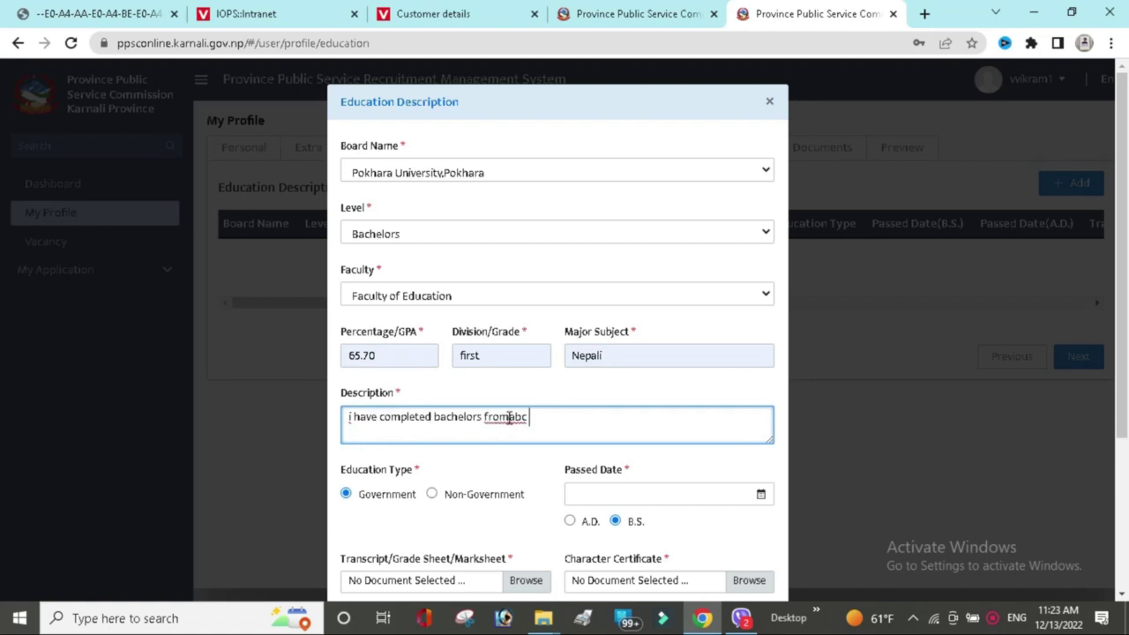
left_click(509, 417)
left_click(547, 415)
type("college i")
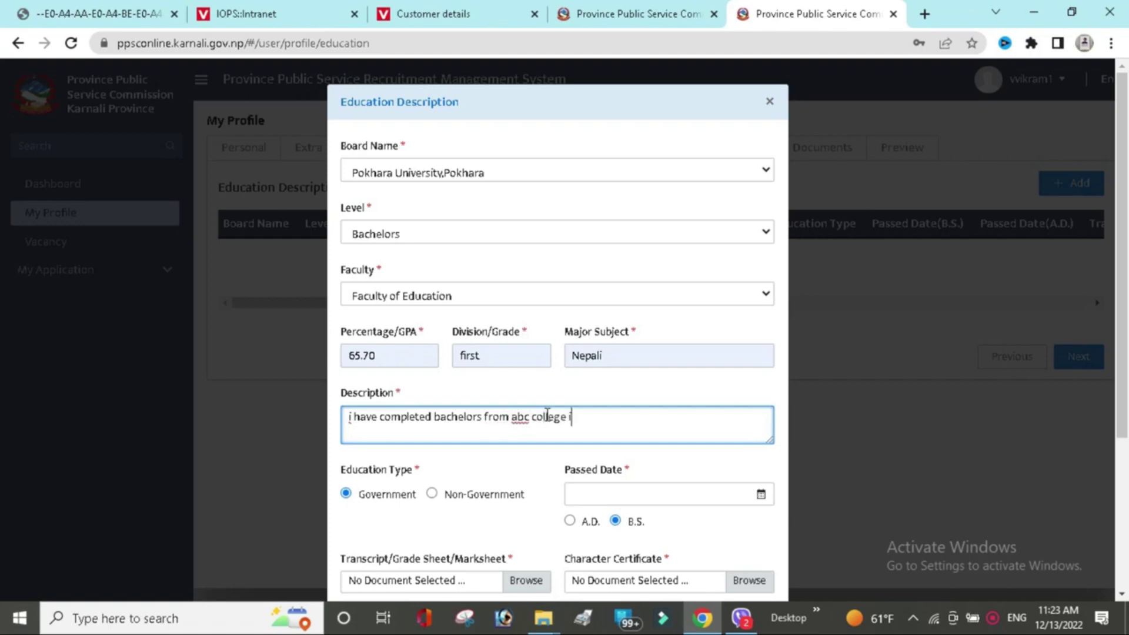
type("n first division with ")
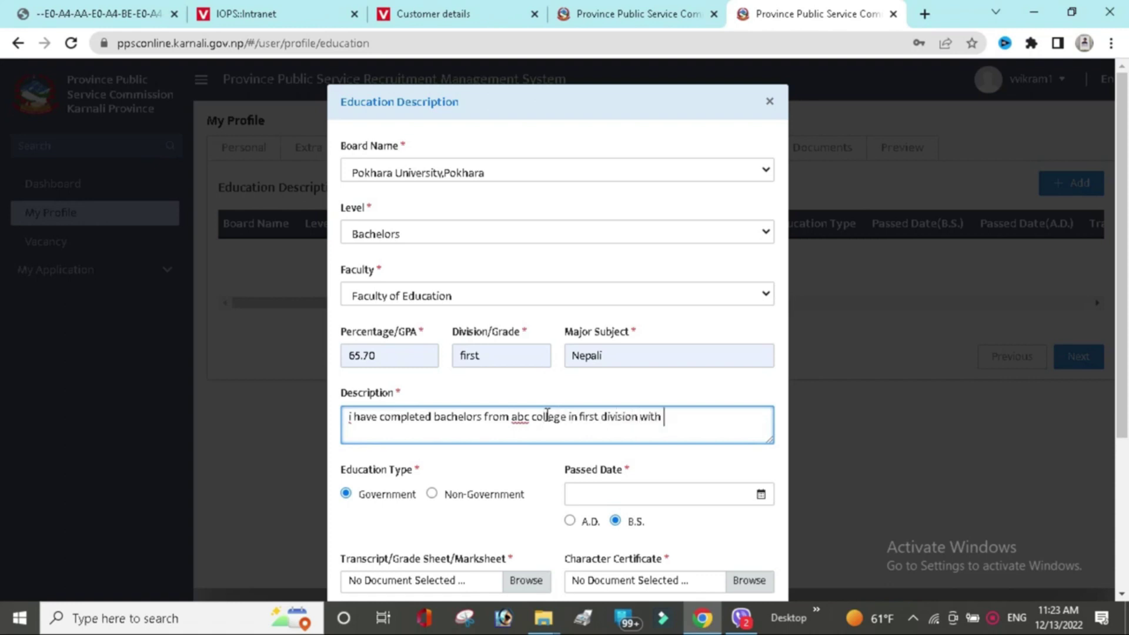
type("65.70")
type("percetange")
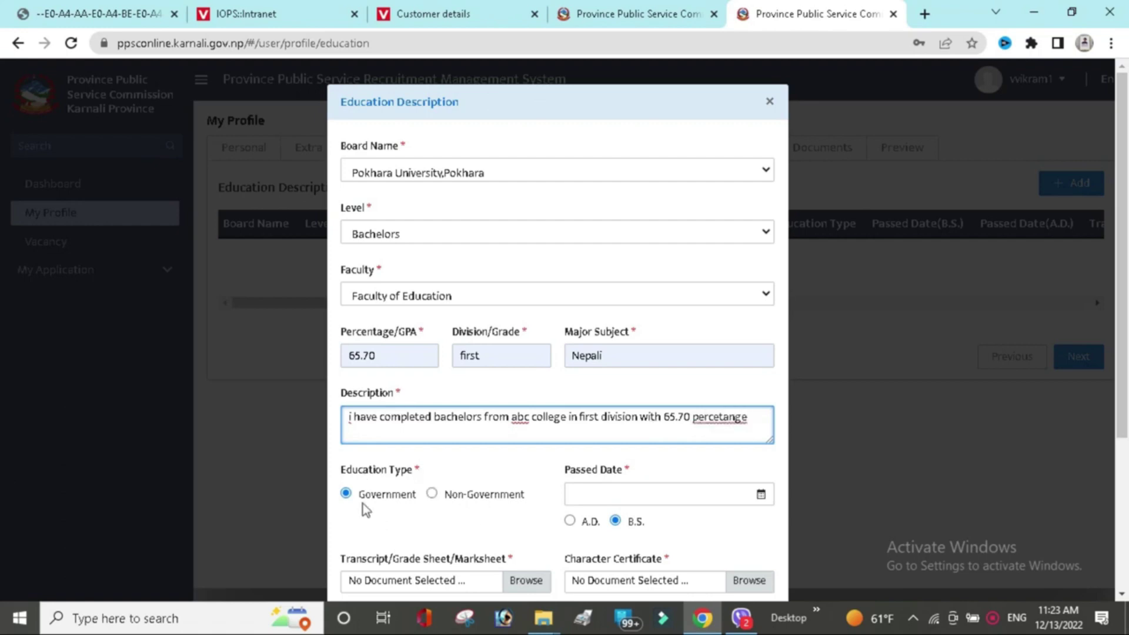
Set the passed date to Falgun 10, 2078 B.S. (2078-11-10).
left_click(765, 496)
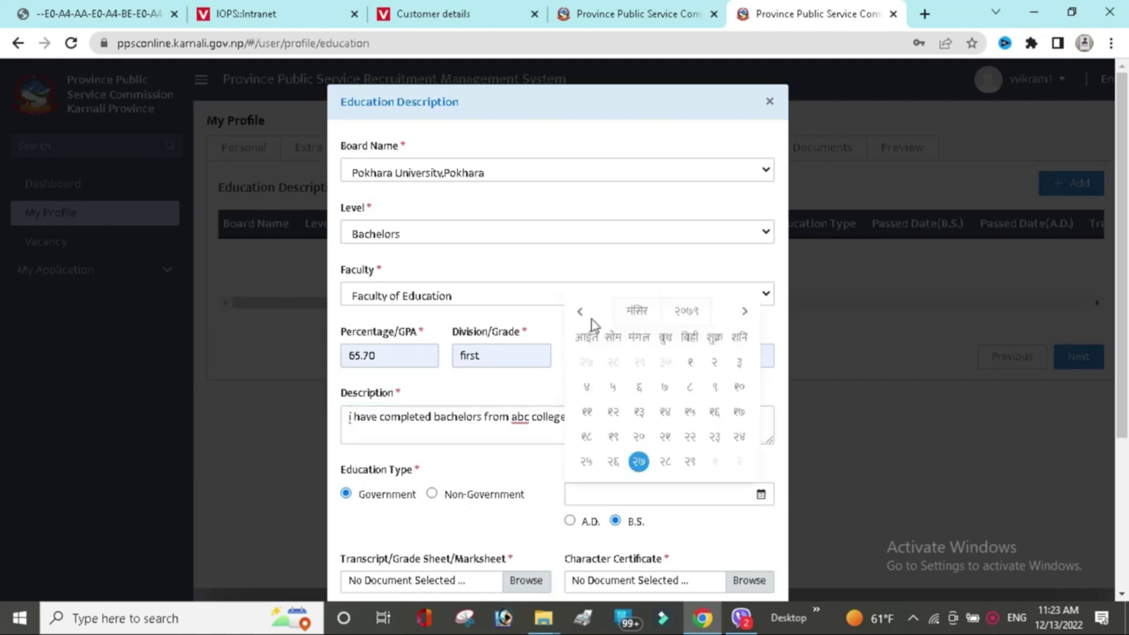
left_click(581, 312)
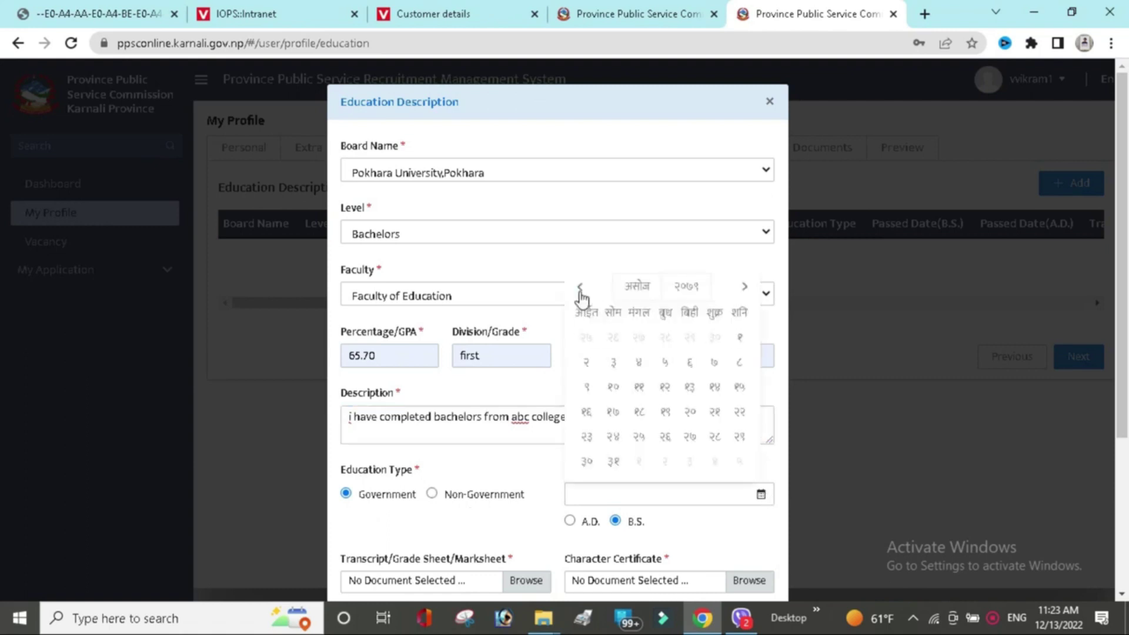
left_click(580, 288)
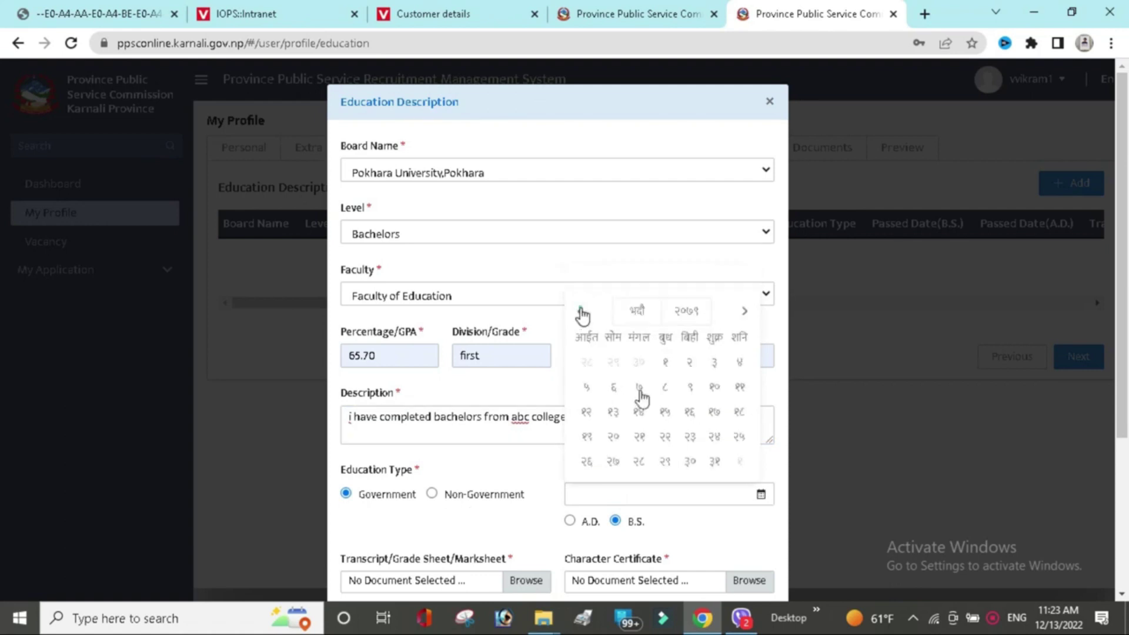
scroll(642, 399, "up", 6)
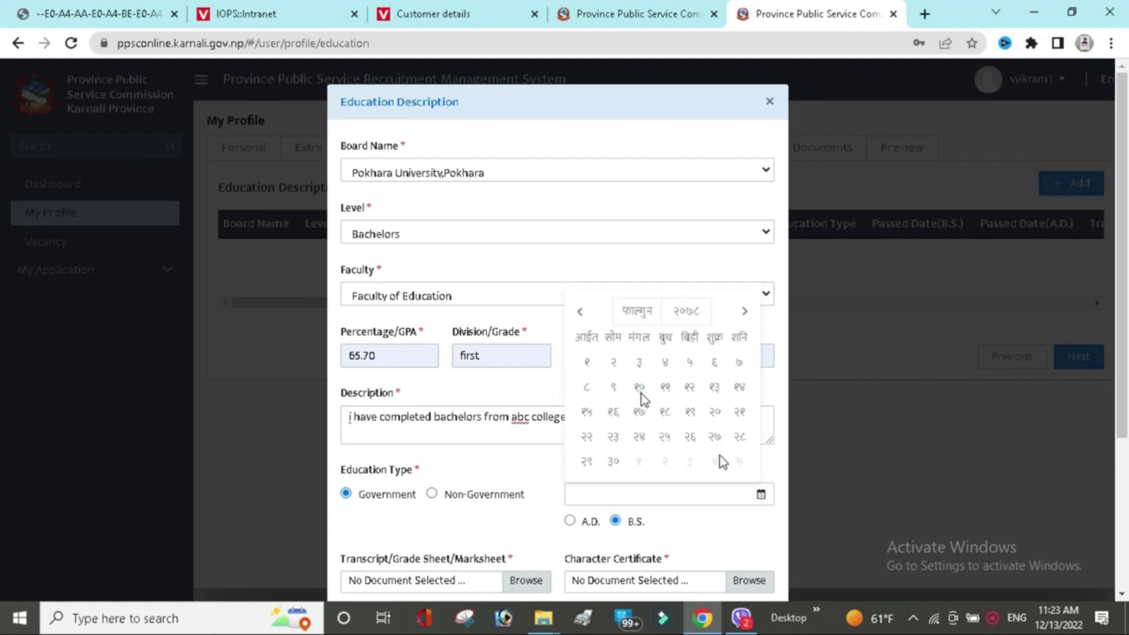
left_click(641, 392)
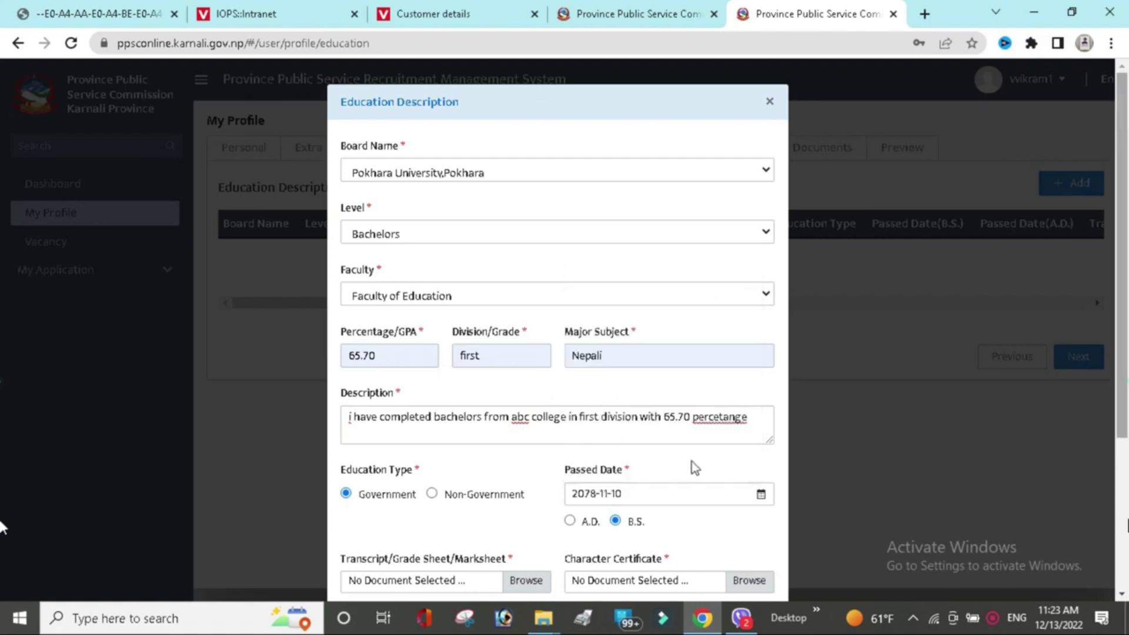
scroll(525, 389, "down", 3)
left_click(524, 381)
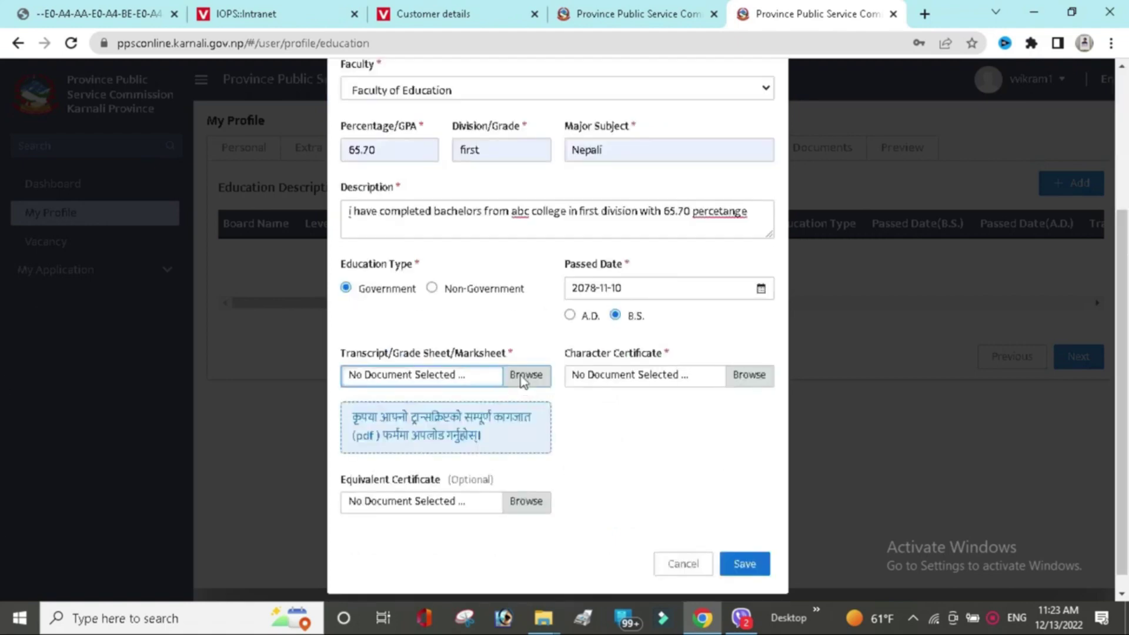
left_click(523, 381)
Attach Helper-Boy-cv.pdf from Downloads as the transcript.
left_click(520, 375)
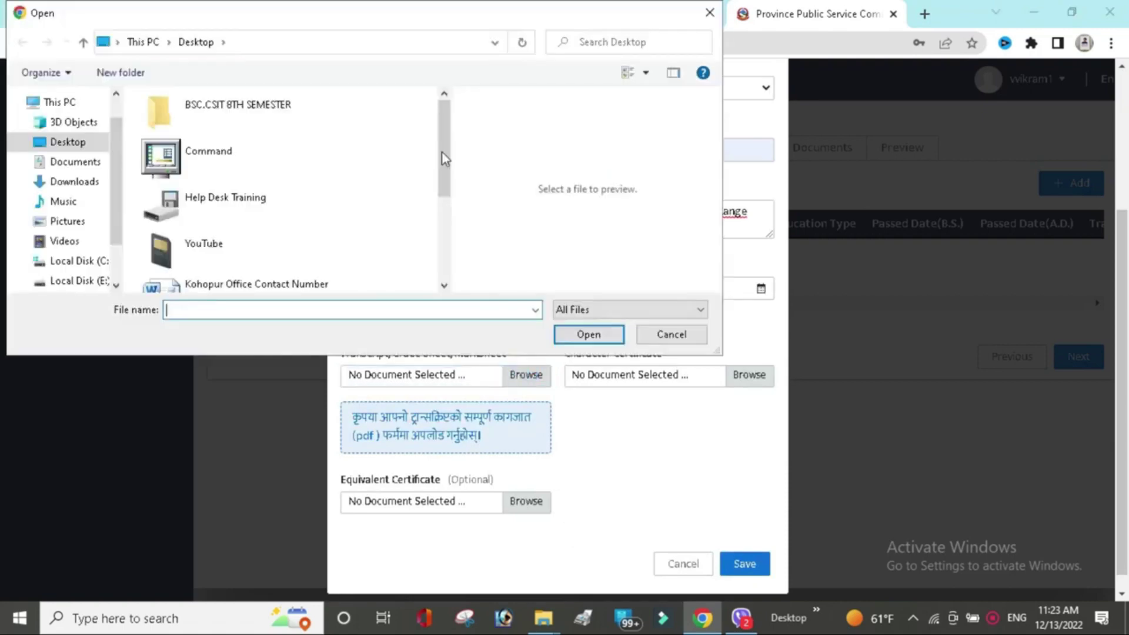
scroll(447, 245, "down", 2)
scroll(445, 245, "down", 2)
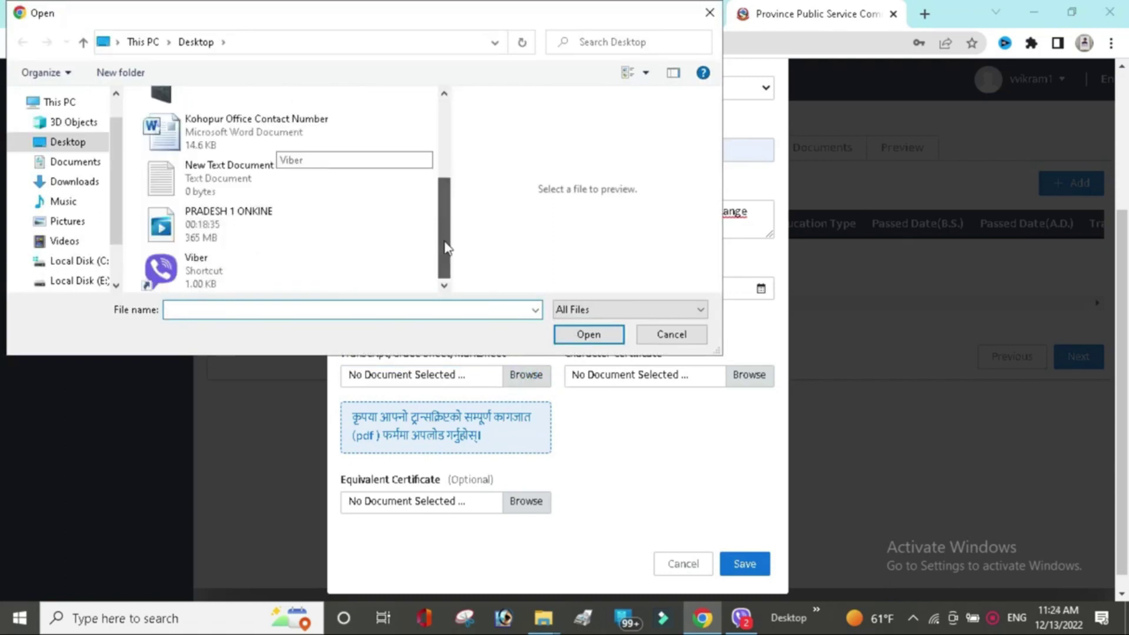
left_click(74, 182)
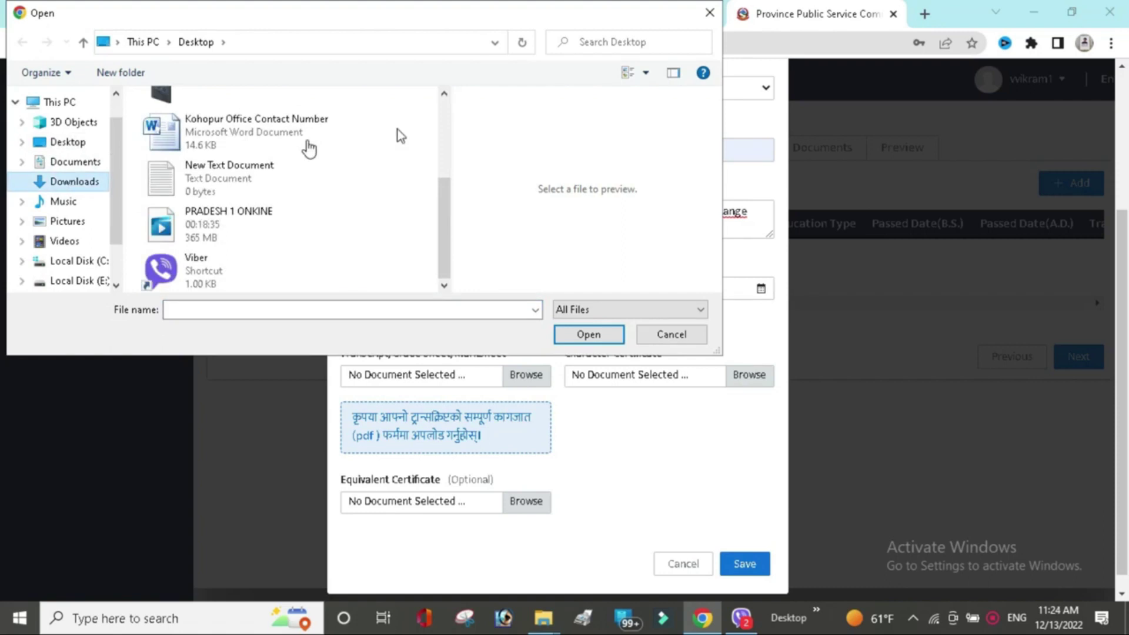
scroll(449, 187, "down", 6)
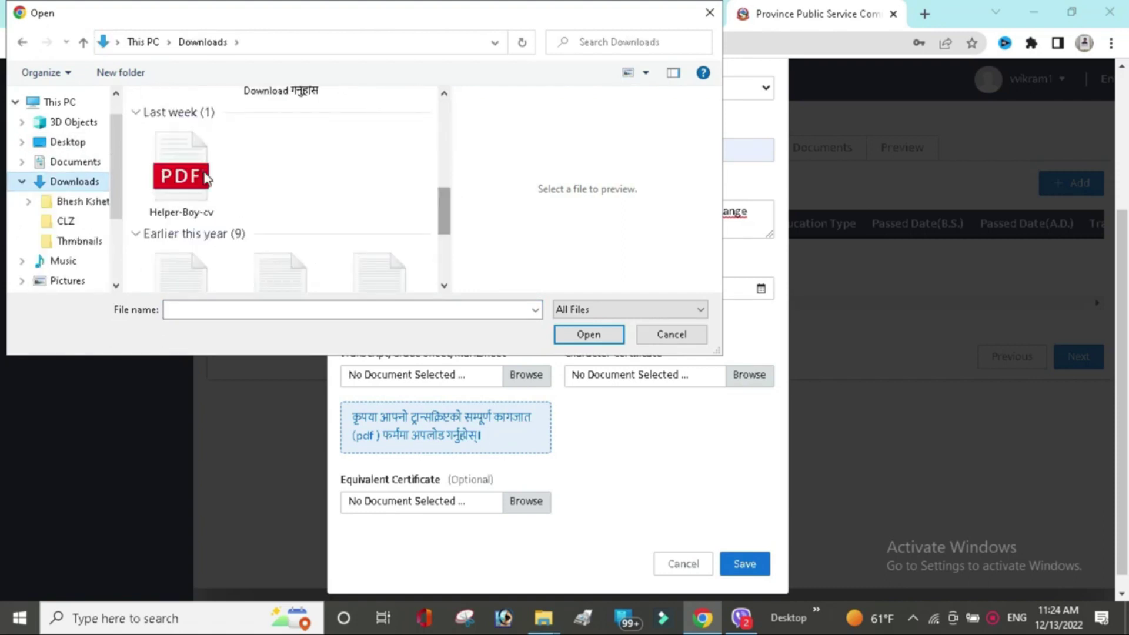
left_click(206, 178)
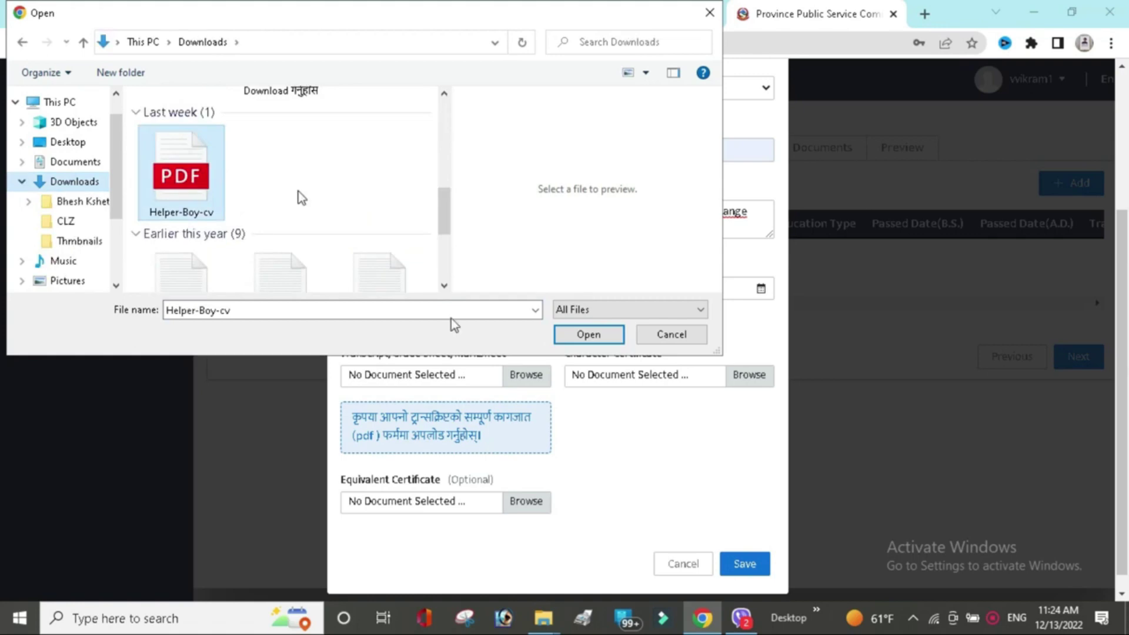
left_click(588, 334)
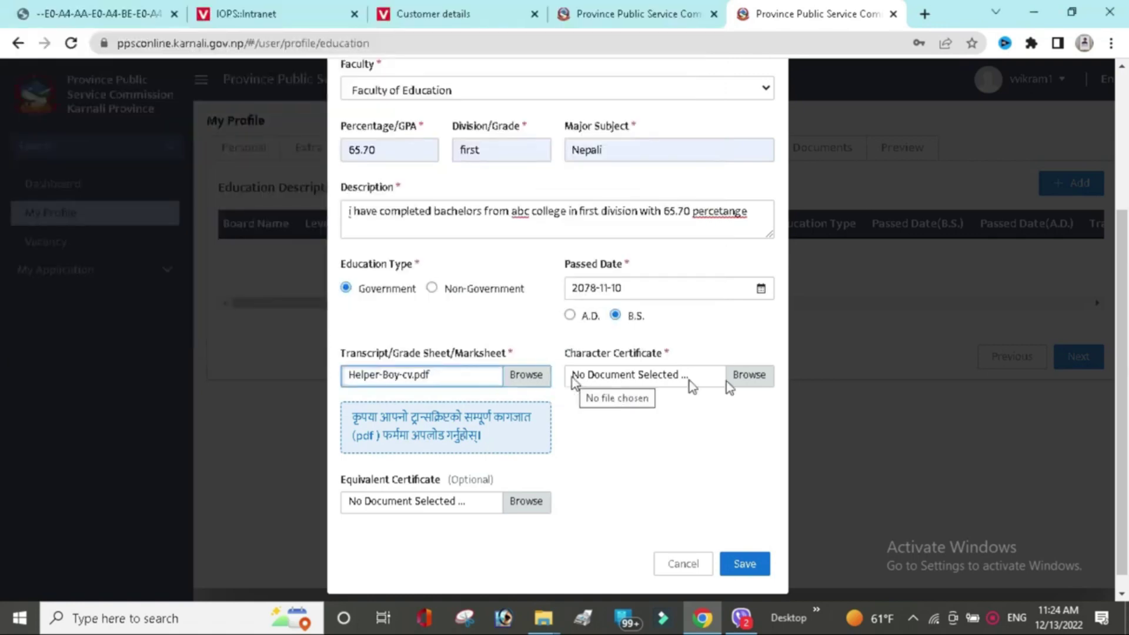
Attach भौचर.pdf as the character certificate and save the bachelors record.
left_click(763, 376)
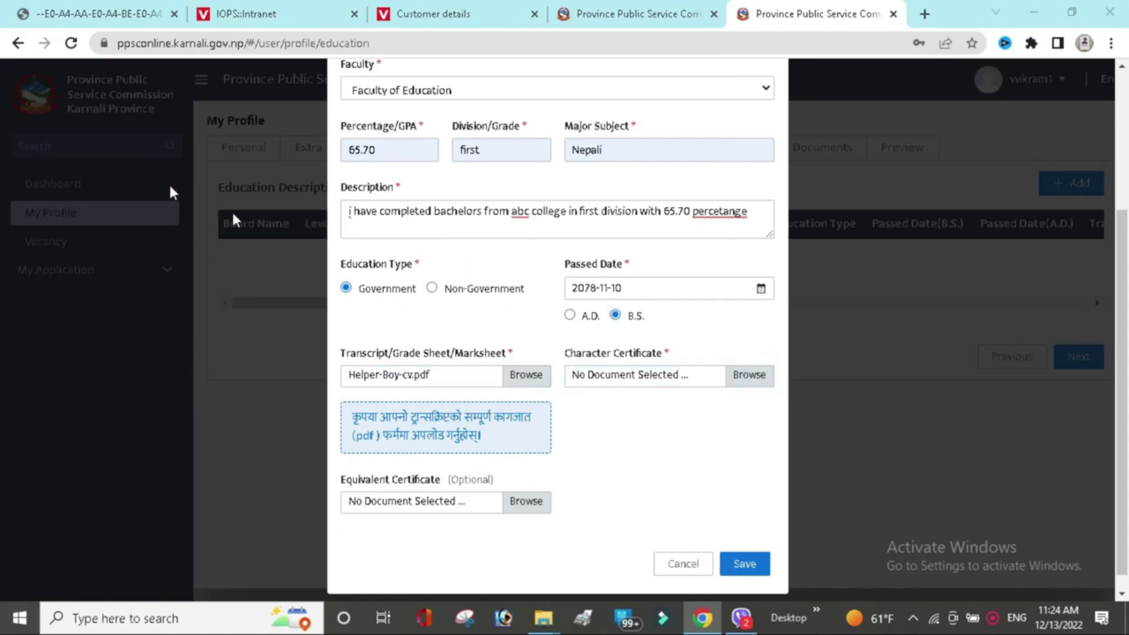
left_click_drag(441, 134, 445, 154)
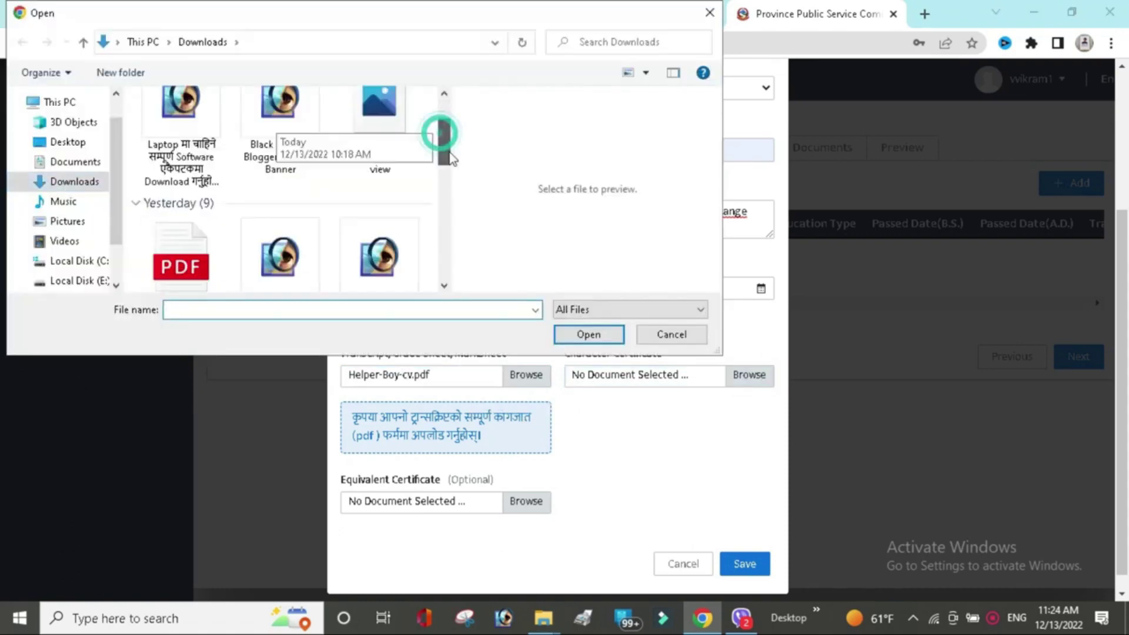
scroll(168, 163, "down", 2)
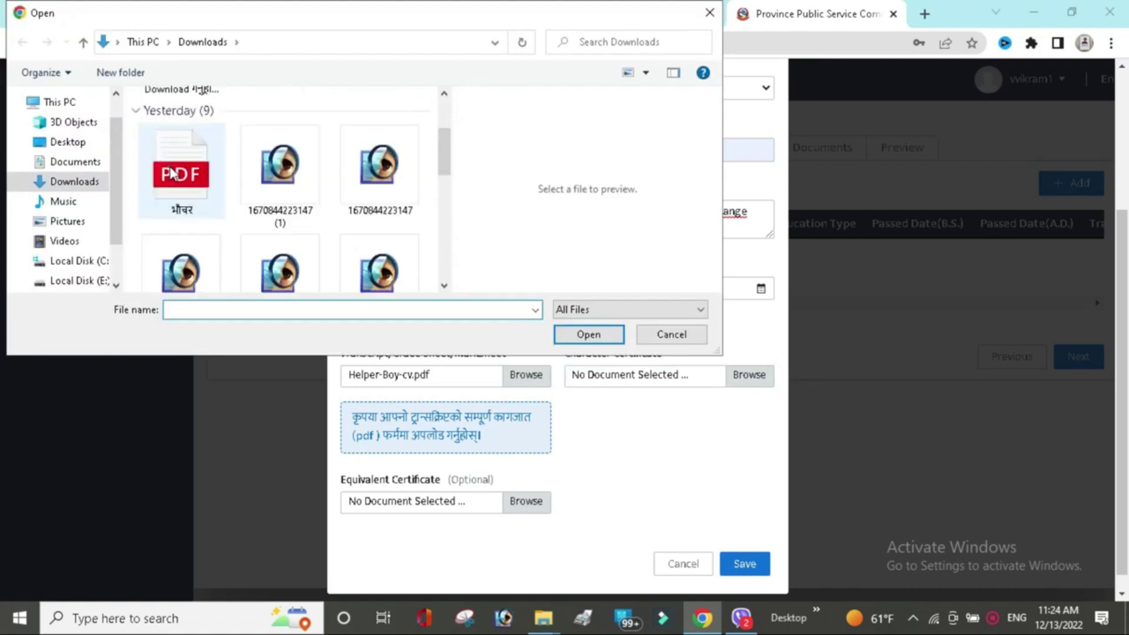
double_click(168, 163)
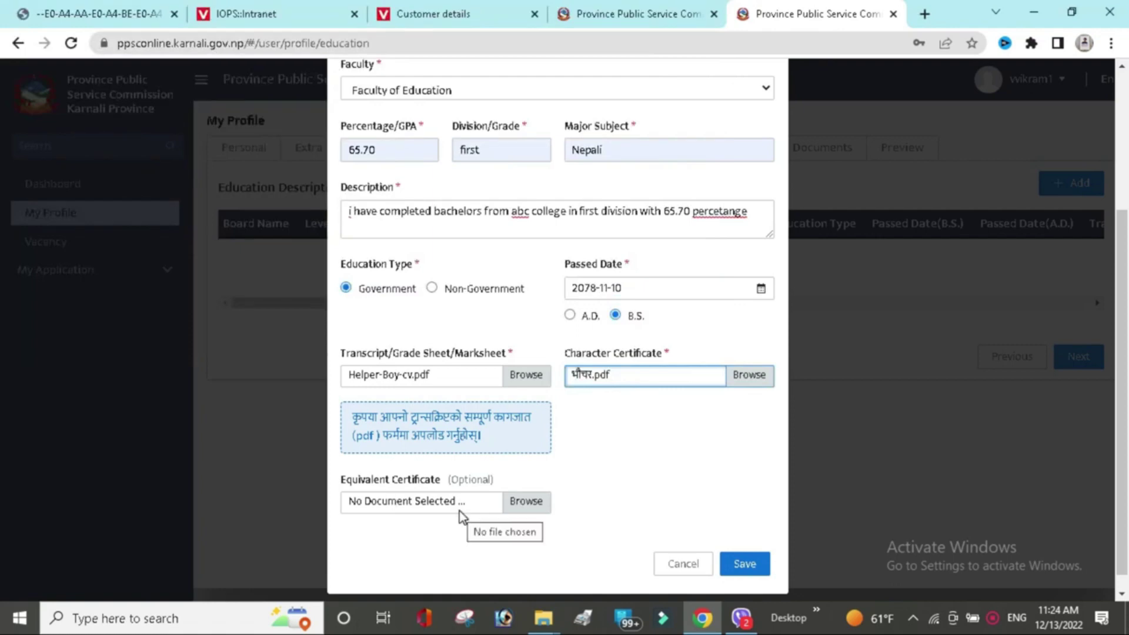
left_click(742, 565)
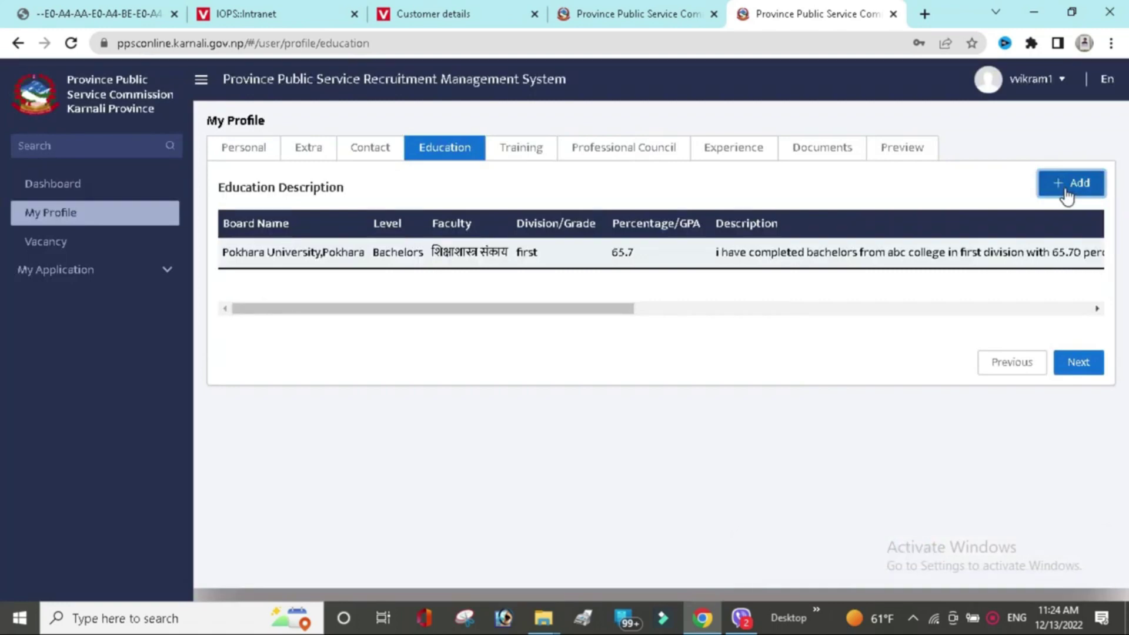
Add a Training entry: ASCENT COMPUTER EDUCATION, DIPLOMA IN SOFTWARE MANAGEMENT, GPA 70, first division.
left_click(1079, 363)
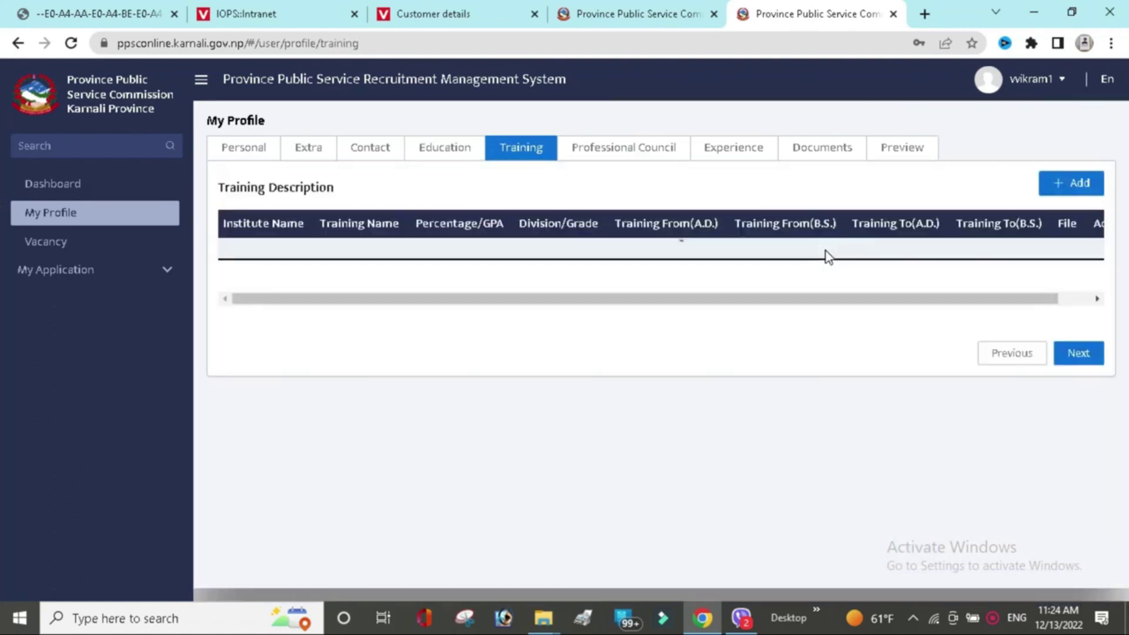
left_click(1063, 187)
left_click(493, 179)
left_click(482, 225)
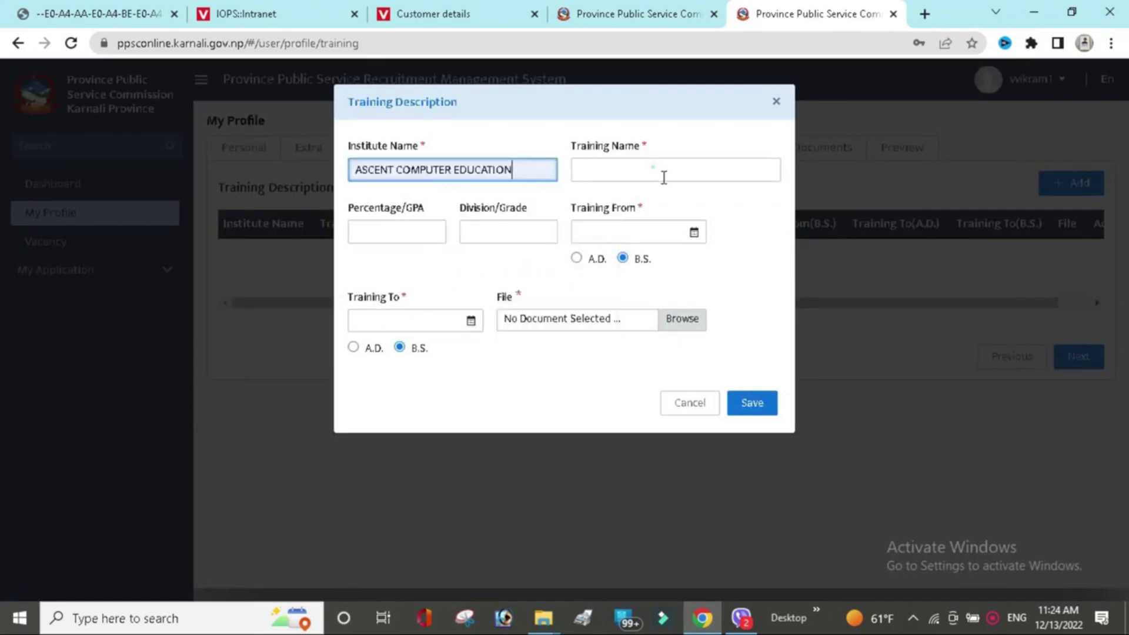
left_click(664, 177)
key("Down")
key("Return")
left_click(391, 232)
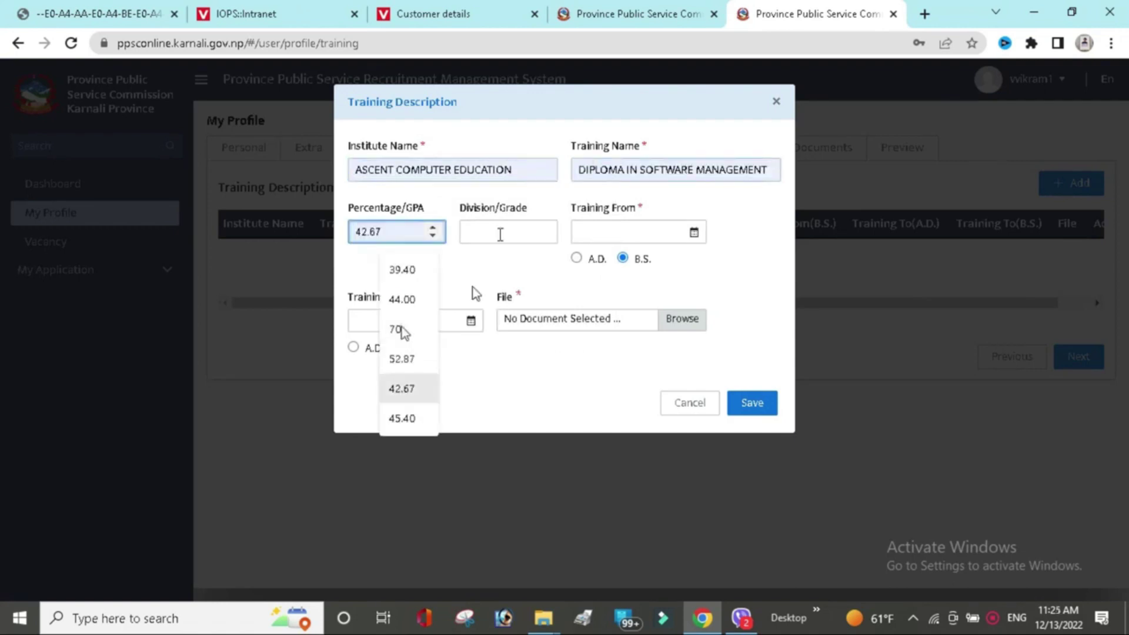
left_click(402, 333)
left_click(508, 232)
left_click(514, 273)
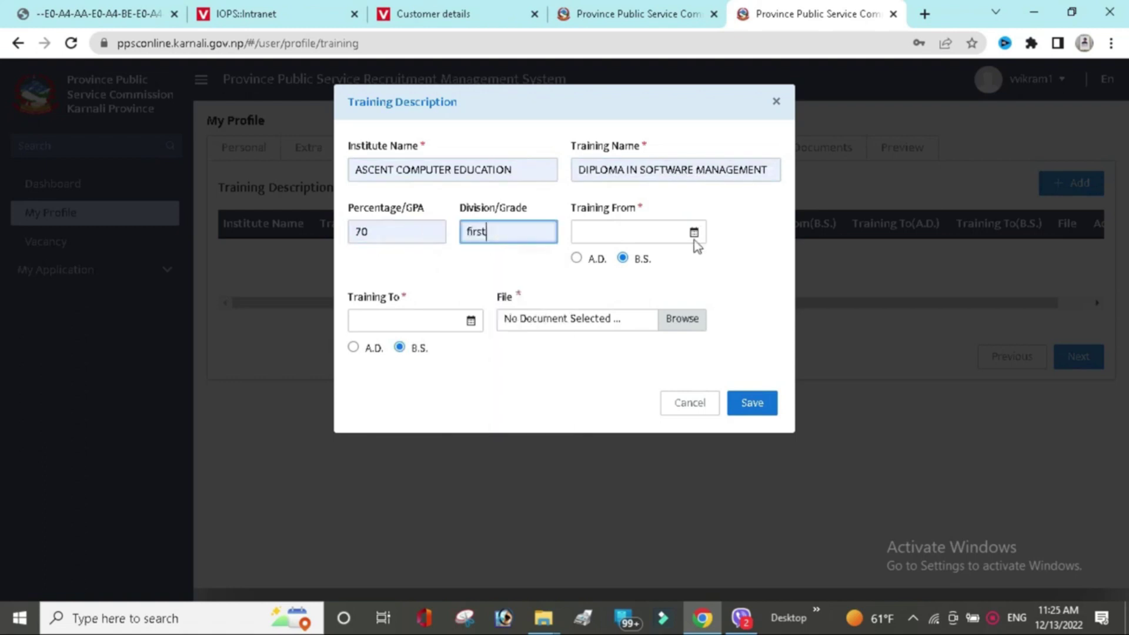
key("Tab")
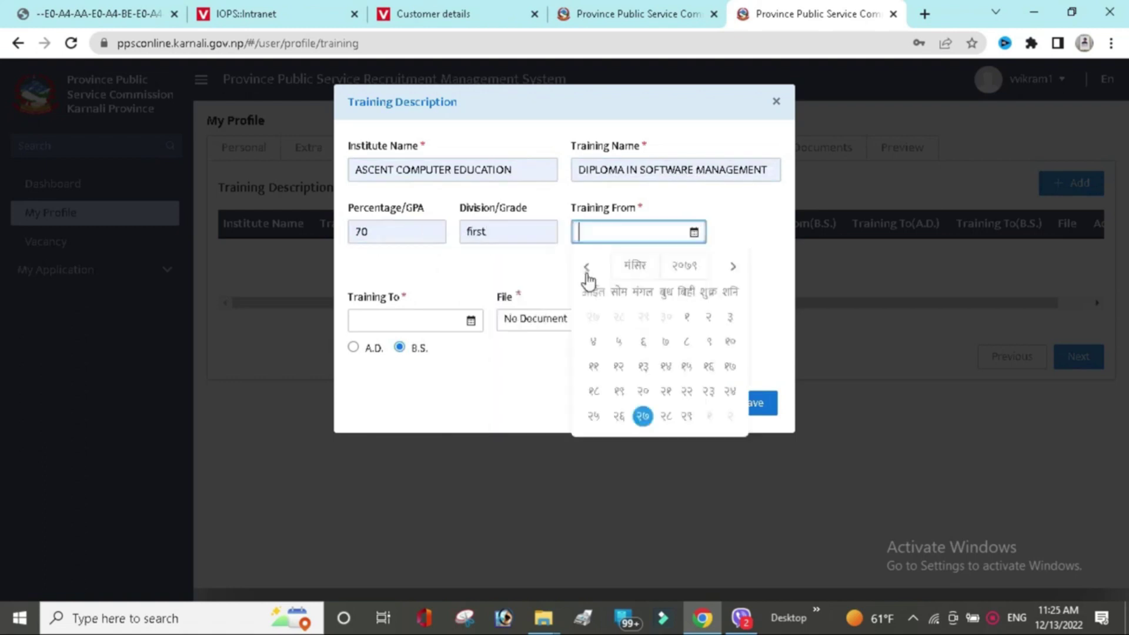
Set training dates 2078-09-05 to 2079-08-20, attach भौचर.pdf, and save the training.
left_click(586, 269)
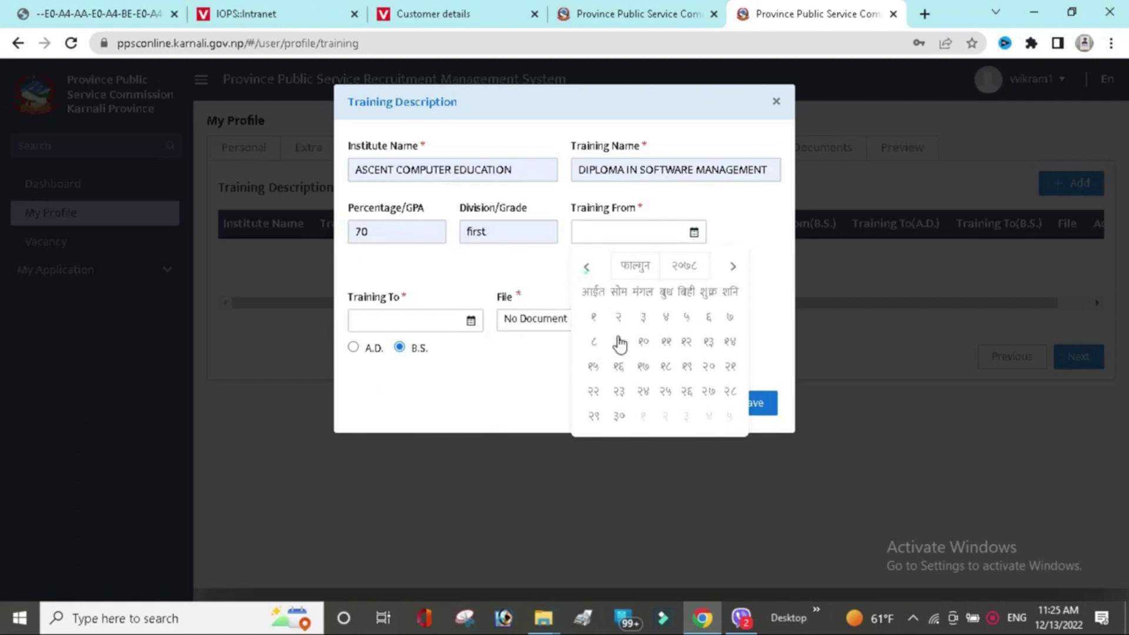
left_click(471, 322)
left_click(471, 321)
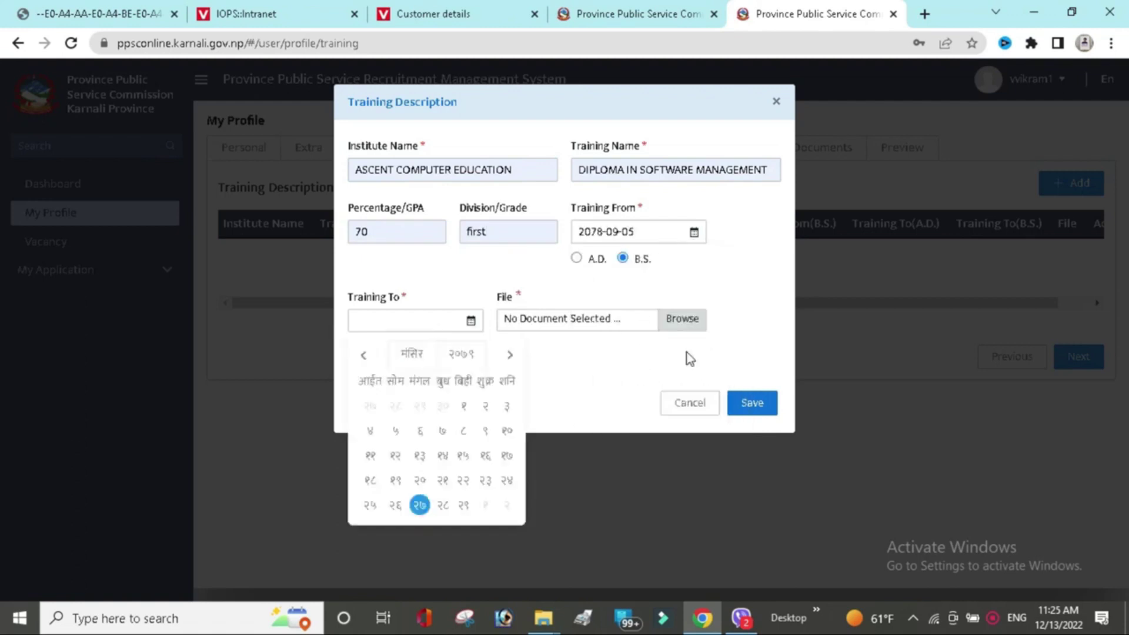
left_click(687, 323)
left_click(687, 322)
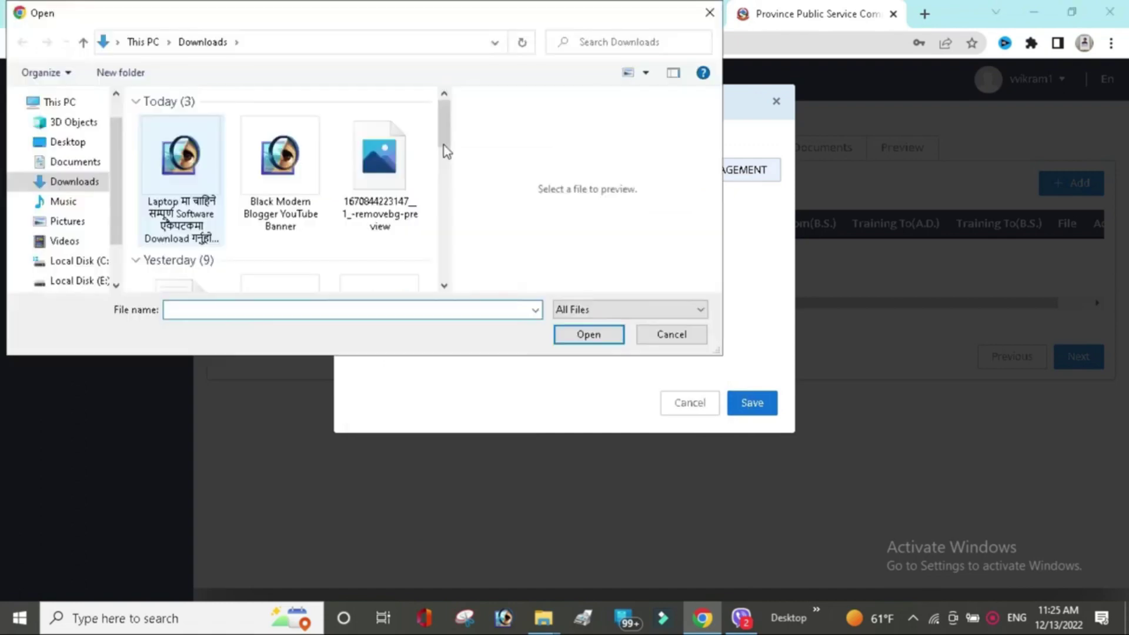
scroll(446, 177, "down", 1)
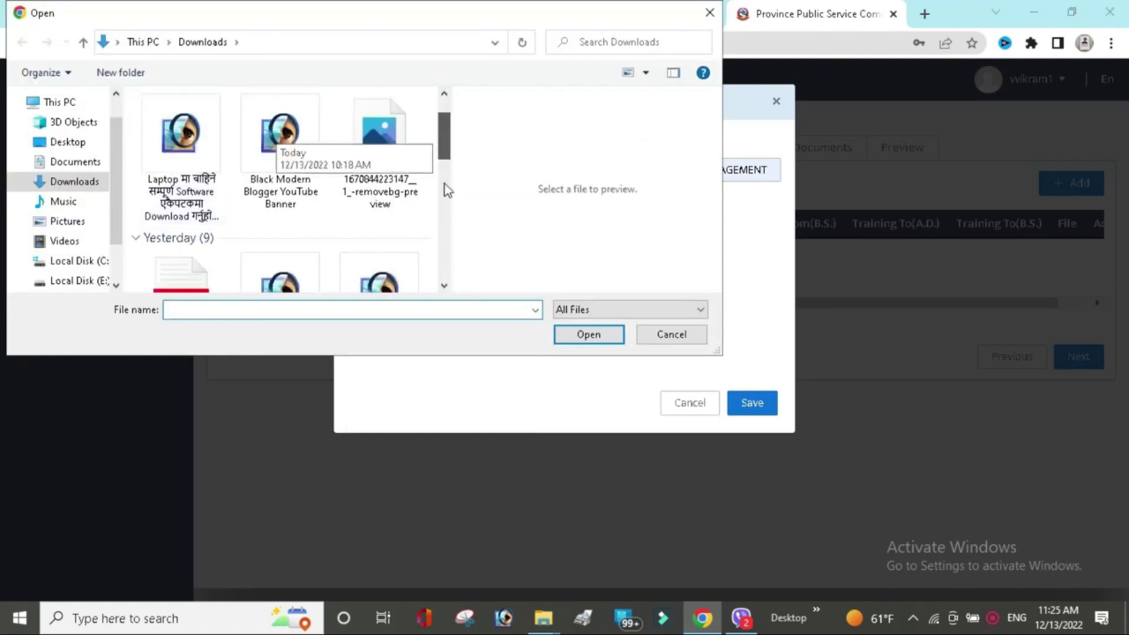
scroll(446, 189, "down", 5)
left_click(181, 145)
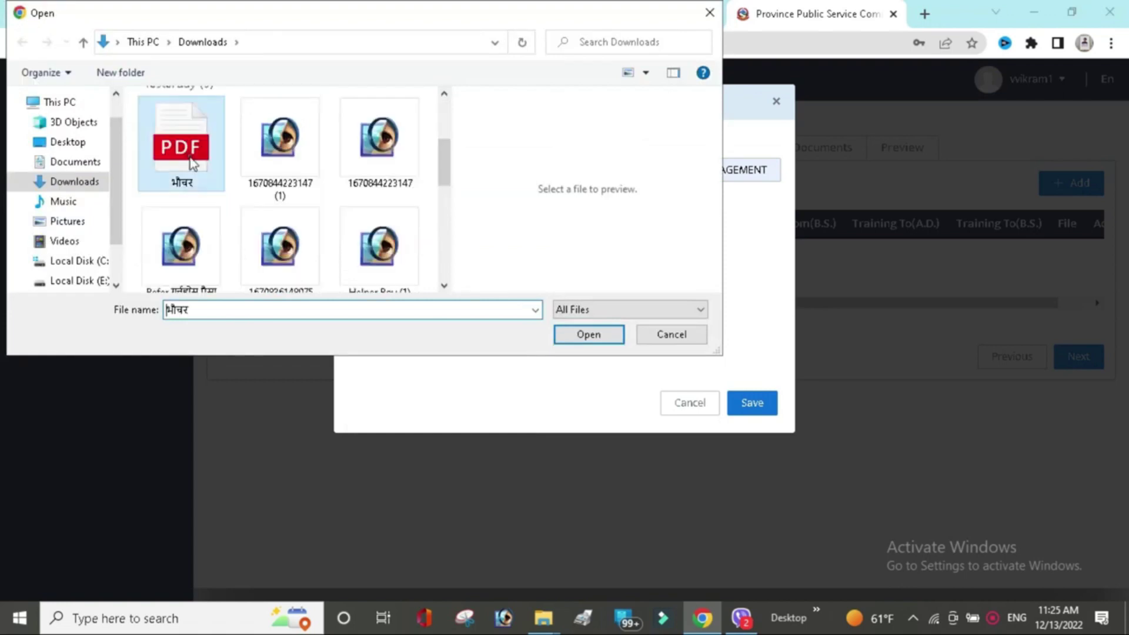
key("Return")
left_click(759, 403)
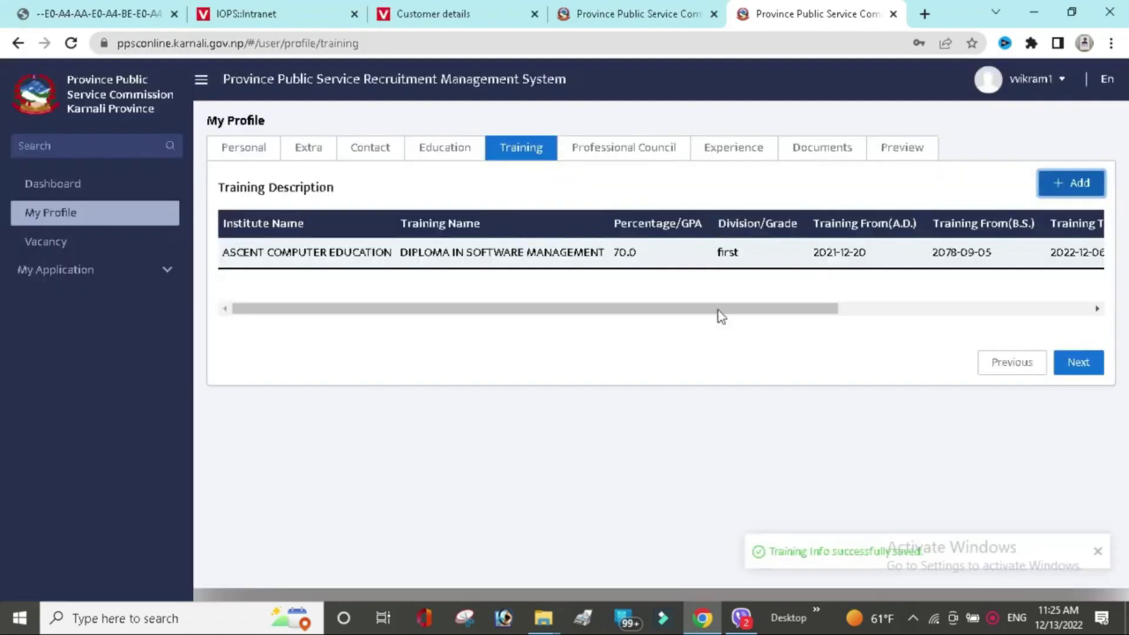
left_click_drag(721, 316, 952, 329)
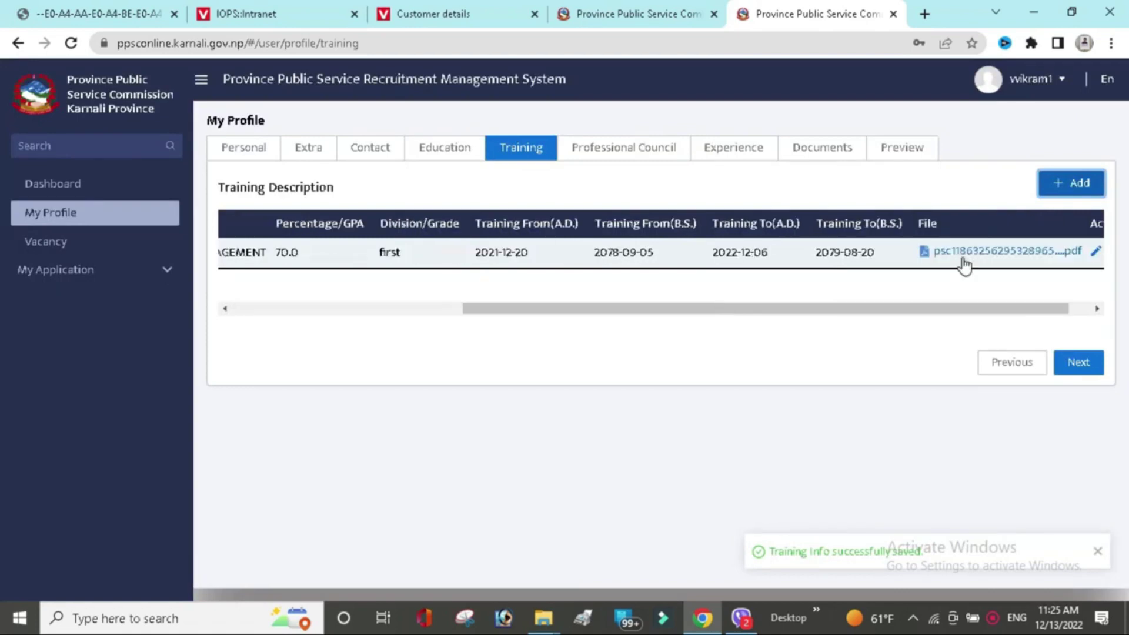
Check the uploaded training PDF, skip Professional Council, and start a new Experience entry.
left_click(963, 256)
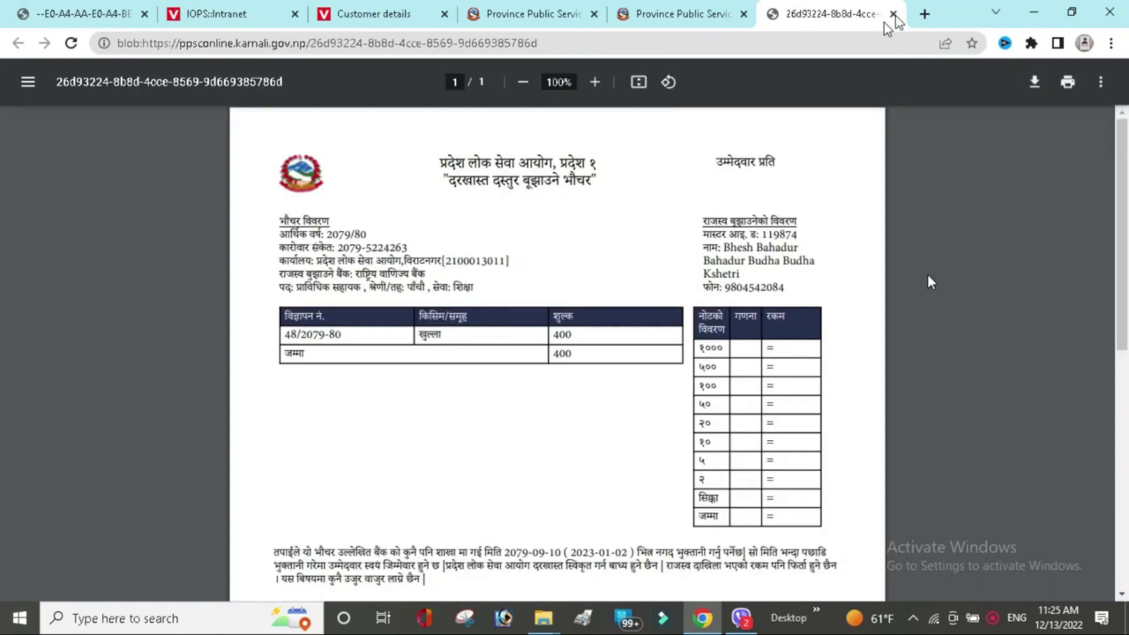
key("ctrl+w")
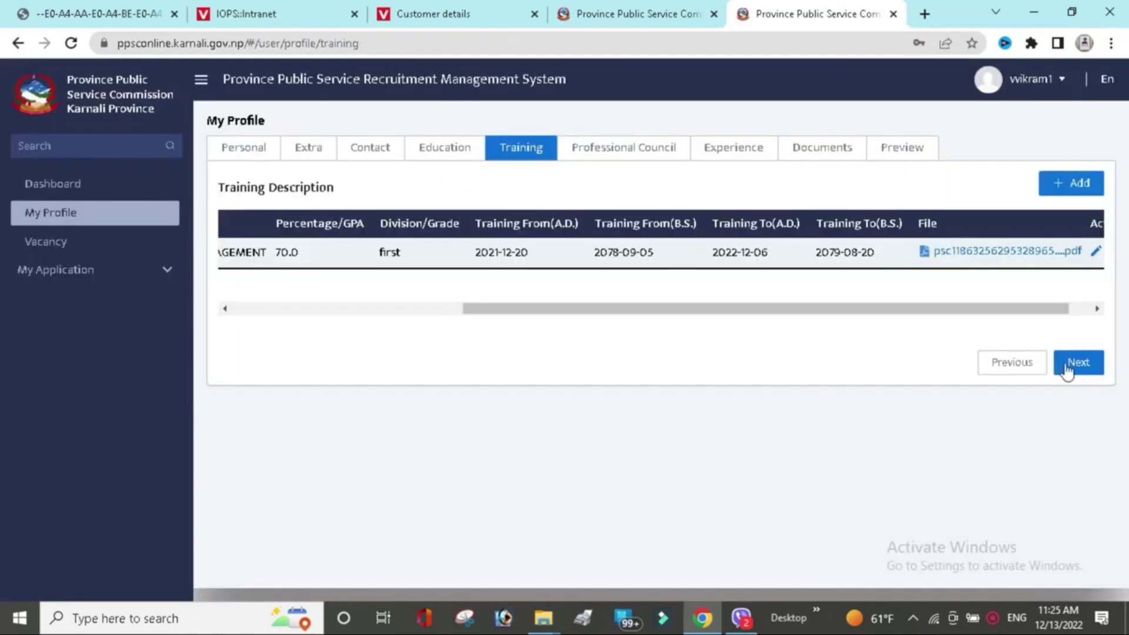
left_click(1067, 369)
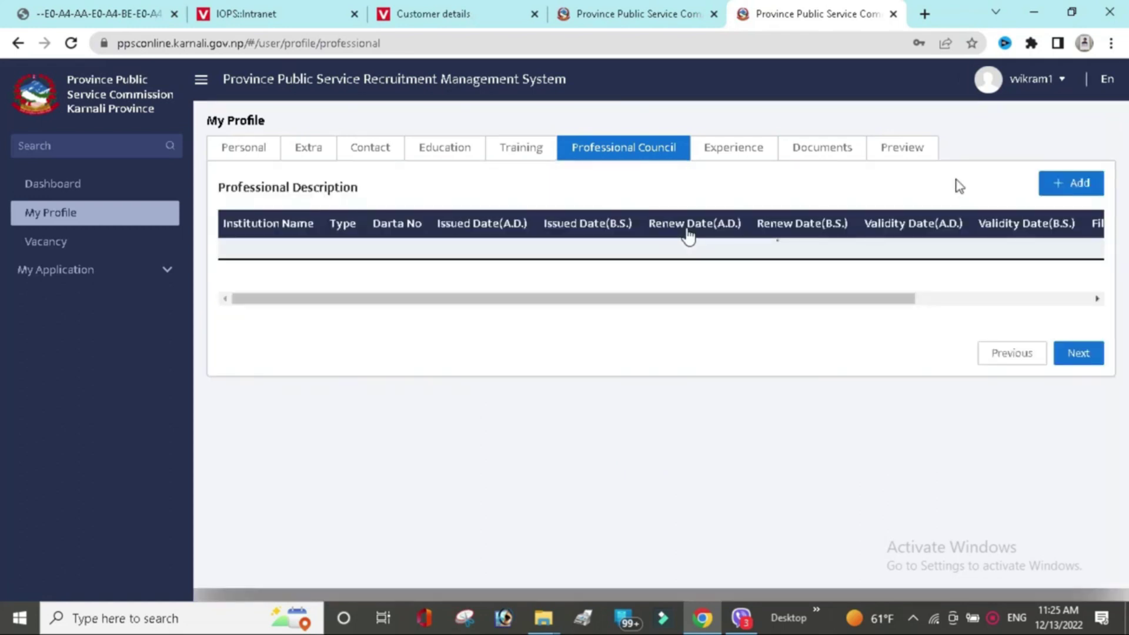
left_click(1076, 184)
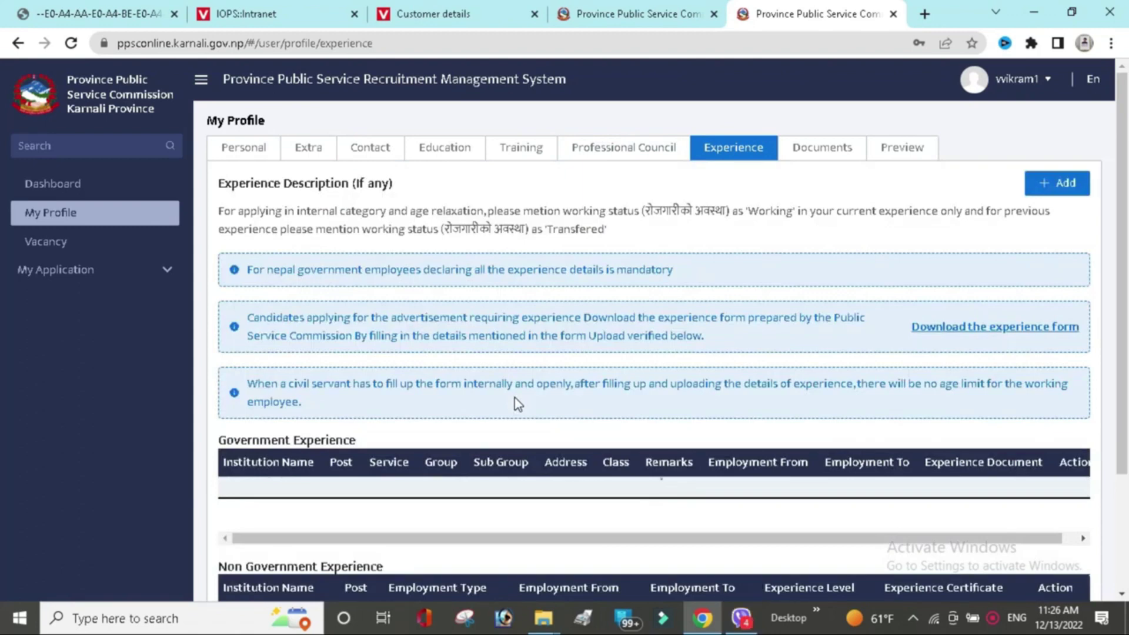
left_click(1057, 184)
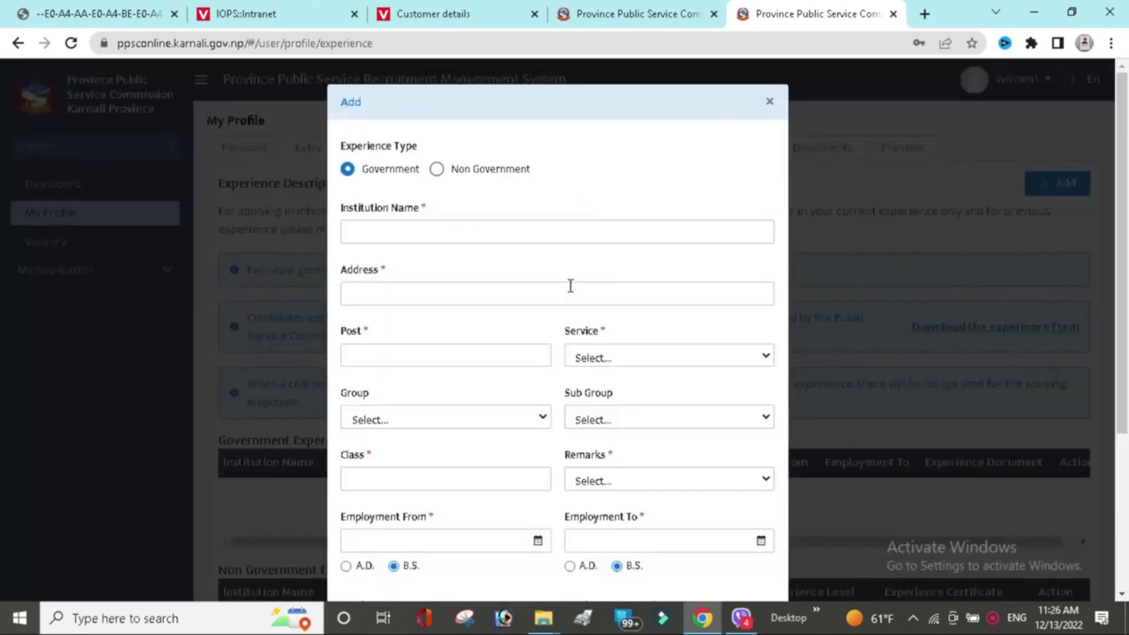
Make it a Non Government, Temporary CMA post at ASCENT COMPUTER EDUCATION.
left_click(438, 171)
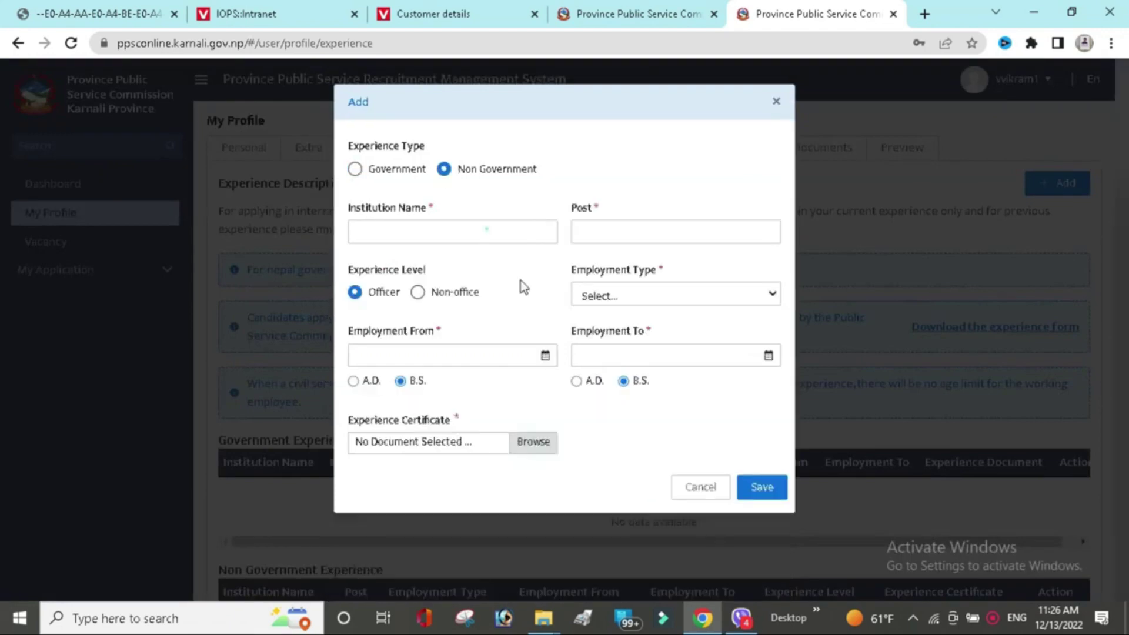
key("Down")
key("Down")
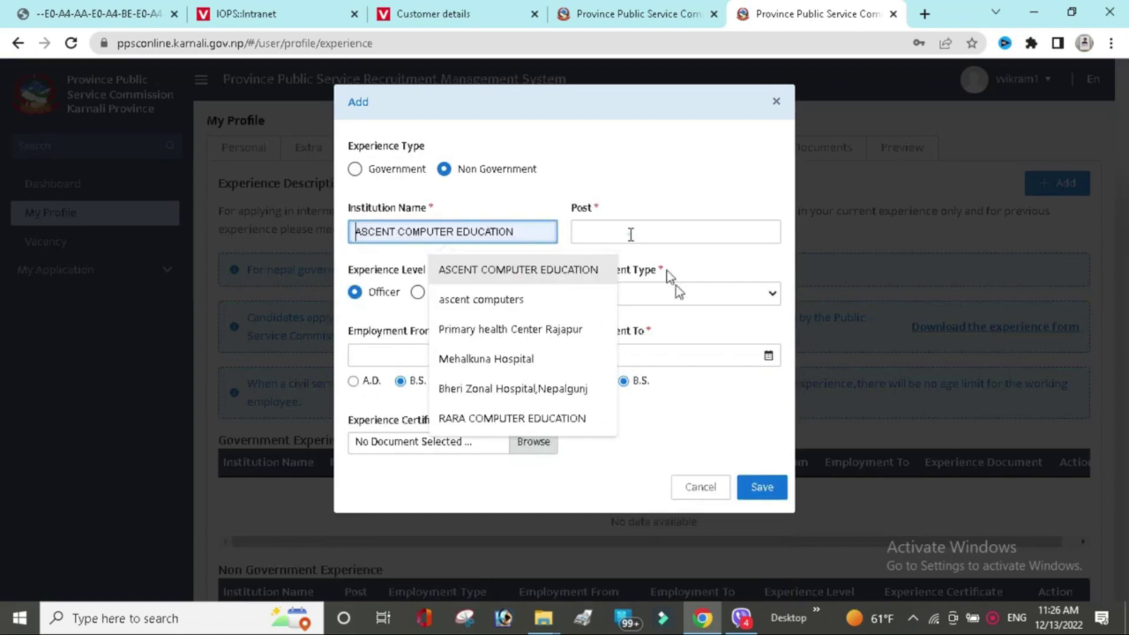
left_click(630, 234)
type("CMA")
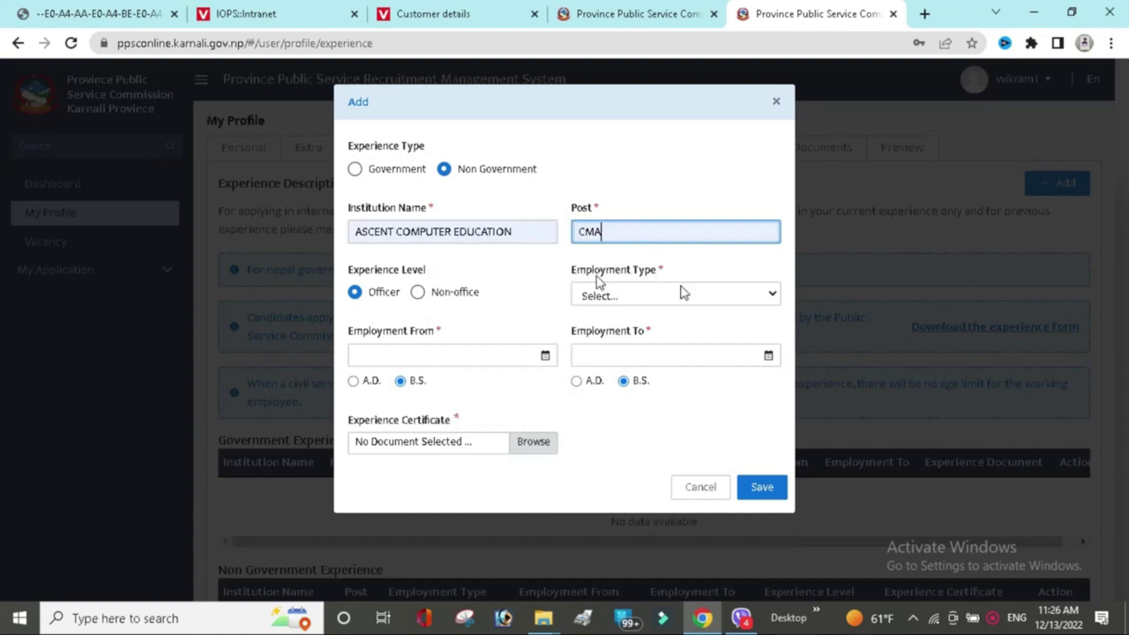
left_click(685, 294)
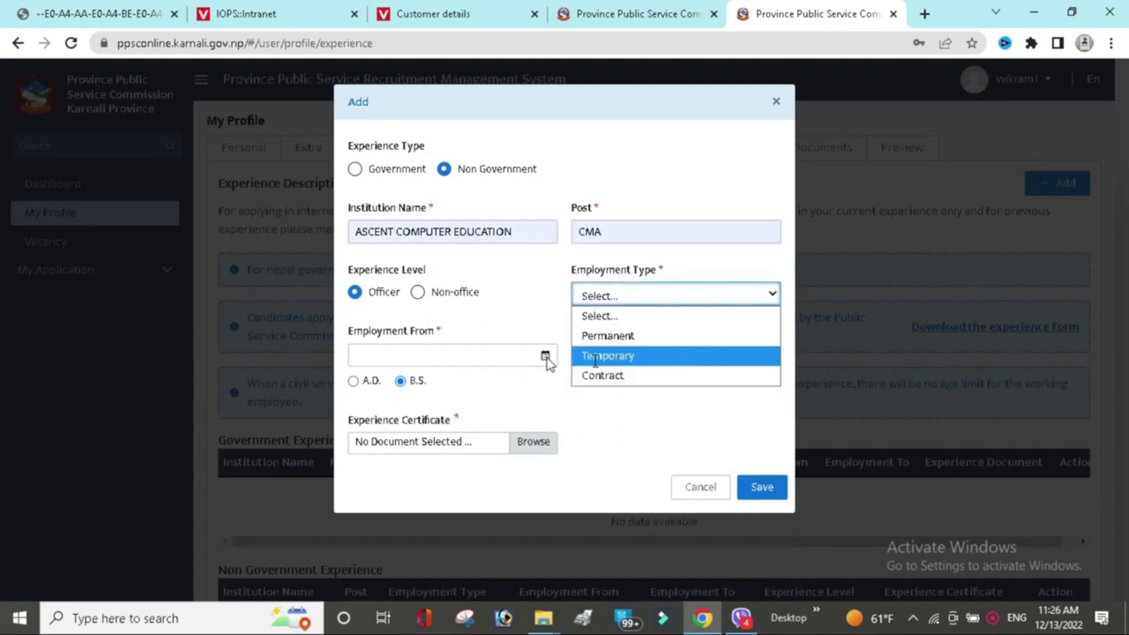
left_click(364, 402)
Set experience dates 2079-01-06 to 2079-08-27, attach the certificate PDF, and save.
left_click(364, 392)
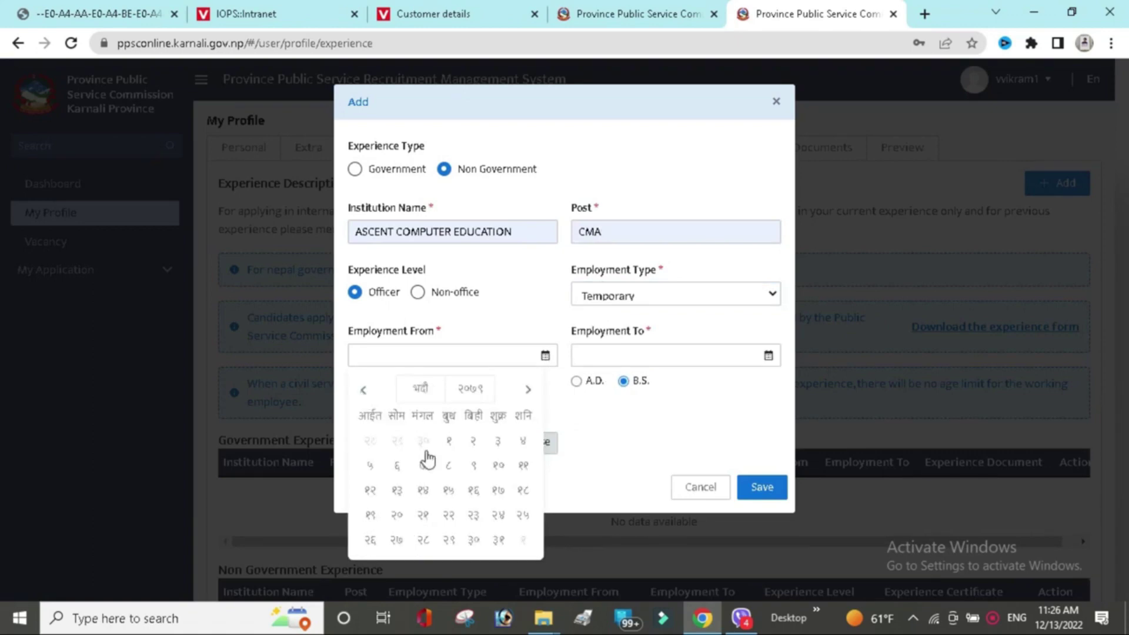
left_click(419, 470)
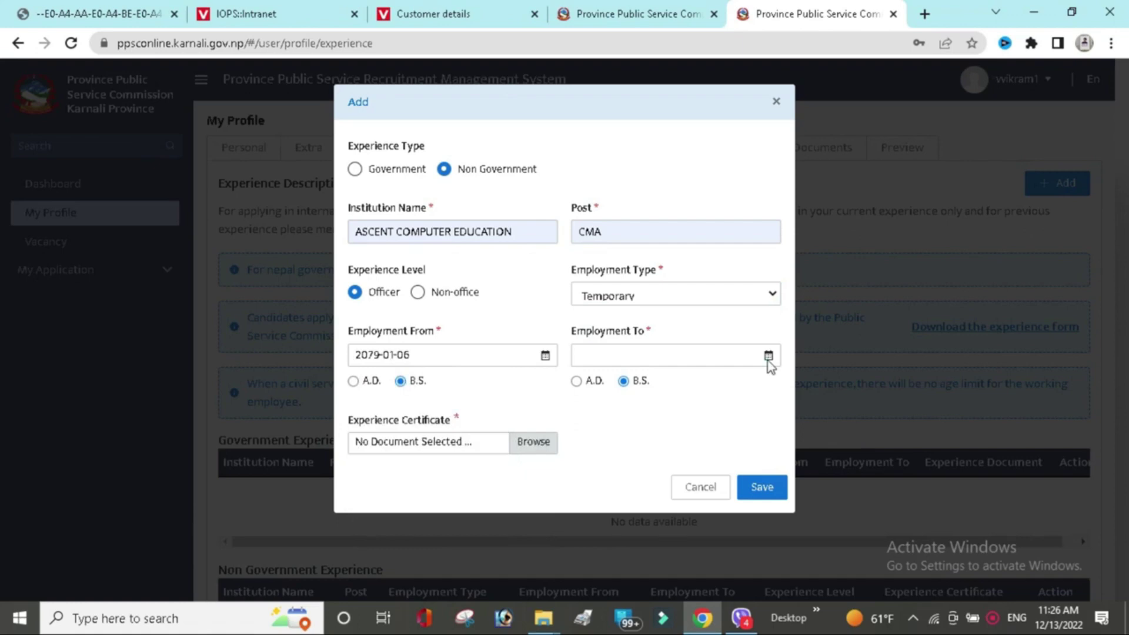
left_click(767, 356)
left_click(646, 537)
left_click(539, 444)
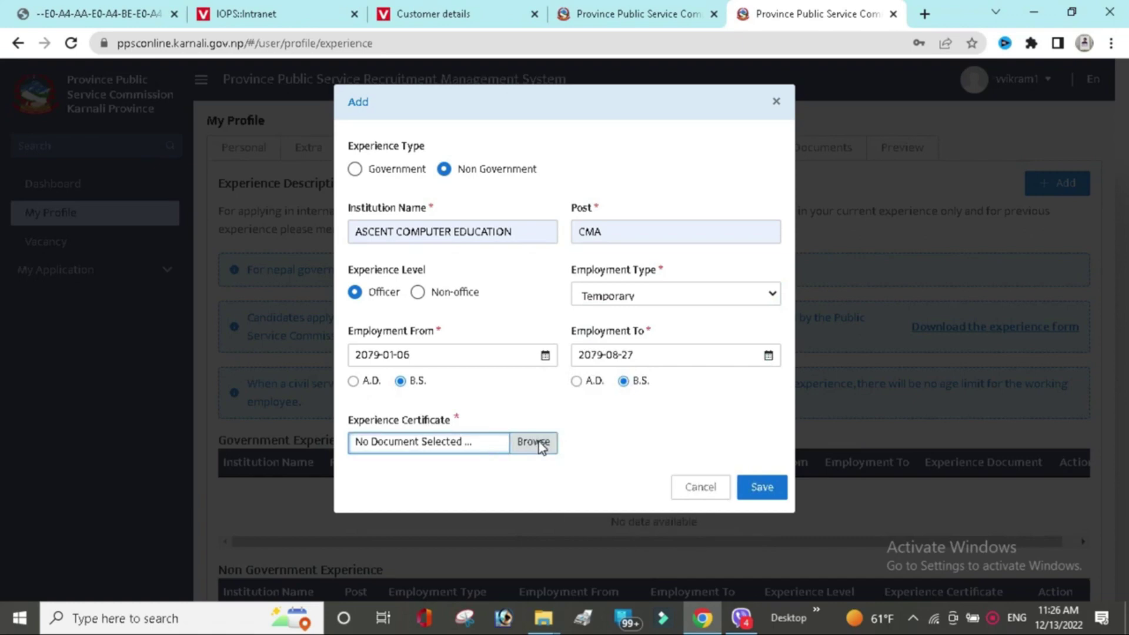
scroll(445, 188, "down", 3)
left_click(211, 166)
key("Return")
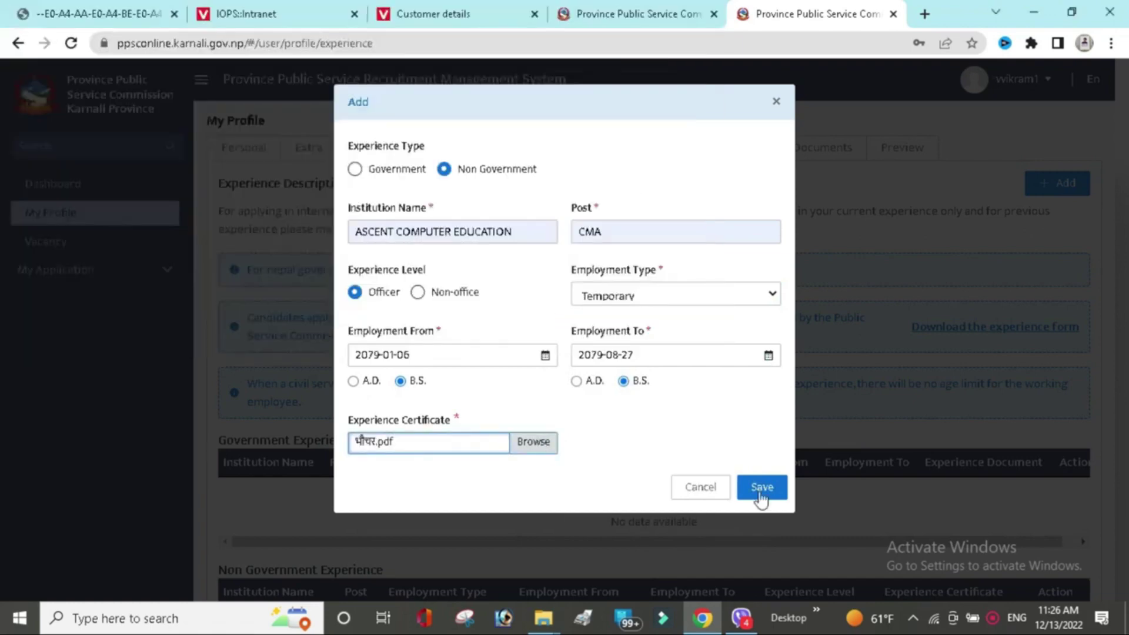
left_click(761, 495)
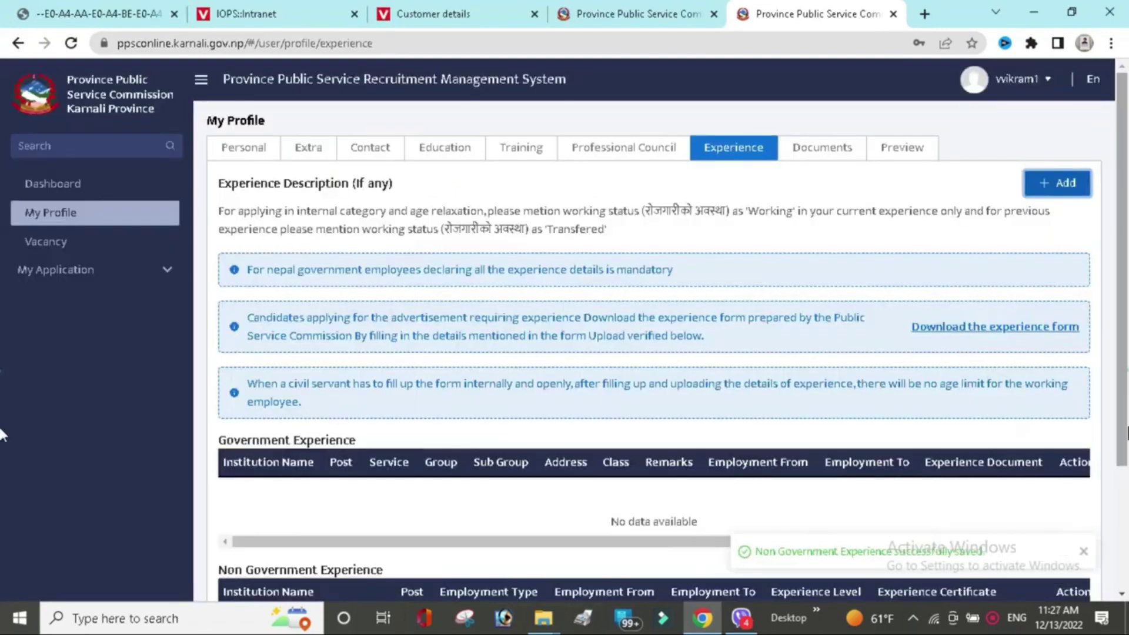
scroll(978, 448, "down", 3)
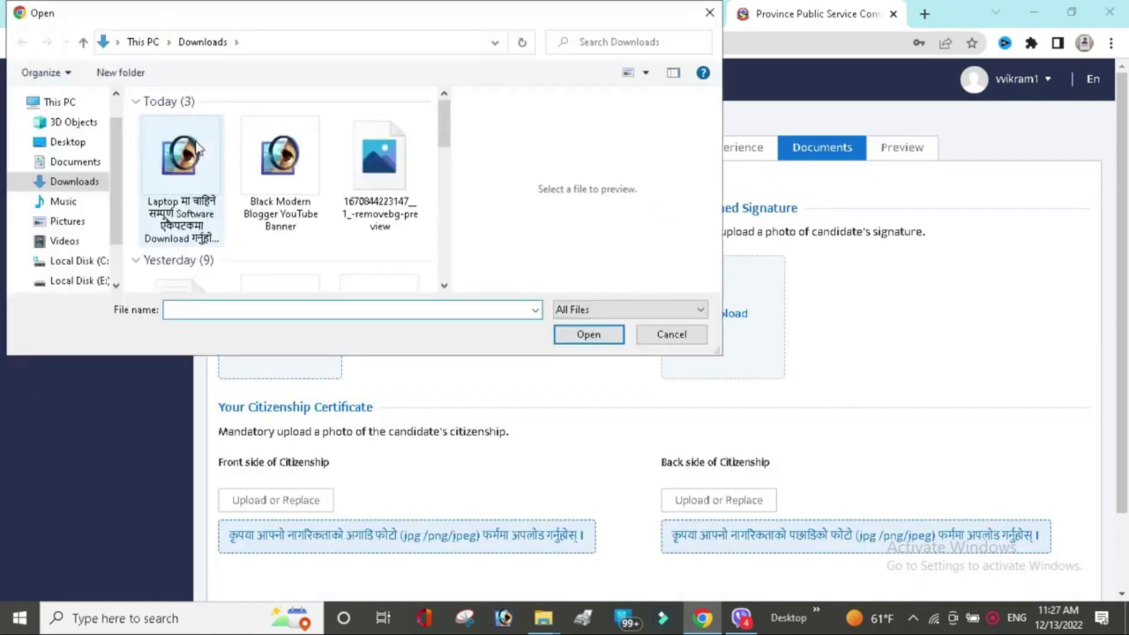
Upload the profile photo and the scanned signature image.
double_click(197, 147)
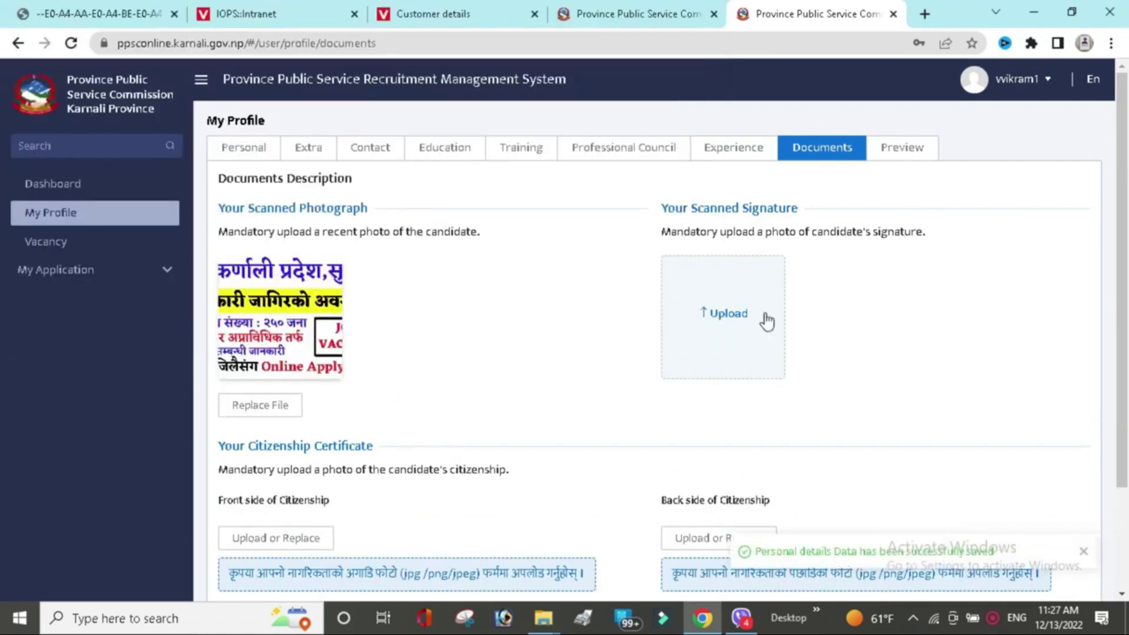
left_click(729, 317)
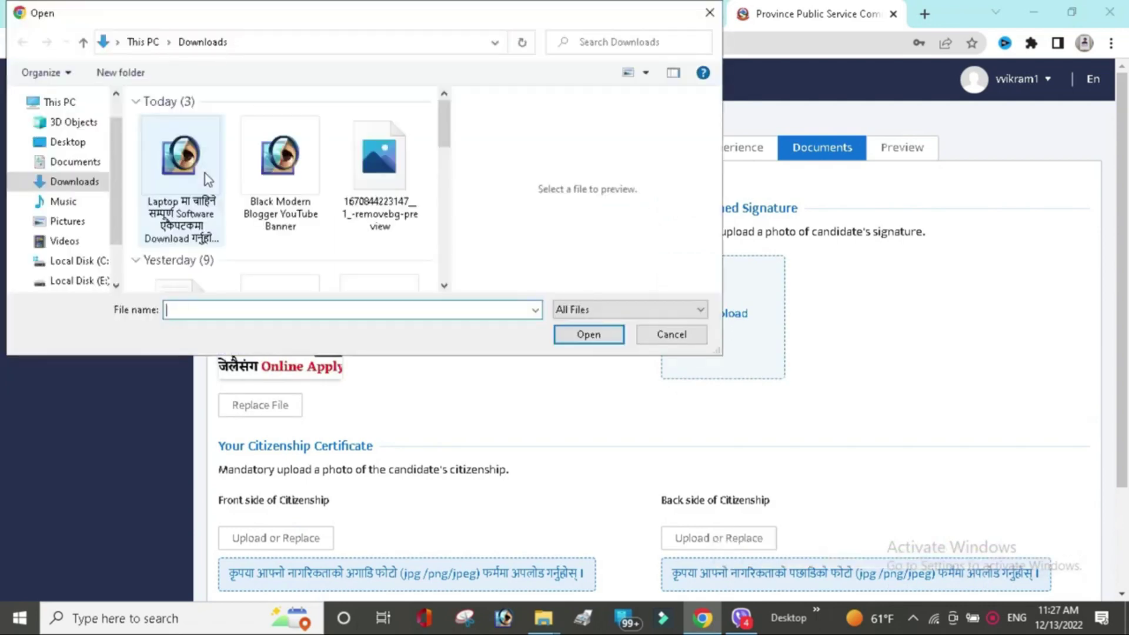
double_click(206, 178)
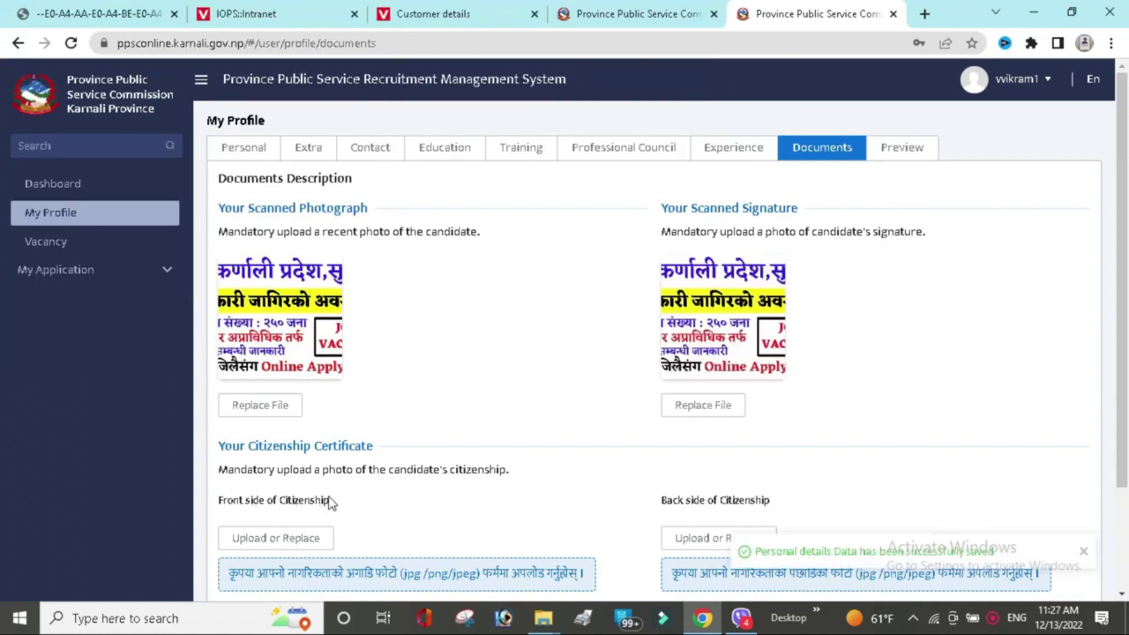
Upload the front-side and back-side citizenship images.
left_click(271, 540)
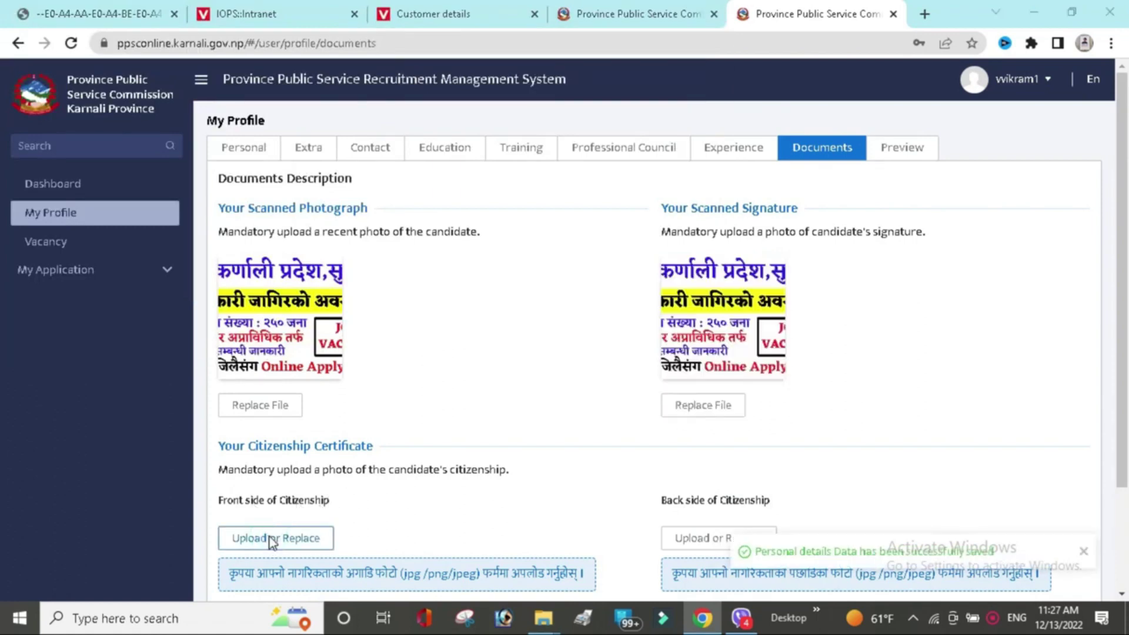
double_click(182, 156)
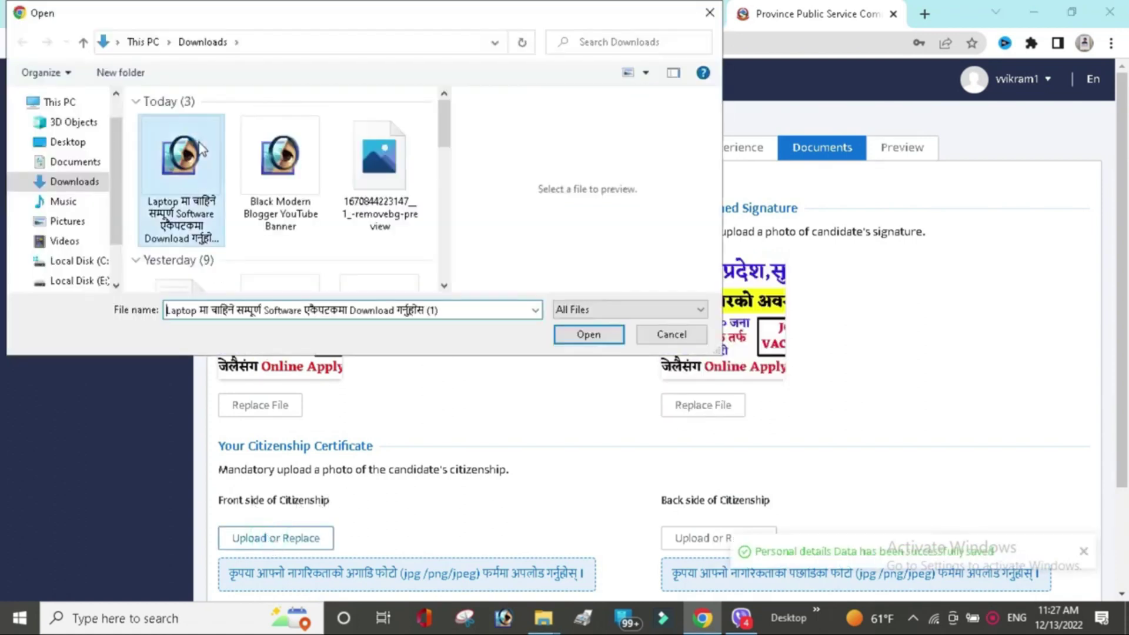
left_click(745, 547)
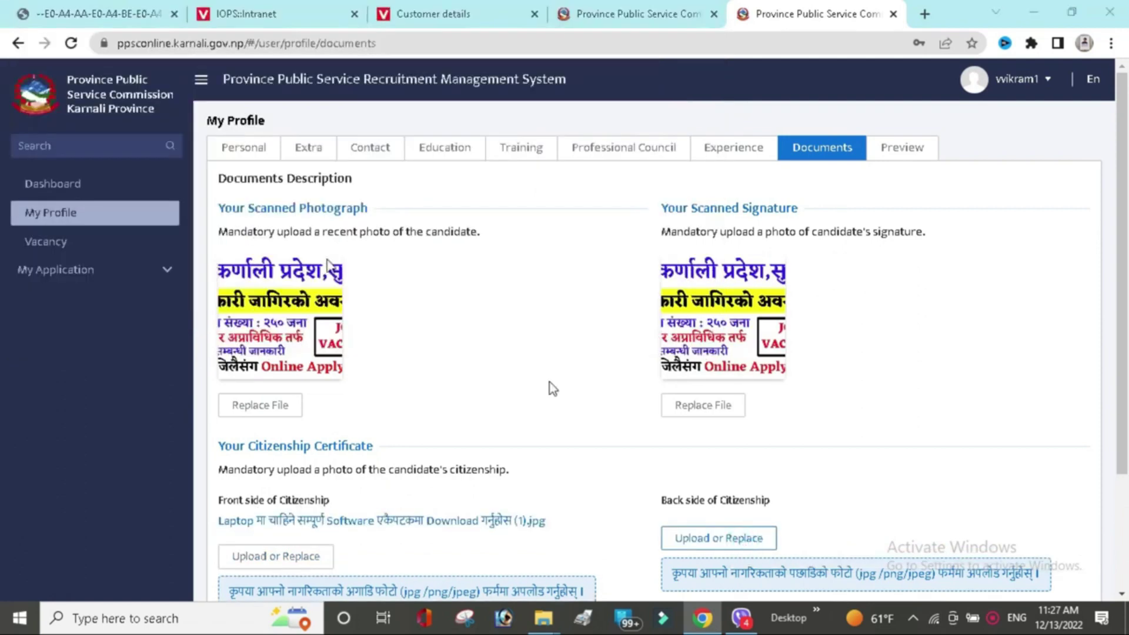
left_click(204, 150)
double_click(204, 151)
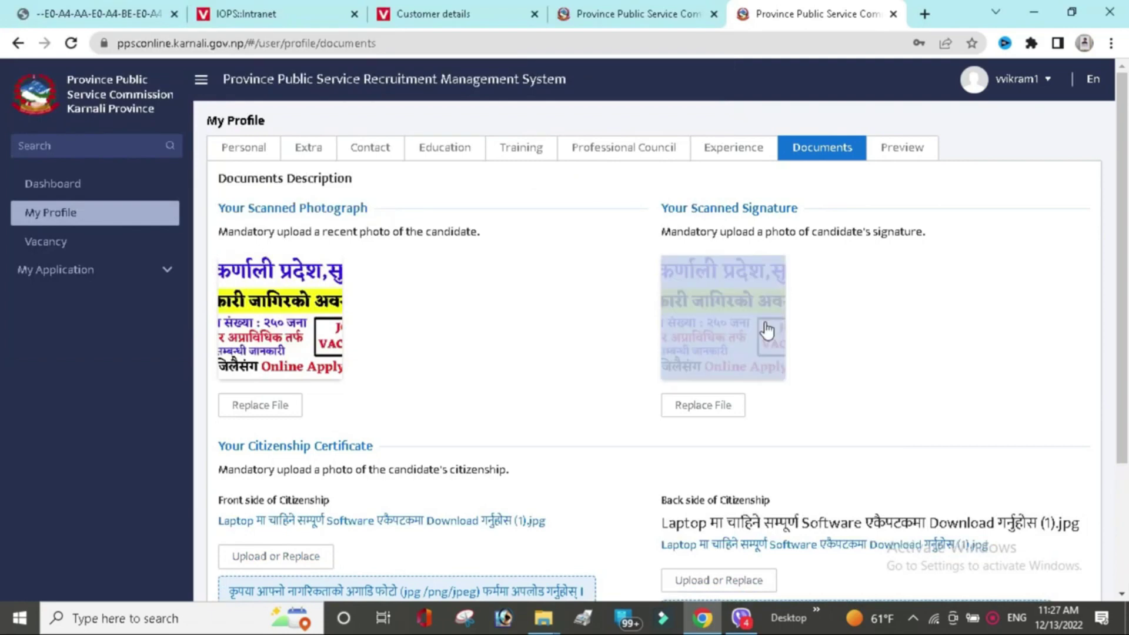
scroll(3, 391, "down", 1)
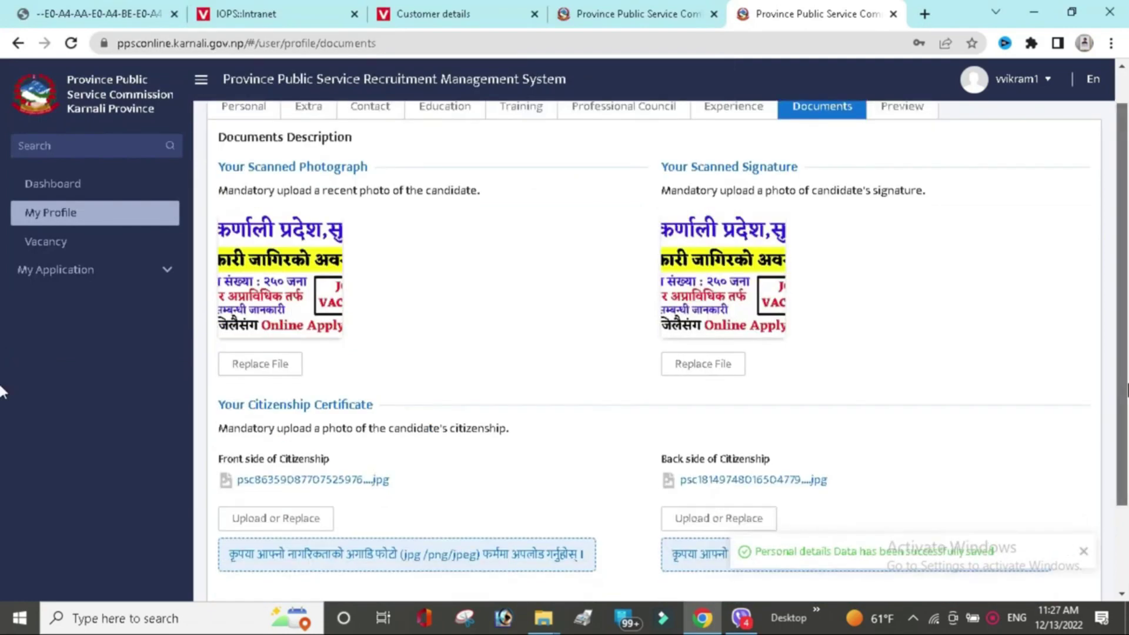
scroll(848, 345, "down", 2)
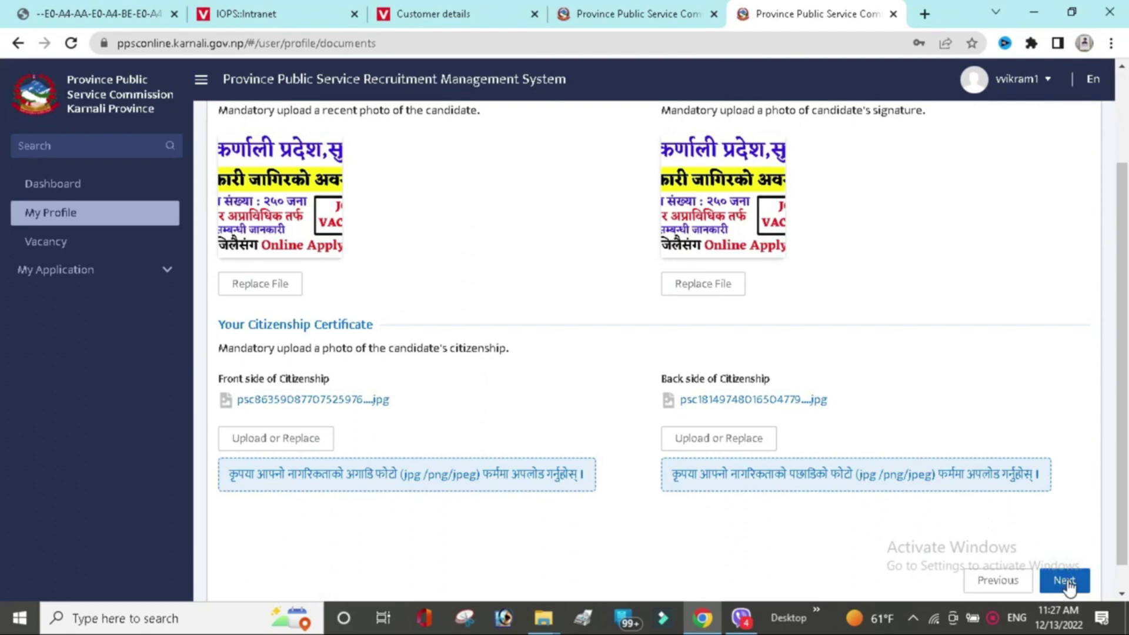
Continue to the profile Preview, scroll through it, and go to the Vacancy list.
left_click(1067, 581)
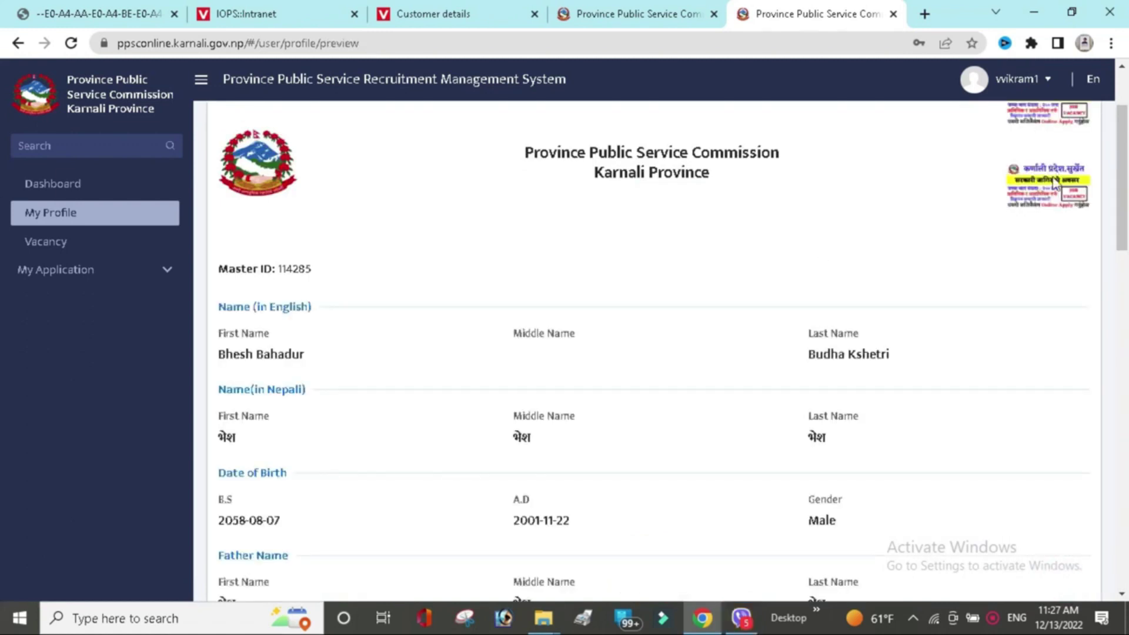
left_click_drag(1124, 206, 1125, 582)
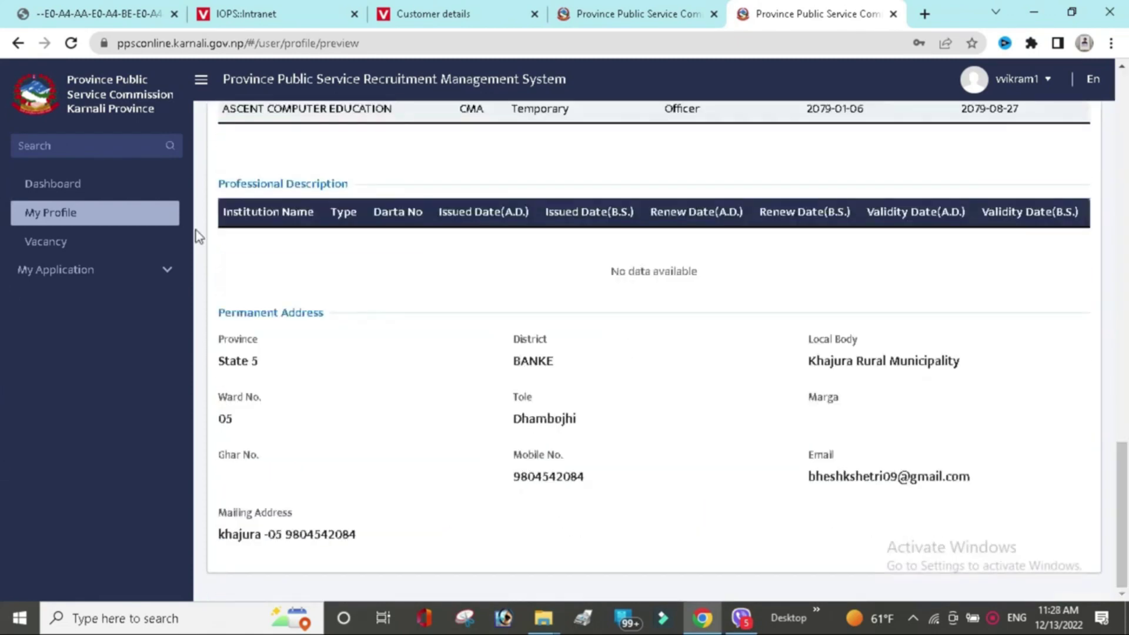
left_click(88, 249)
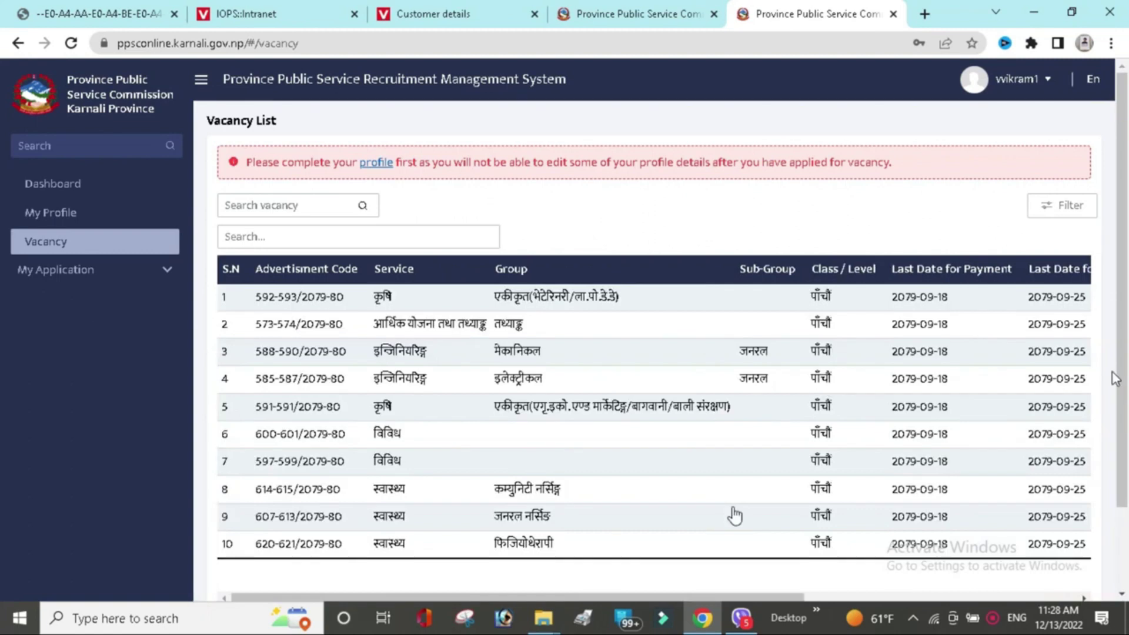
Scroll the Vacancy List and view the महिला विकास निरीक्षक (597-599/2079-80) details before returning.
scroll(795, 509, "down", 2)
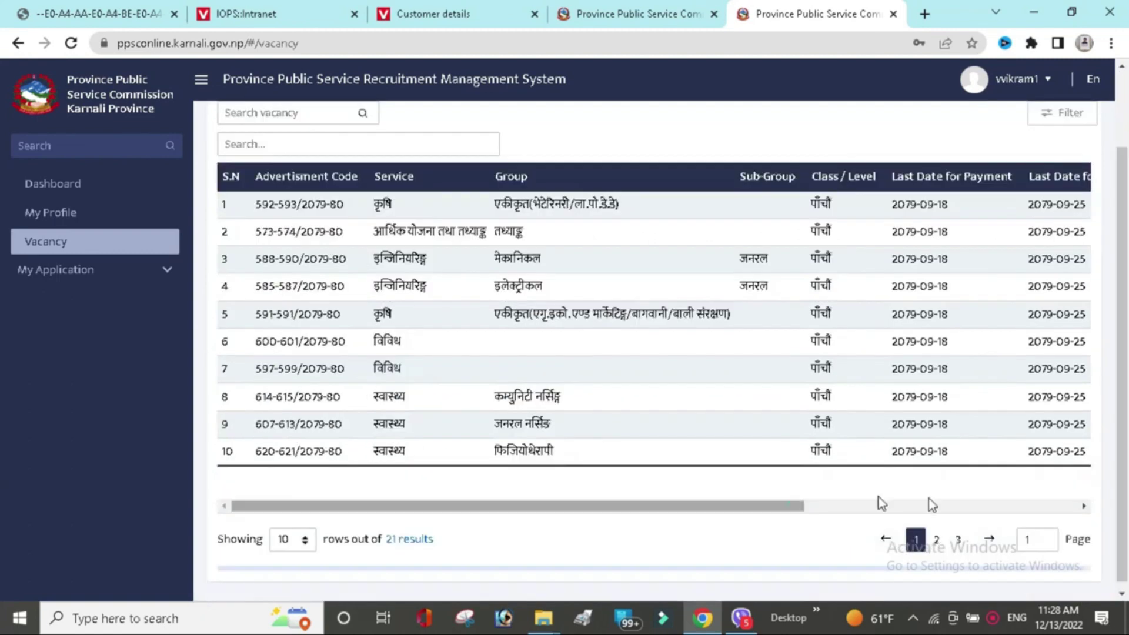
left_click_drag(882, 503, 932, 505)
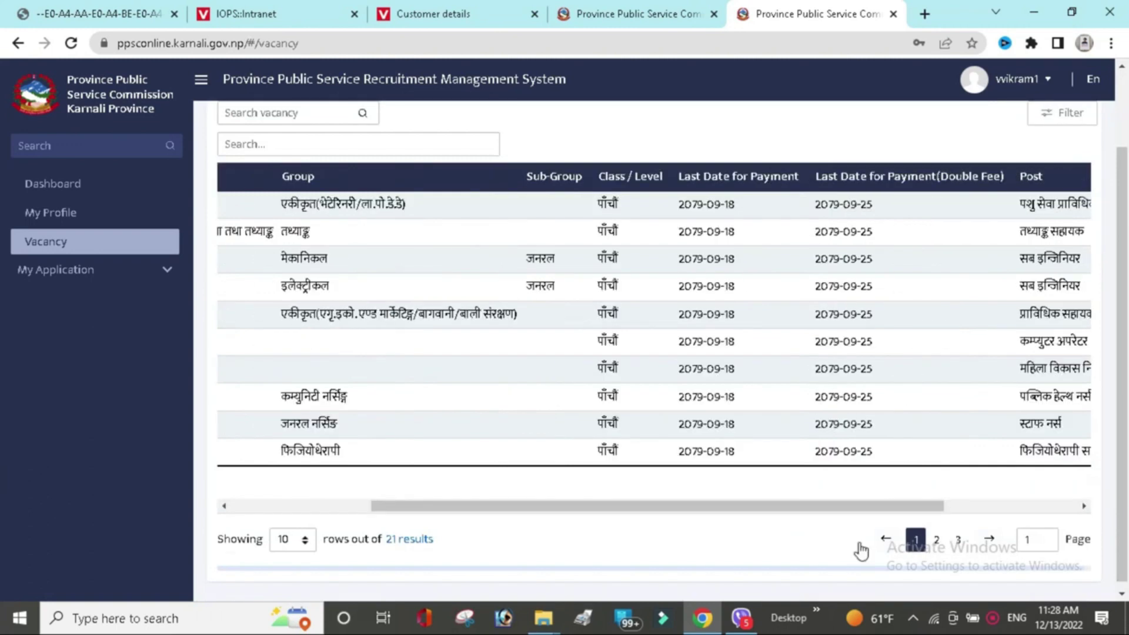
left_click_drag(861, 507, 517, 377)
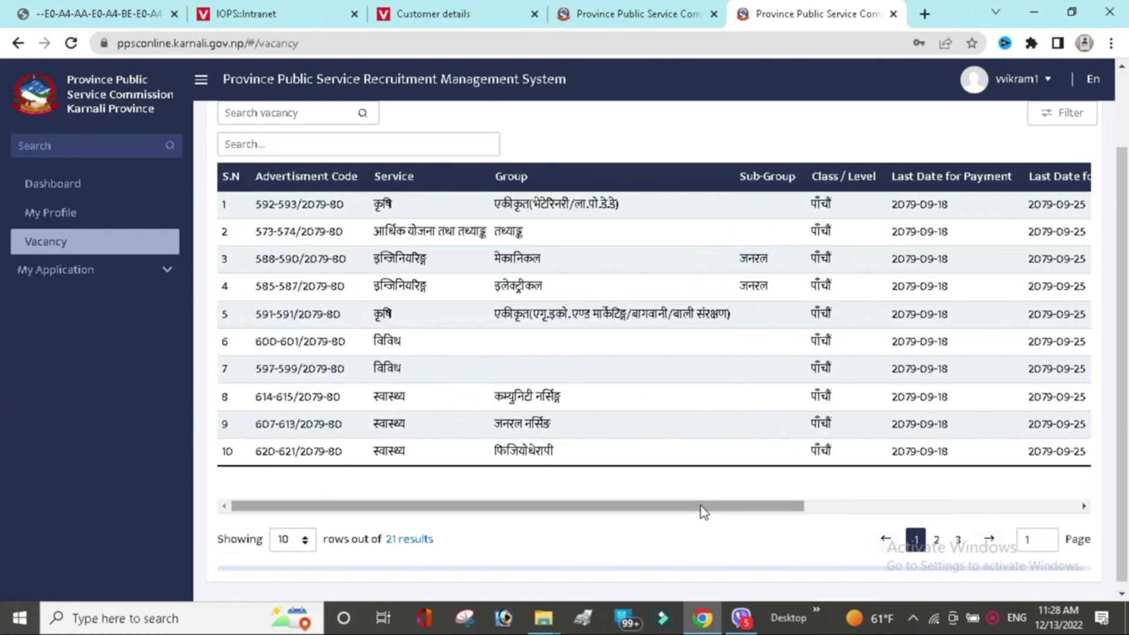
left_click(998, 505)
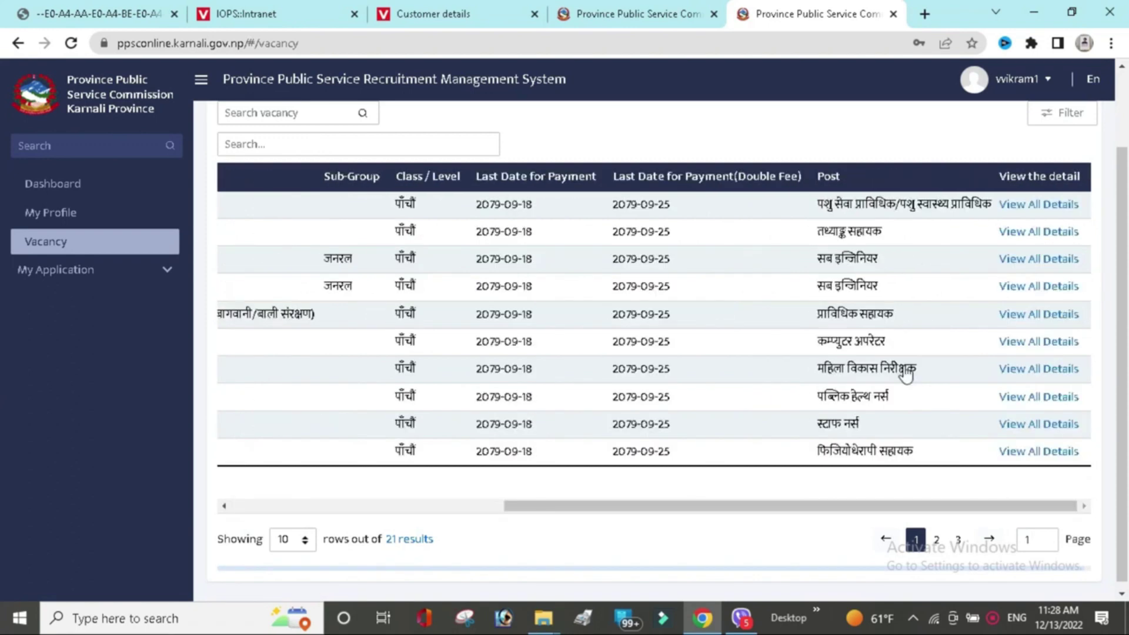
left_click(1033, 370)
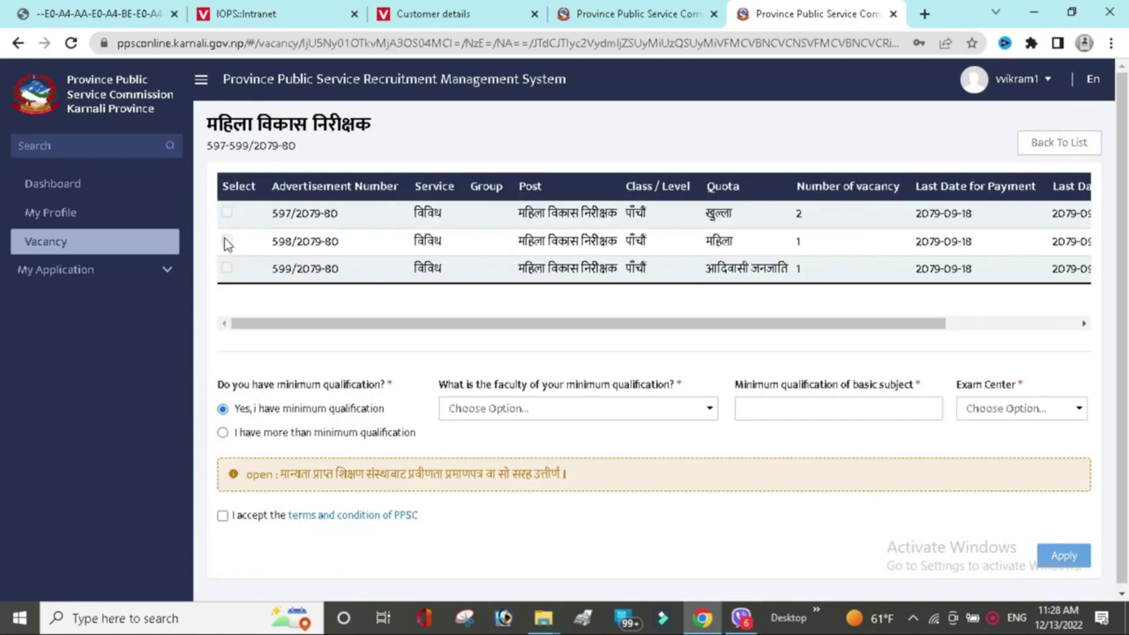
mouse_move(227, 244)
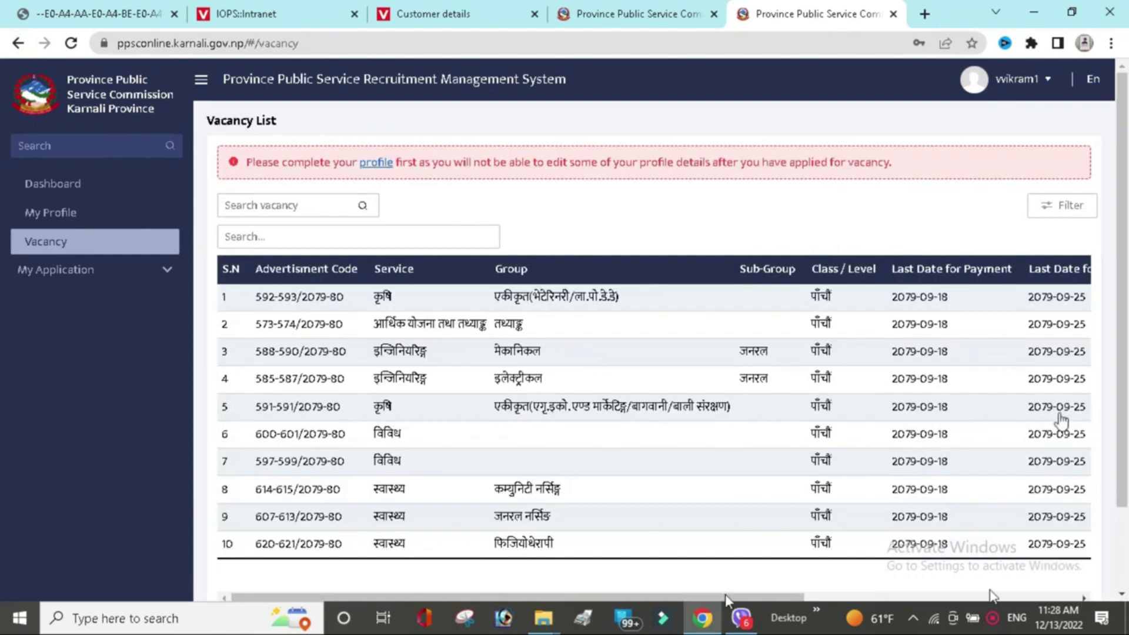
scroll(1061, 353, "right", 5)
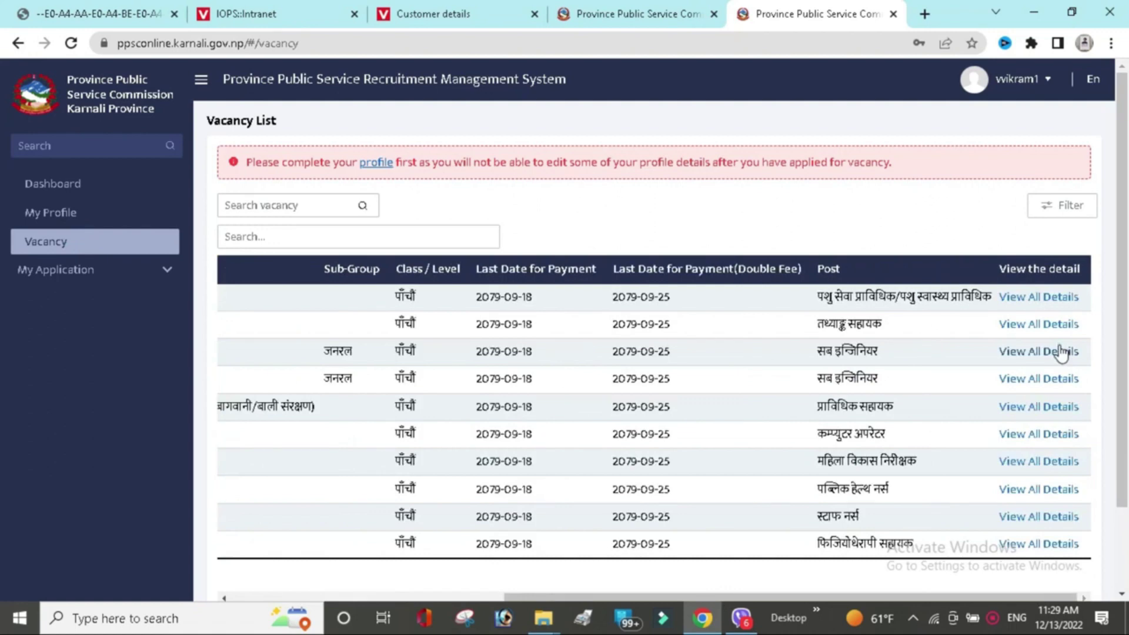
Open सब इन्जिनियर, tick 588/2079-80, declare more than minimum, faculty व्यवस्थापन संकाय.
left_click(1065, 353)
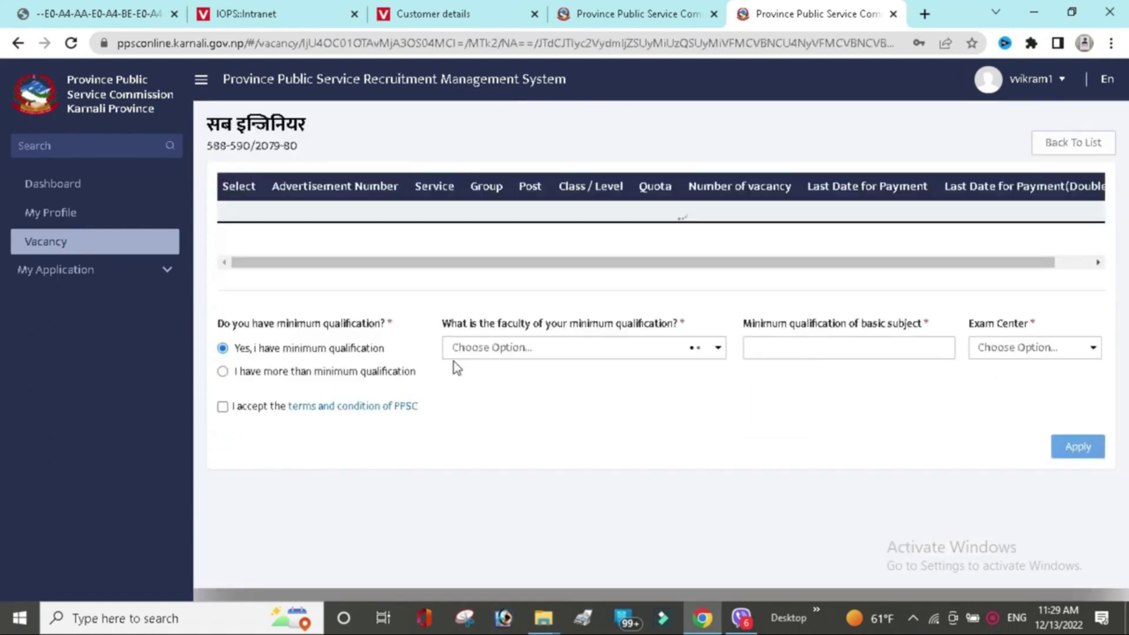
left_click(227, 212)
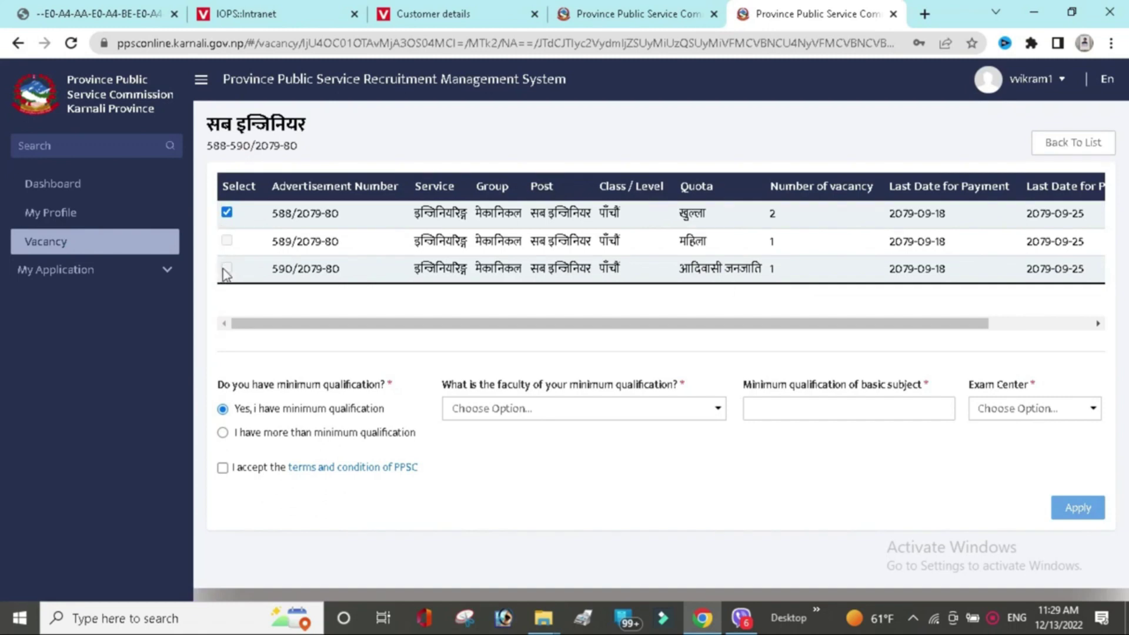
left_click(223, 434)
left_click(581, 412)
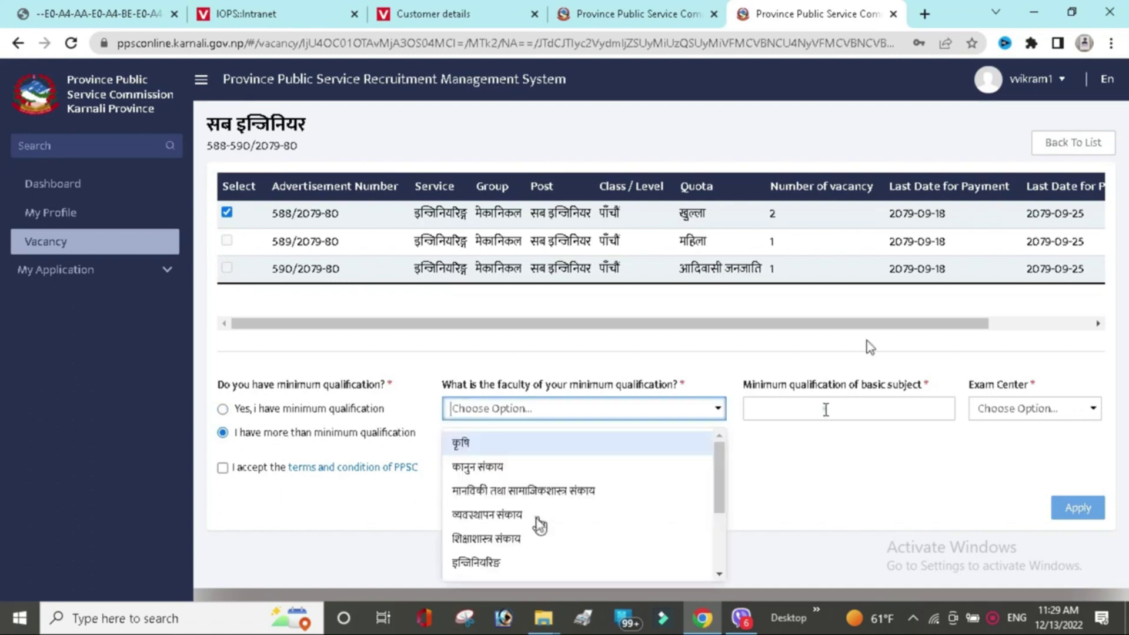
left_click(538, 518)
Set subject 10+2, English and exam centre प्रदेश लोक सेवा आयोग, कर्णाली प्रदेश, then apply.
left_click(826, 408)
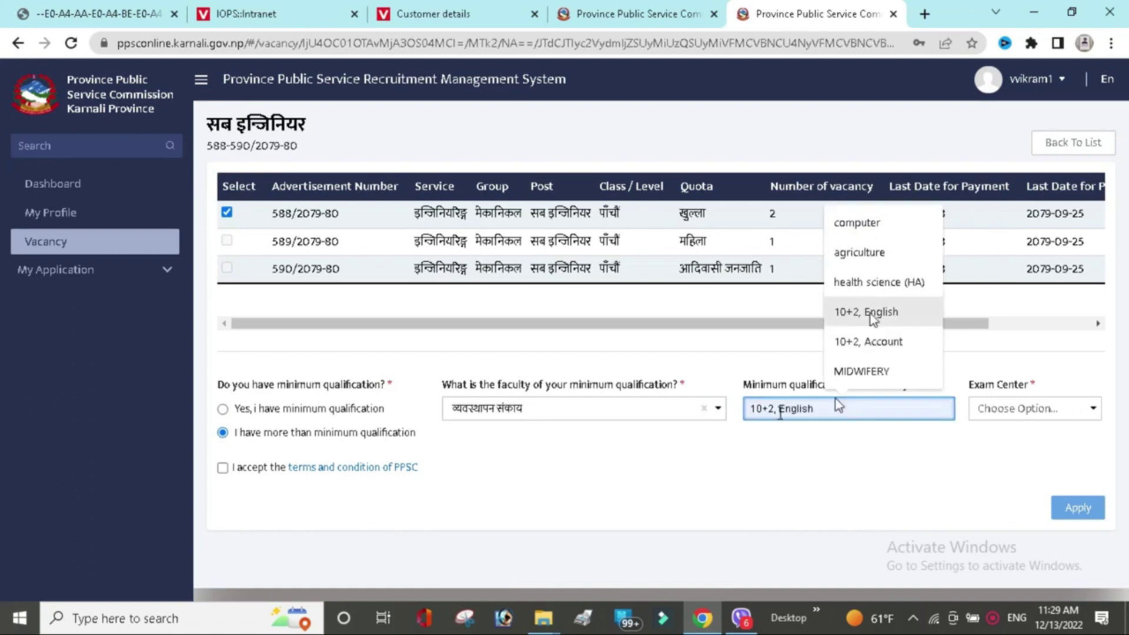
left_click(872, 318)
left_click_drag(774, 408, 740, 416)
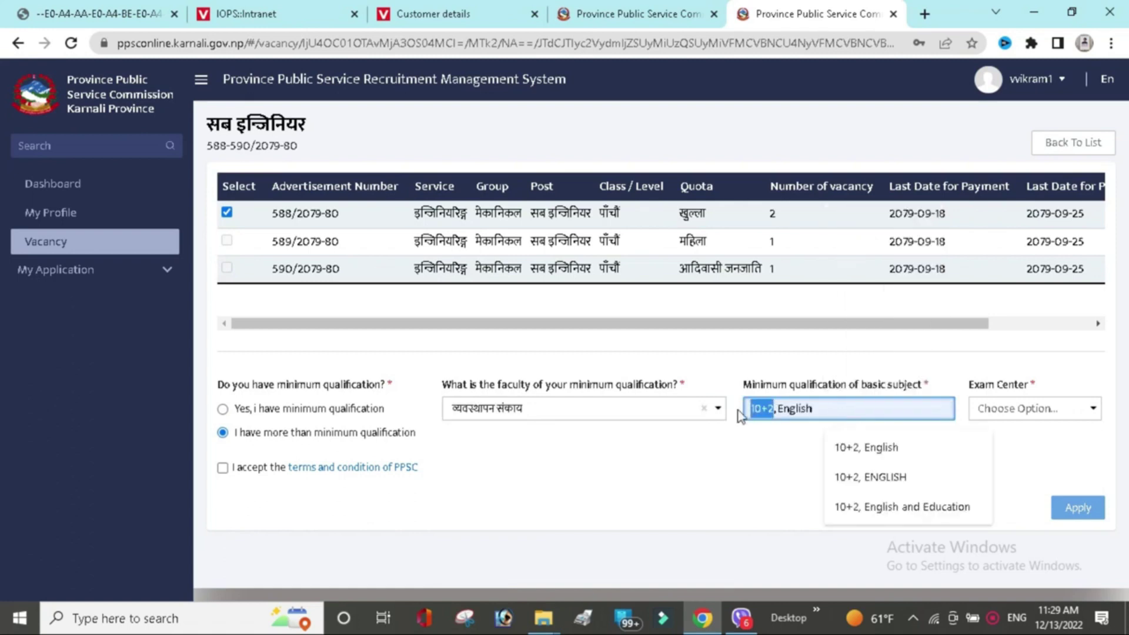
left_click(781, 448)
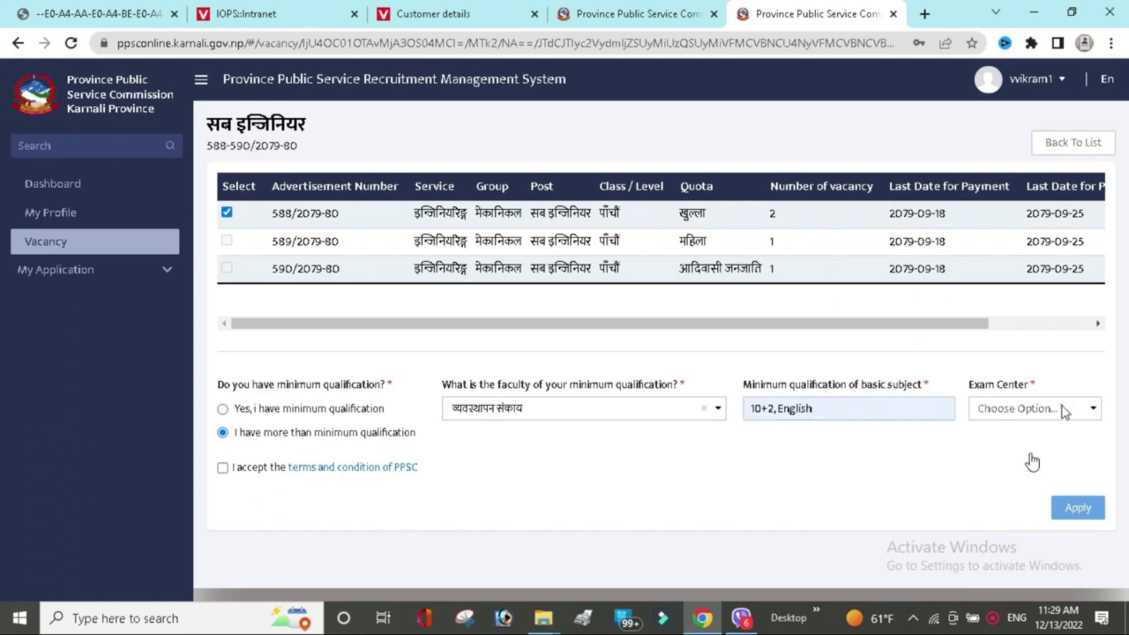
left_click(1065, 410)
left_click(1034, 461)
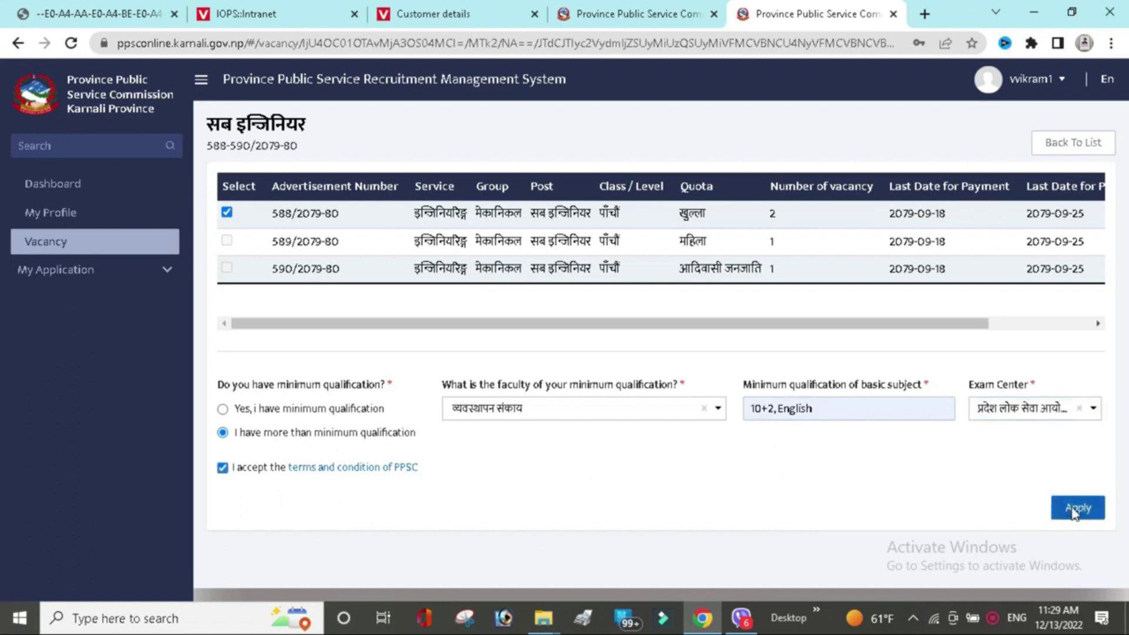
left_click(1071, 510)
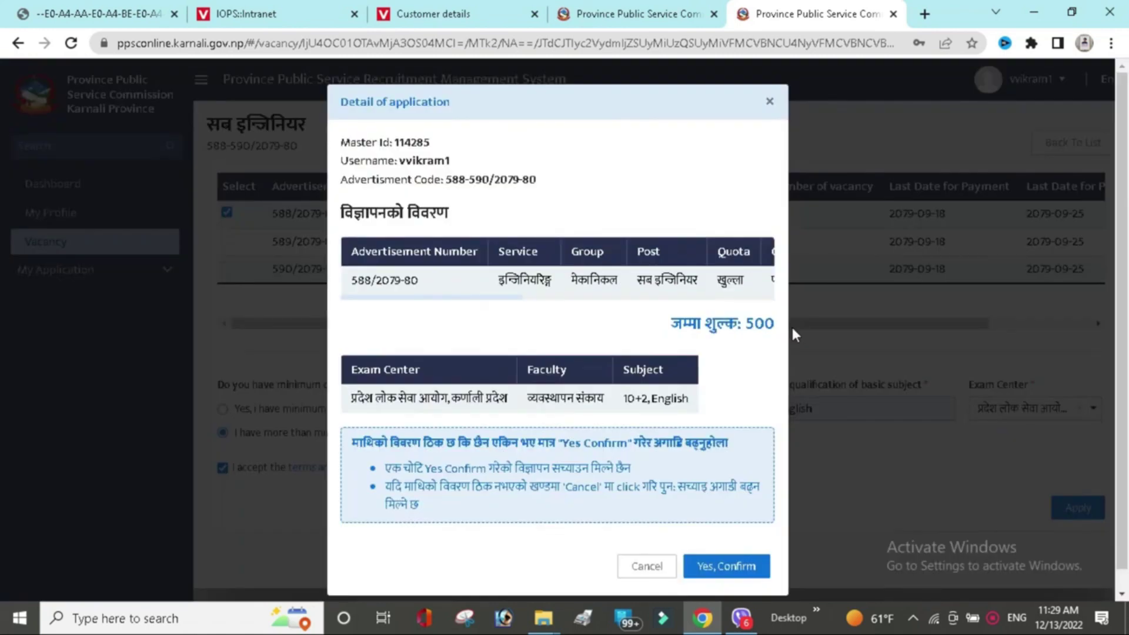
Confirm the सब इन्जिनियर 588/2079-80 application and acknowledge the success notice.
left_click(748, 568)
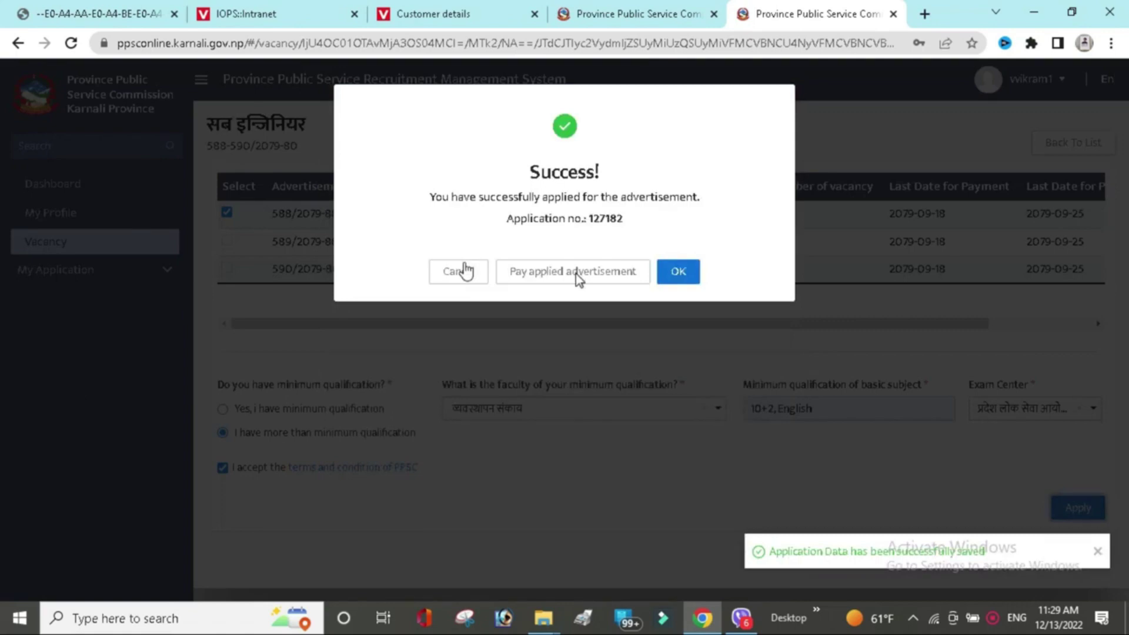
left_click(576, 273)
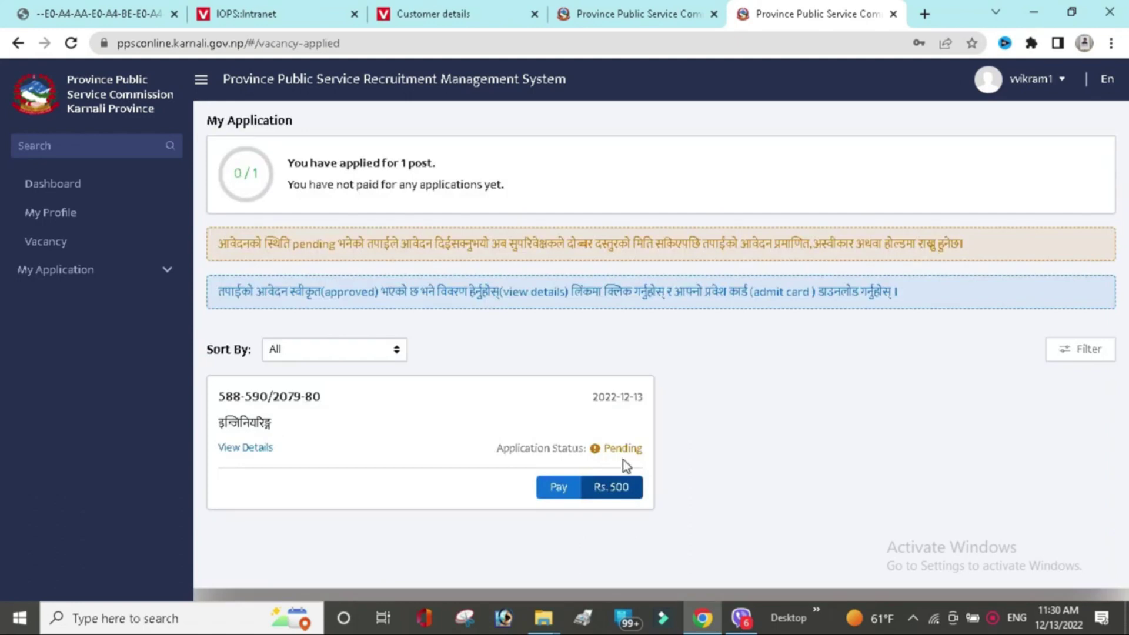
Try paying the Rs. 500 fee online via राष्ट्रिय वाणिज्य बैंक and reload the failed page.
left_click(558, 490)
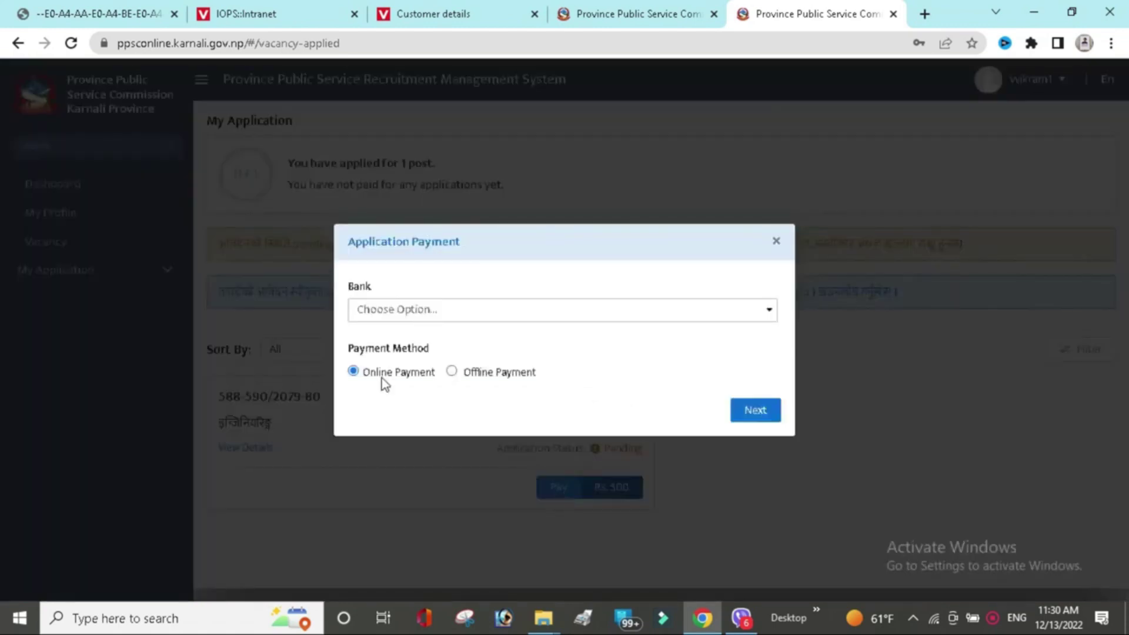
left_click(470, 313)
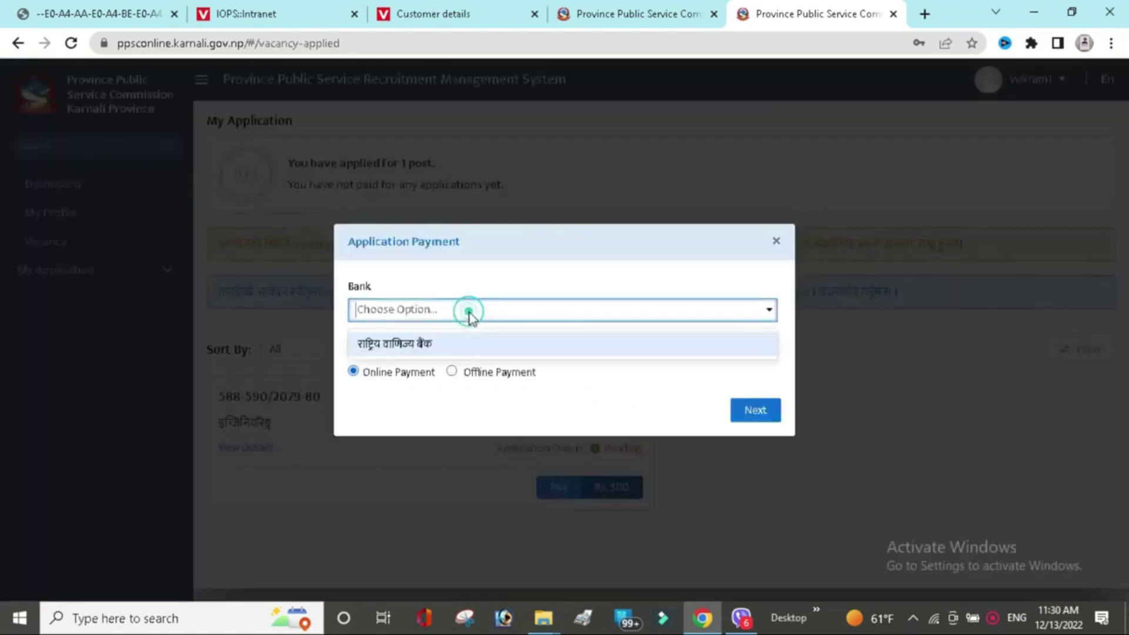
left_click(476, 344)
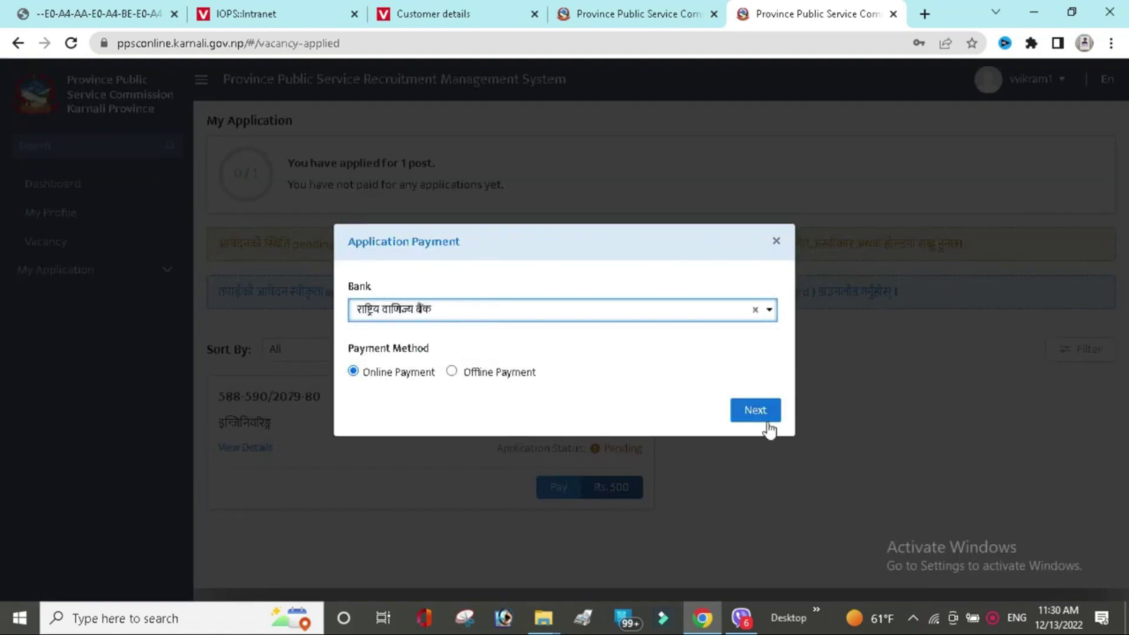
left_click(757, 415)
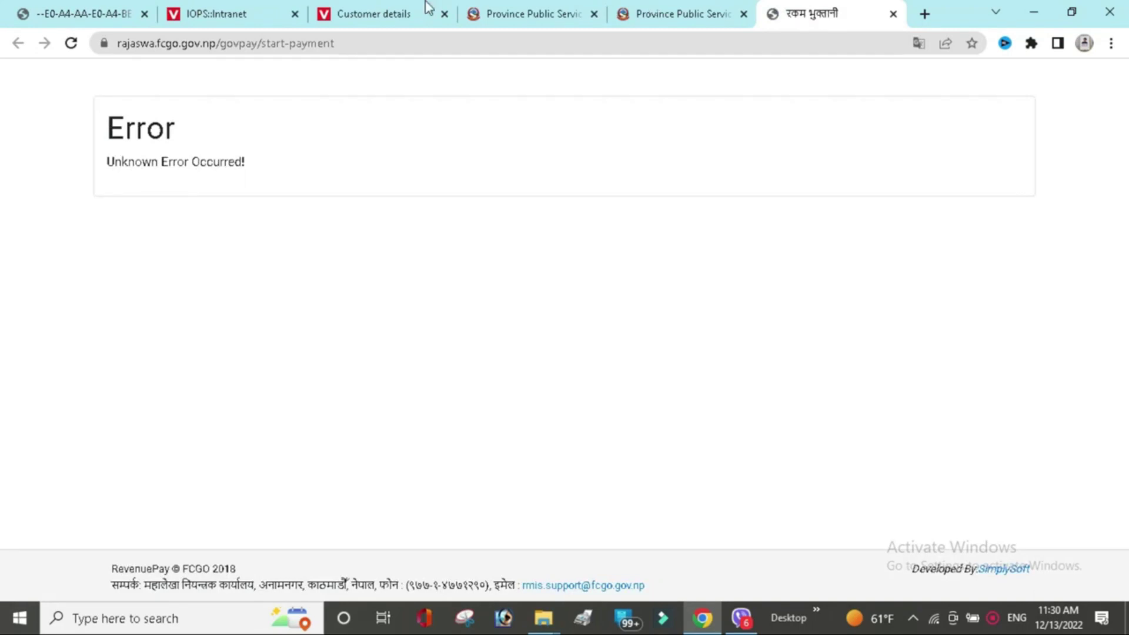
left_click(71, 44)
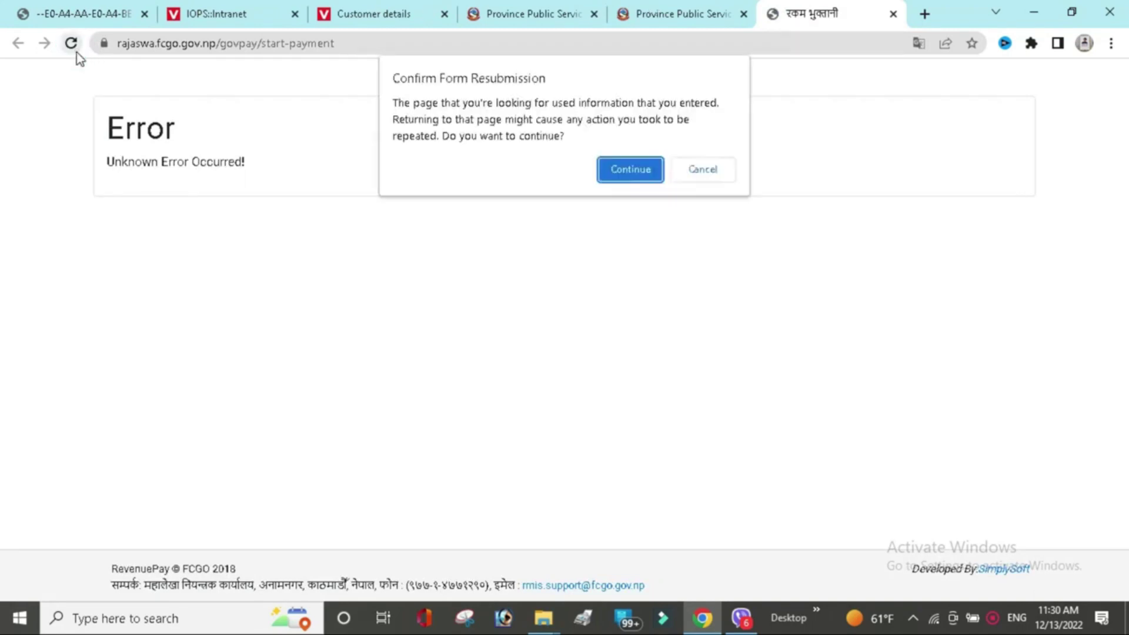
left_click(646, 170)
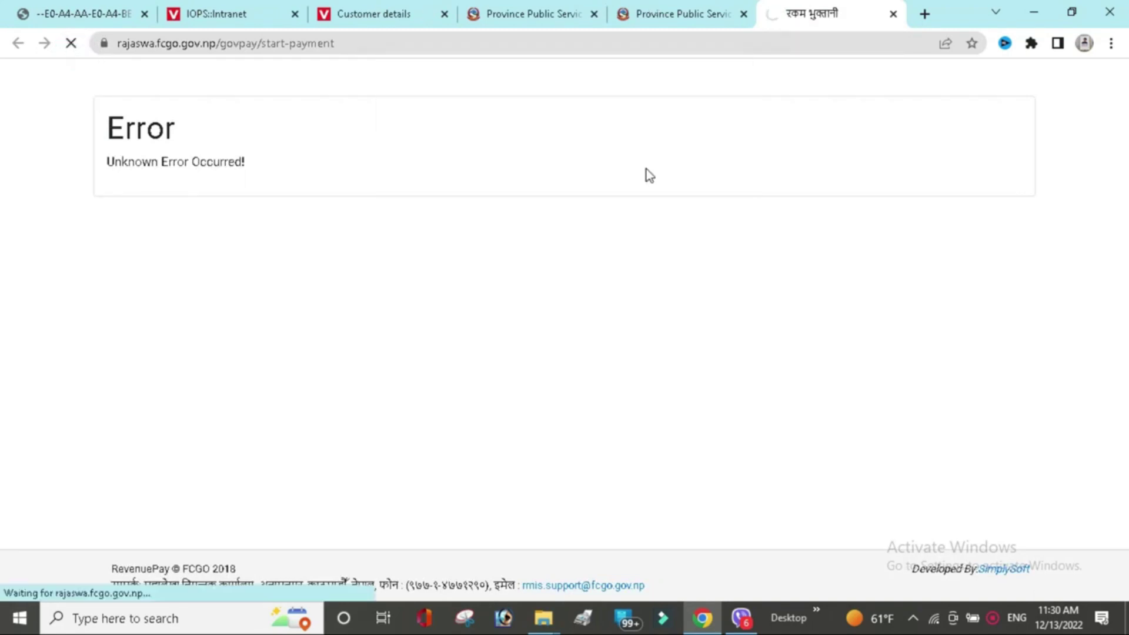
left_click(676, 12)
Retry the राष्ट्रिय वाणिज्य बैंक online payment, then close the failing payment tab.
left_click(548, 489)
left_click(630, 309)
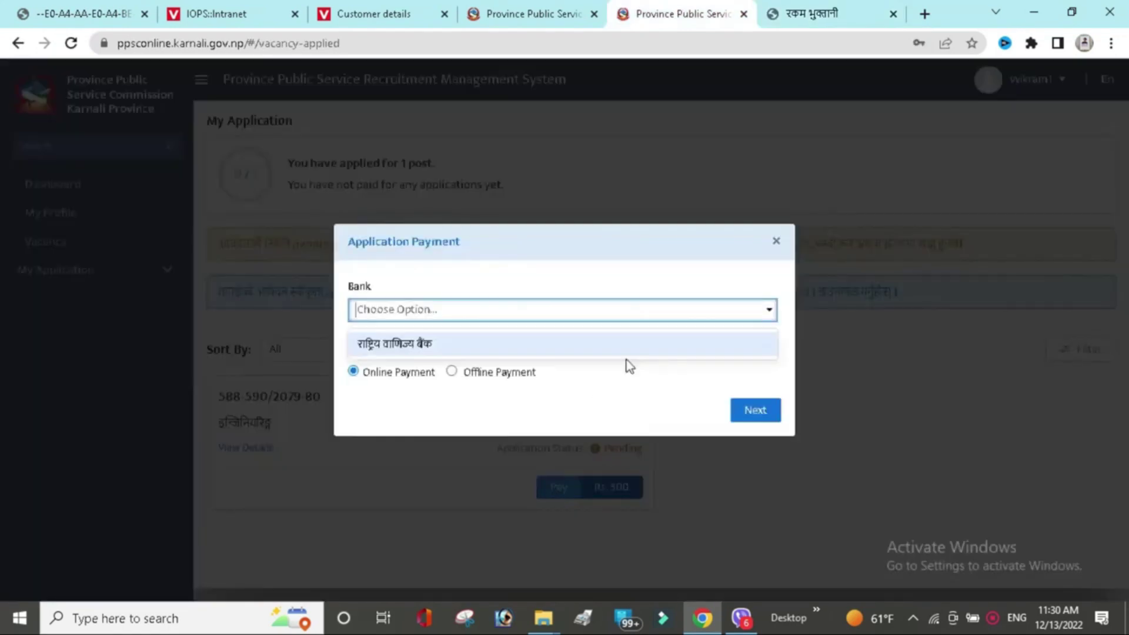
left_click(619, 348)
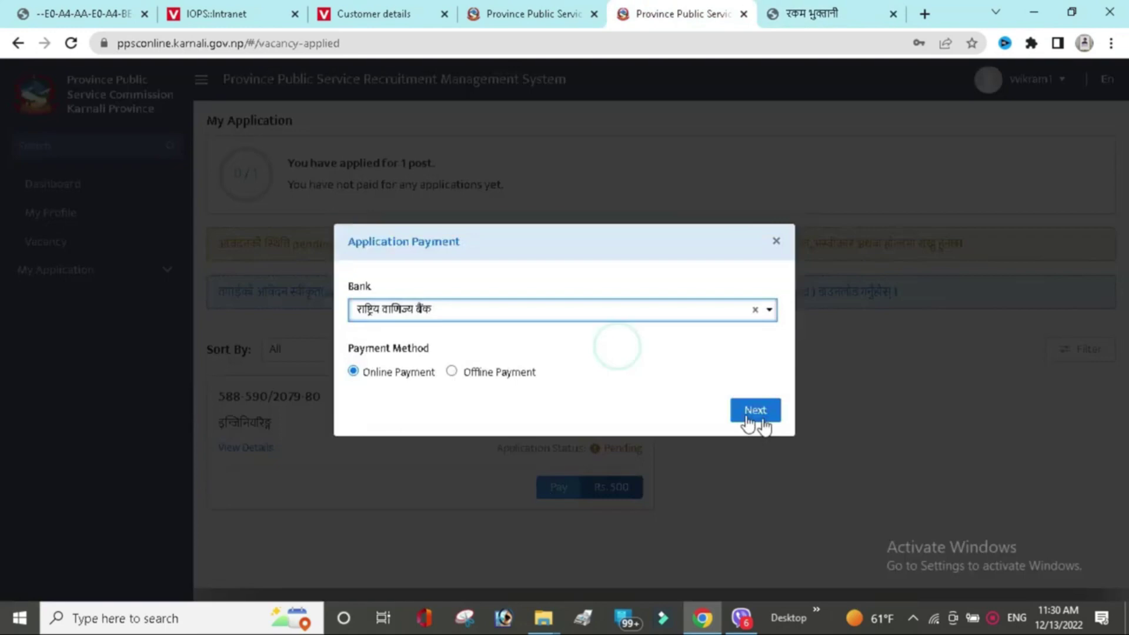
left_click(759, 419)
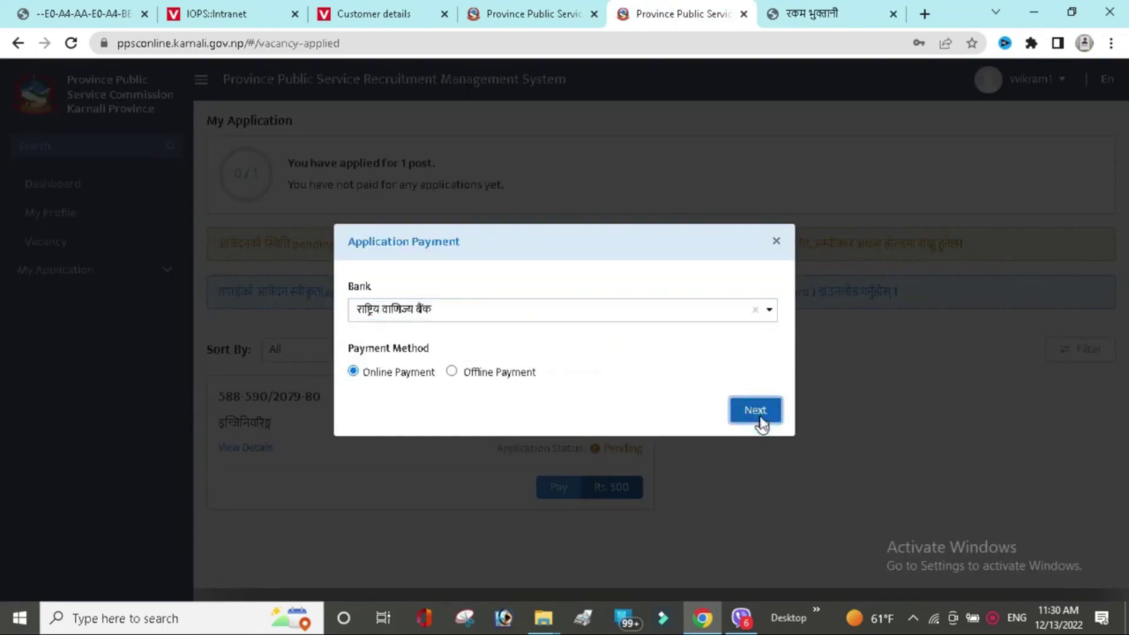
left_click(759, 421)
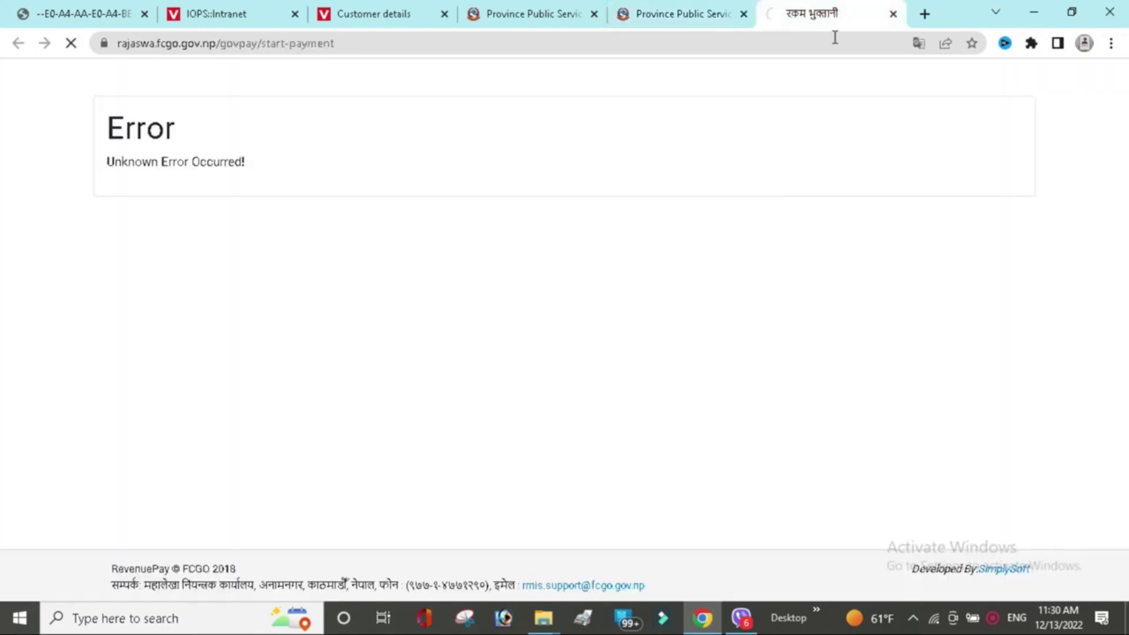
left_click(894, 14)
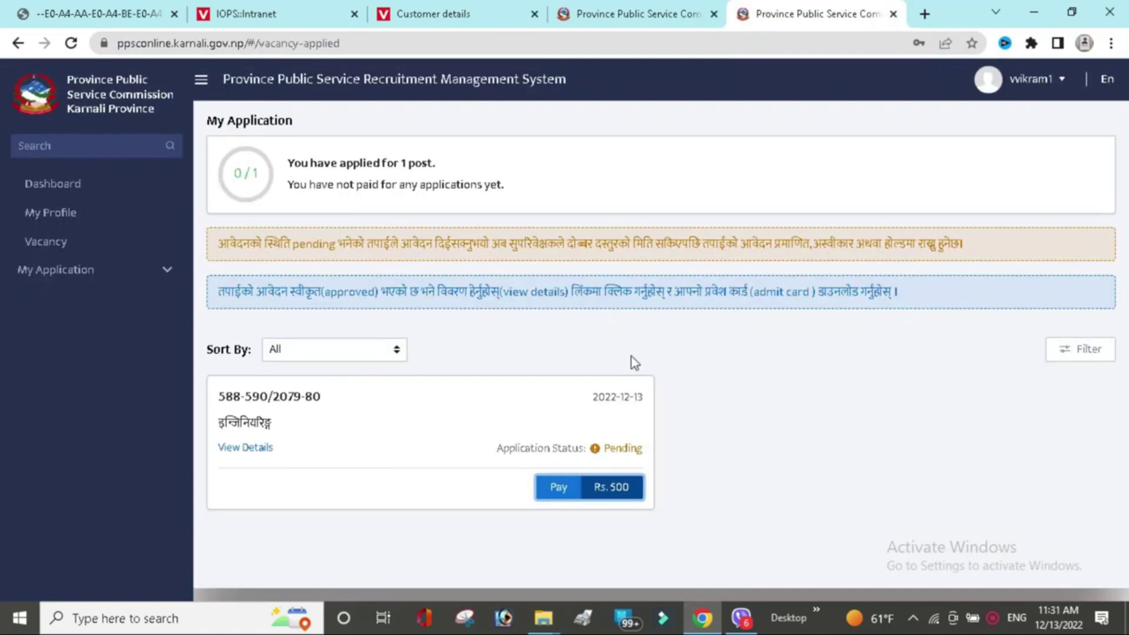
Choose Offline Payment with राष्ट्रिय वाणिज्य बैंक and generate the application fee voucher PDF.
left_click(553, 489)
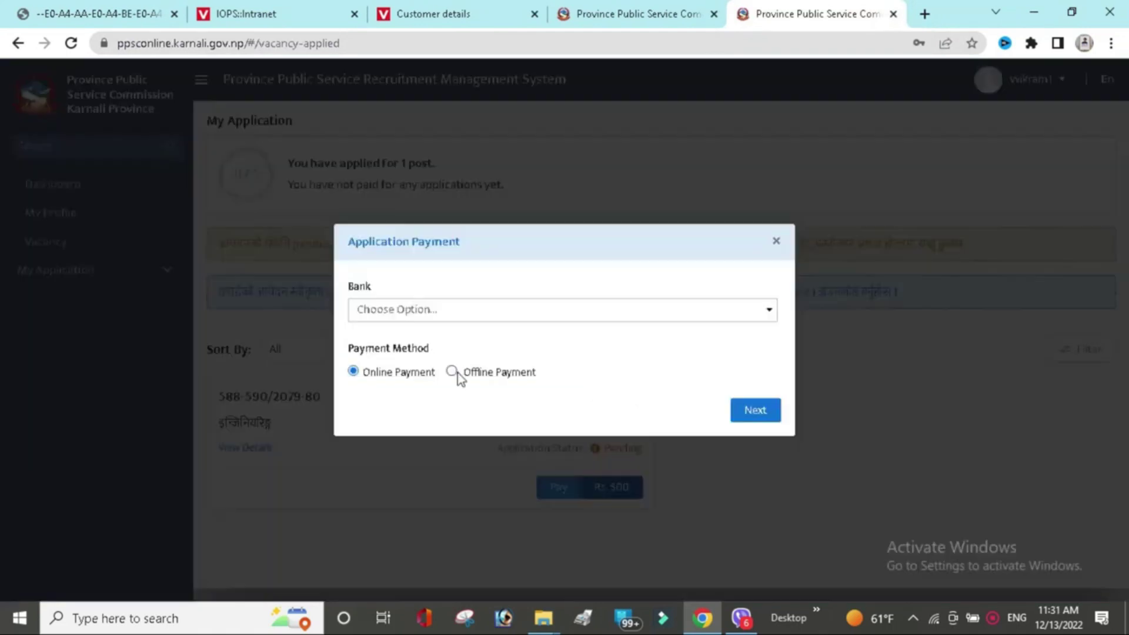
left_click(457, 373)
left_click(647, 308)
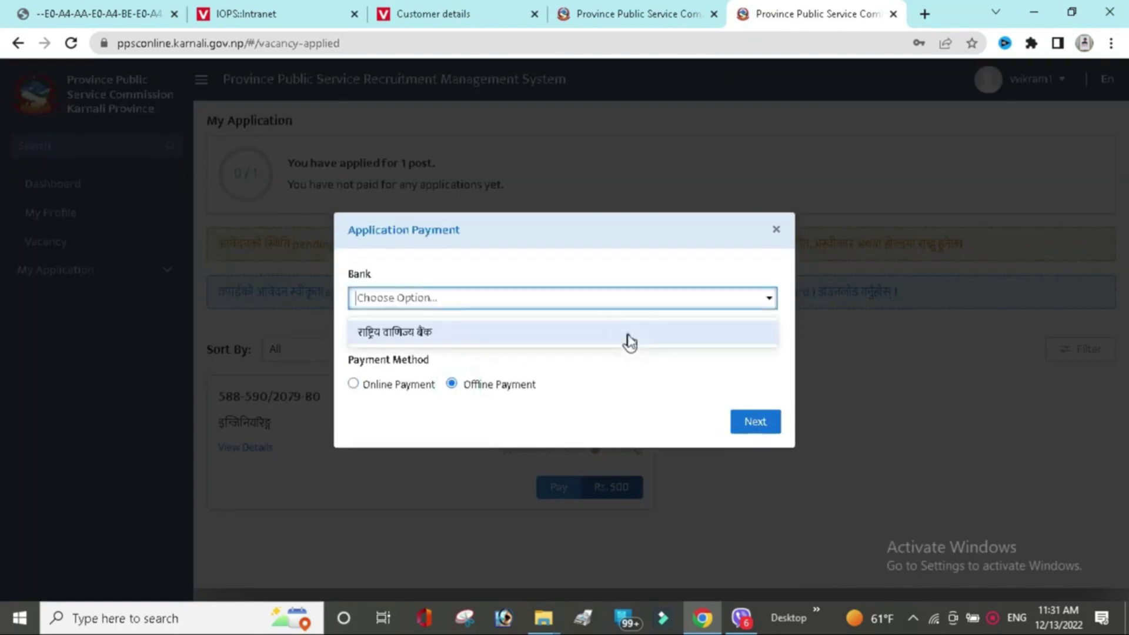
left_click(627, 330)
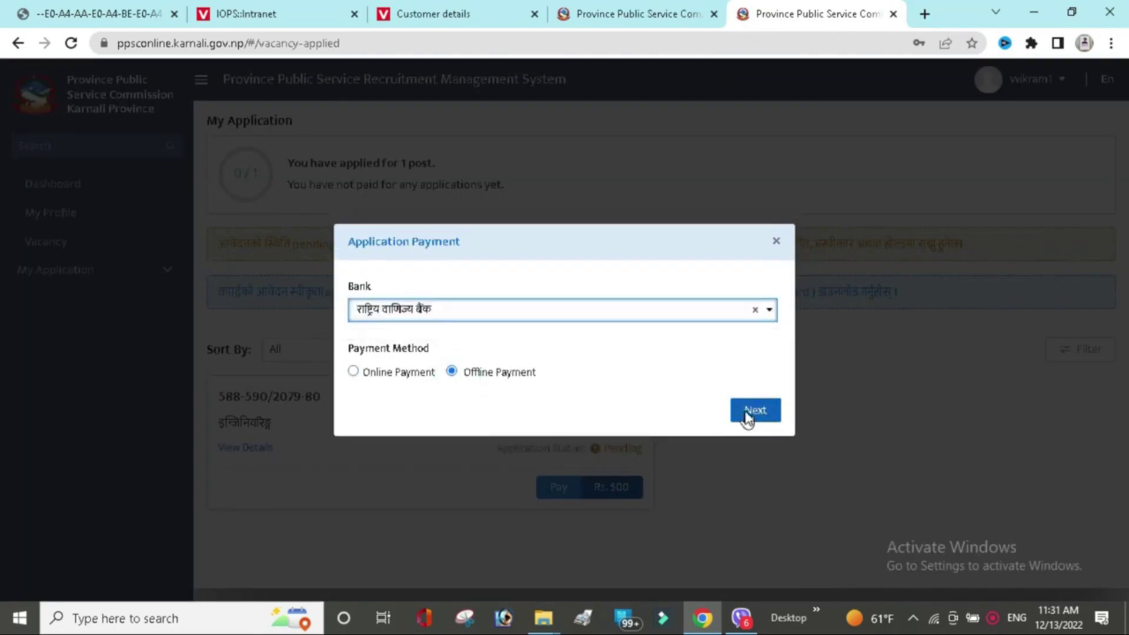
left_click(753, 412)
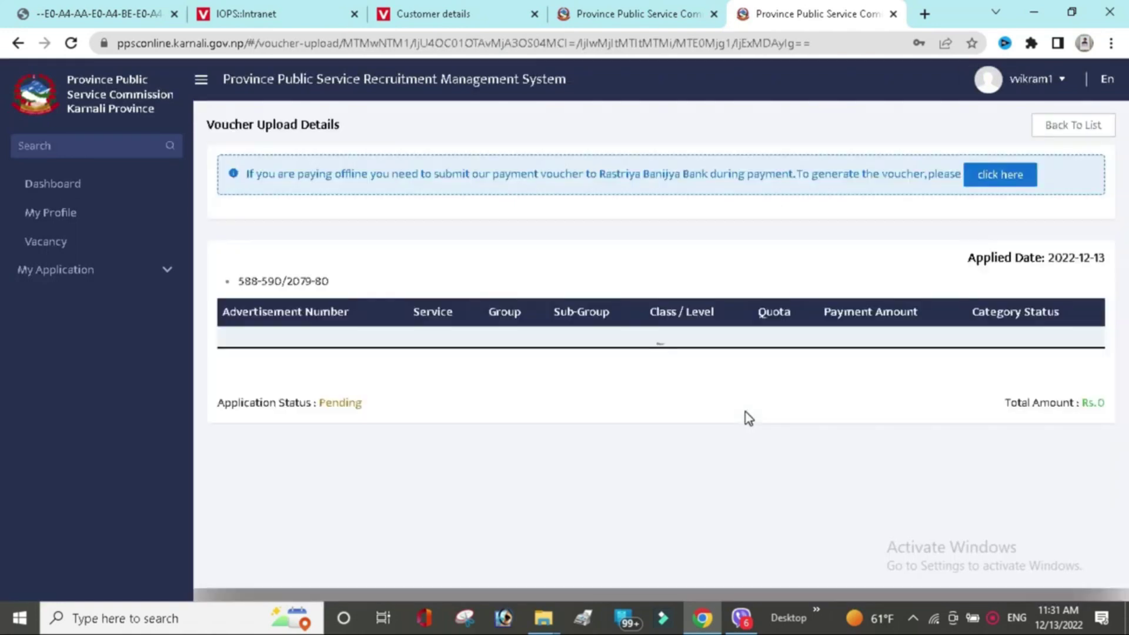
left_click(1011, 180)
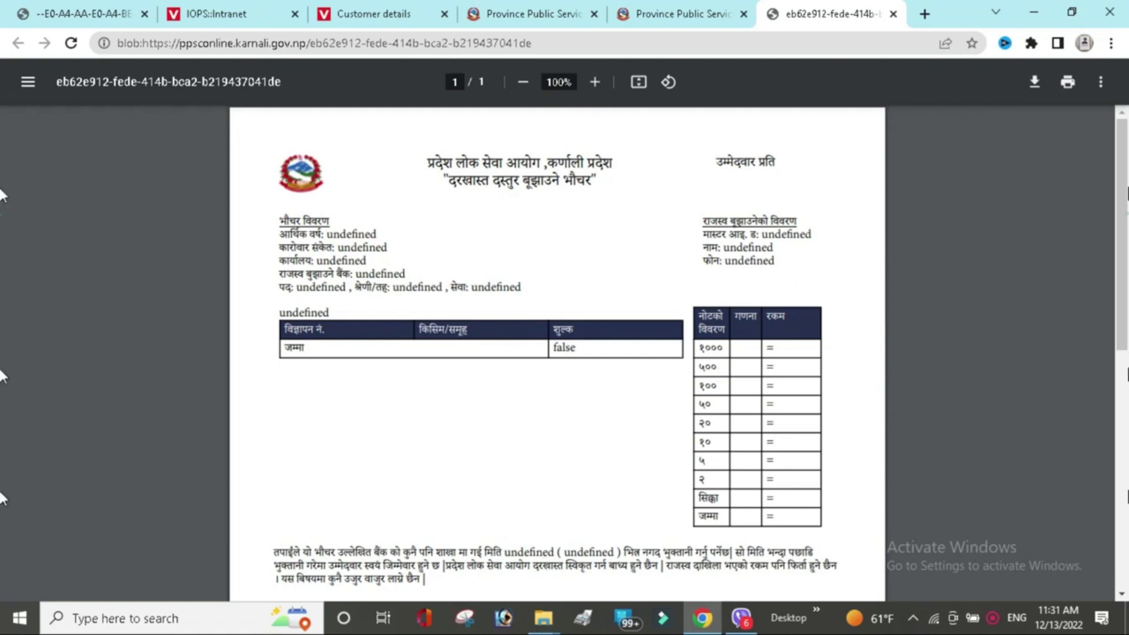
Review the voucher PDF's copies, then return to Voucher Upload Details and expand My Application.
scroll(3, 494, "down", 5)
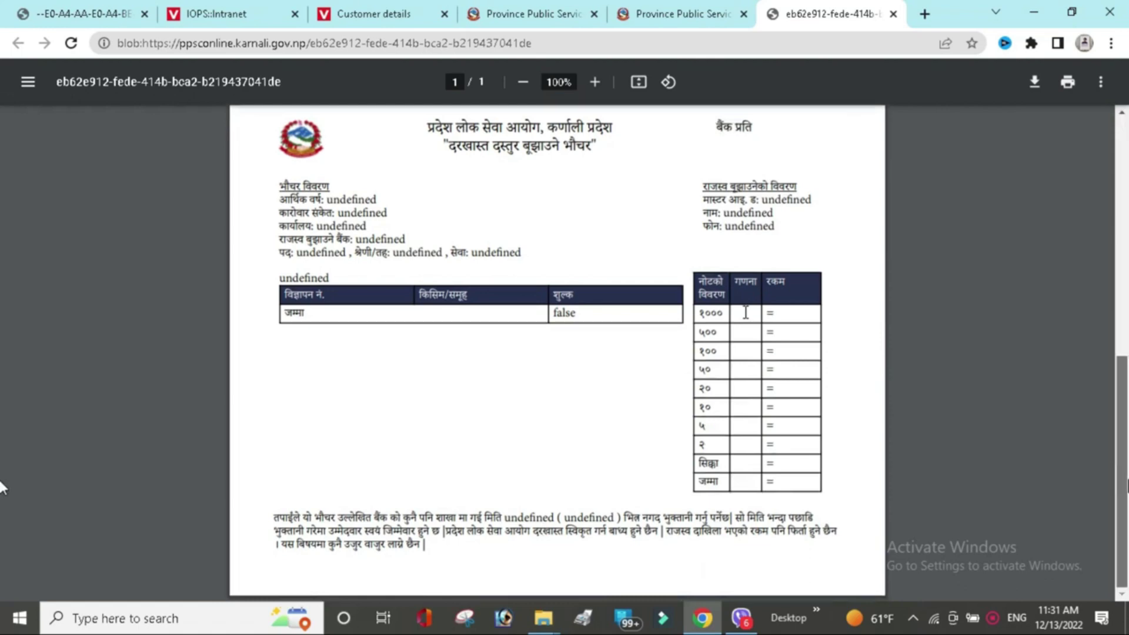
scroll(854, 261, "up", 5)
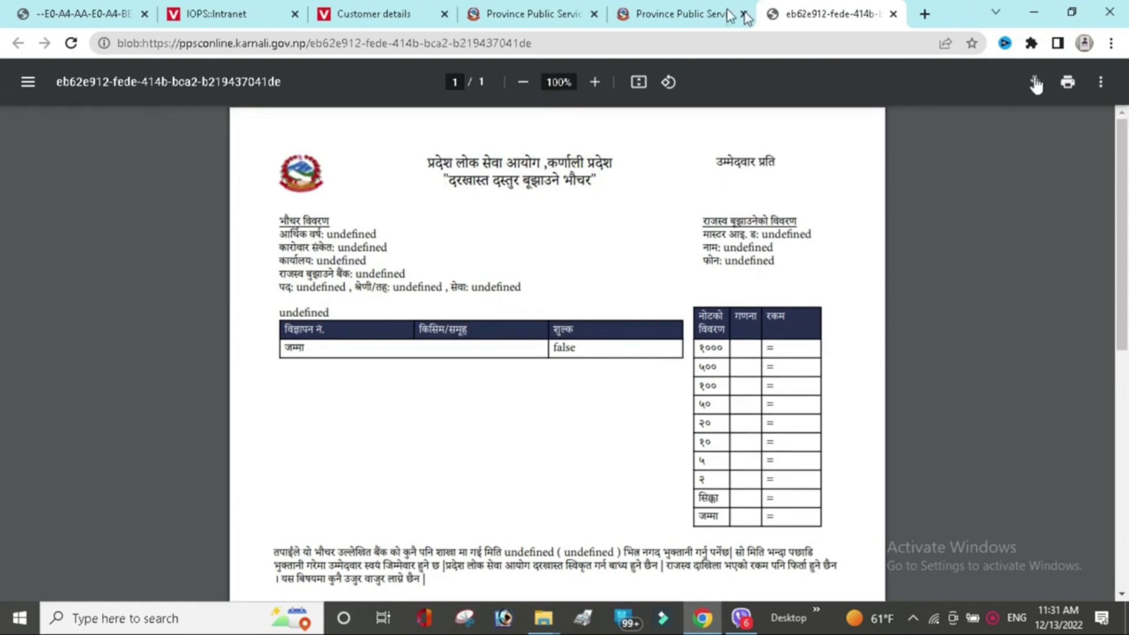
key("ctrl+shift+Tab")
left_click(77, 274)
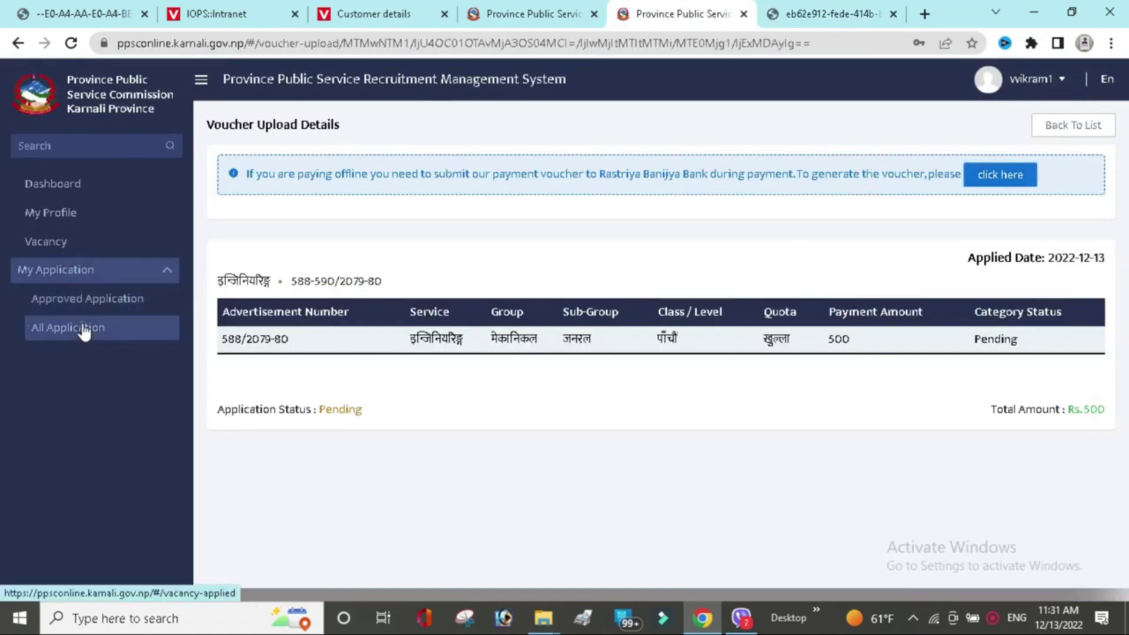
Check All Application, Approved Application and Vacancy lists to confirm the Sub-Engineer application remains Pending.
left_click(85, 333)
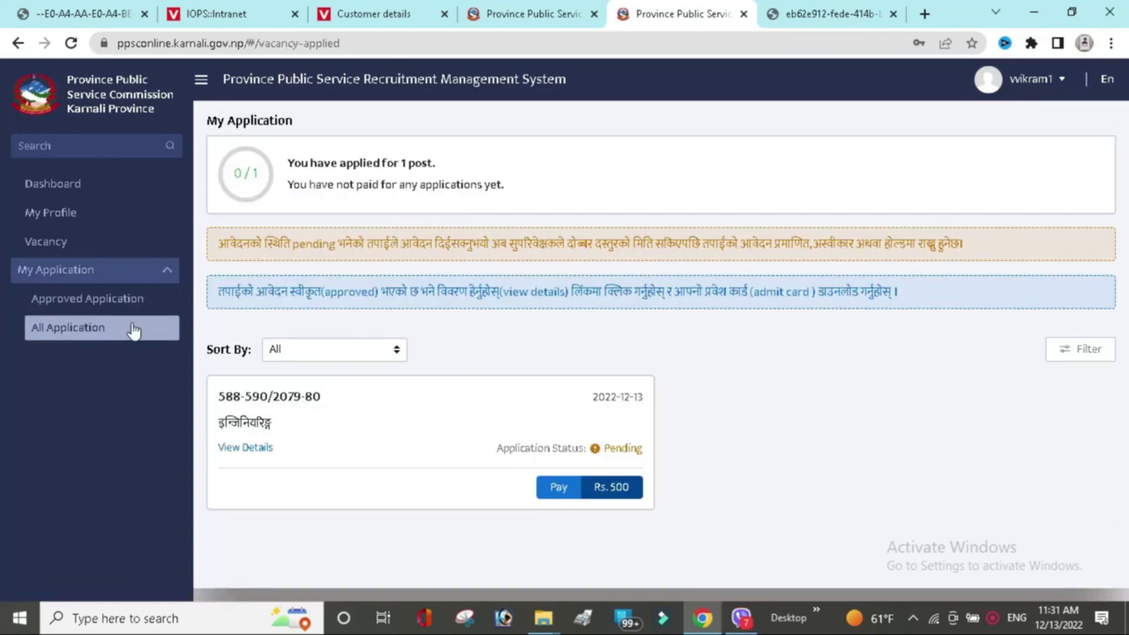
left_click(98, 304)
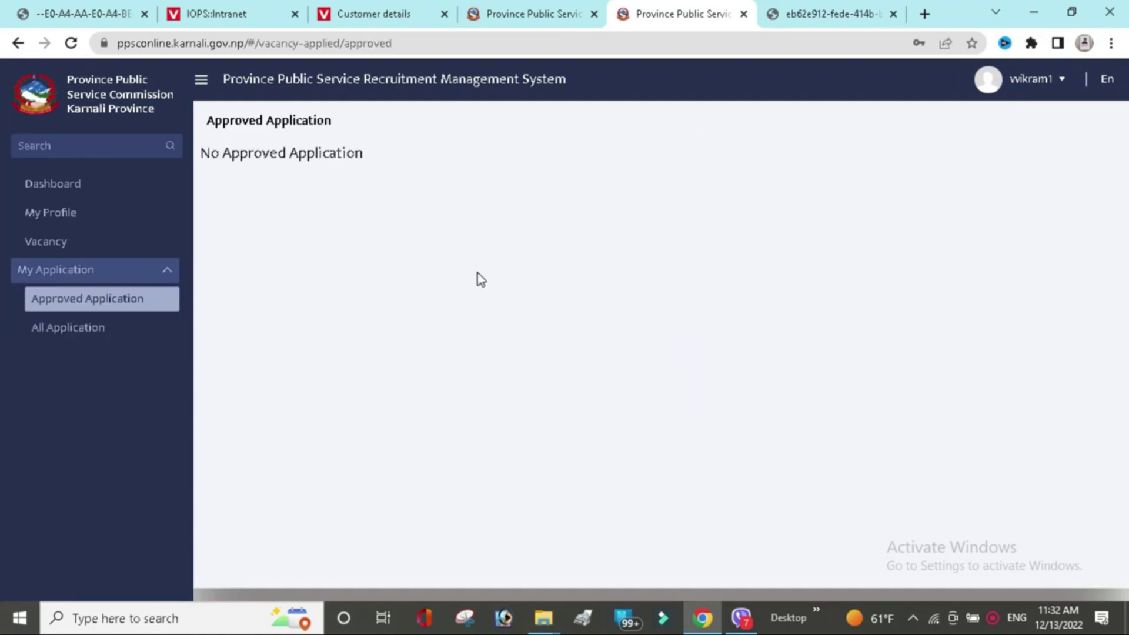
left_click(69, 255)
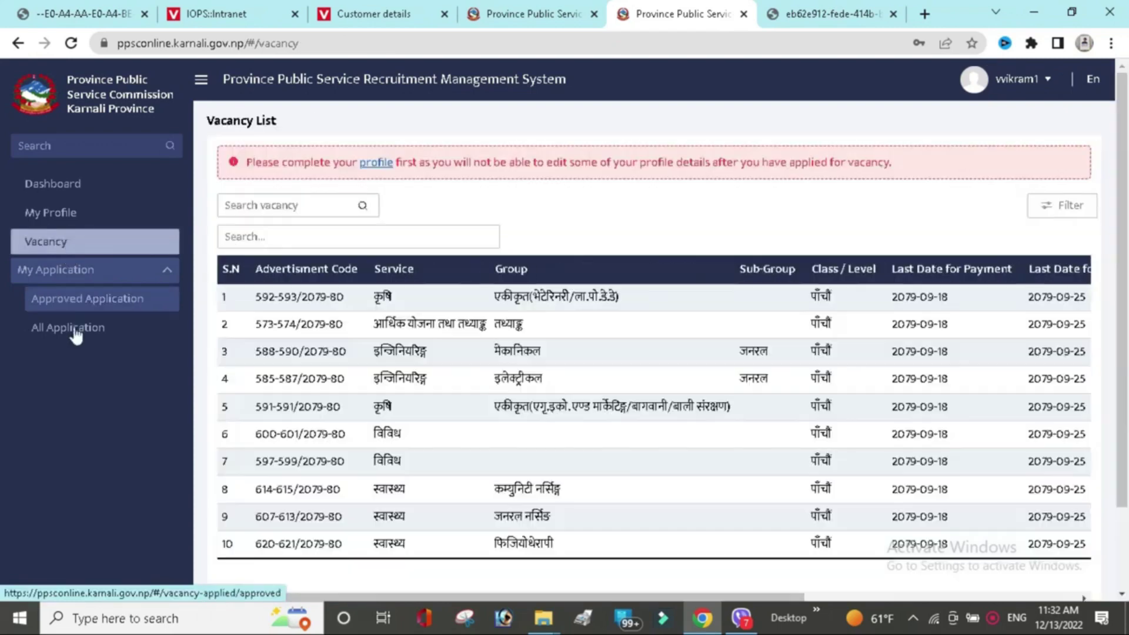
left_click(75, 331)
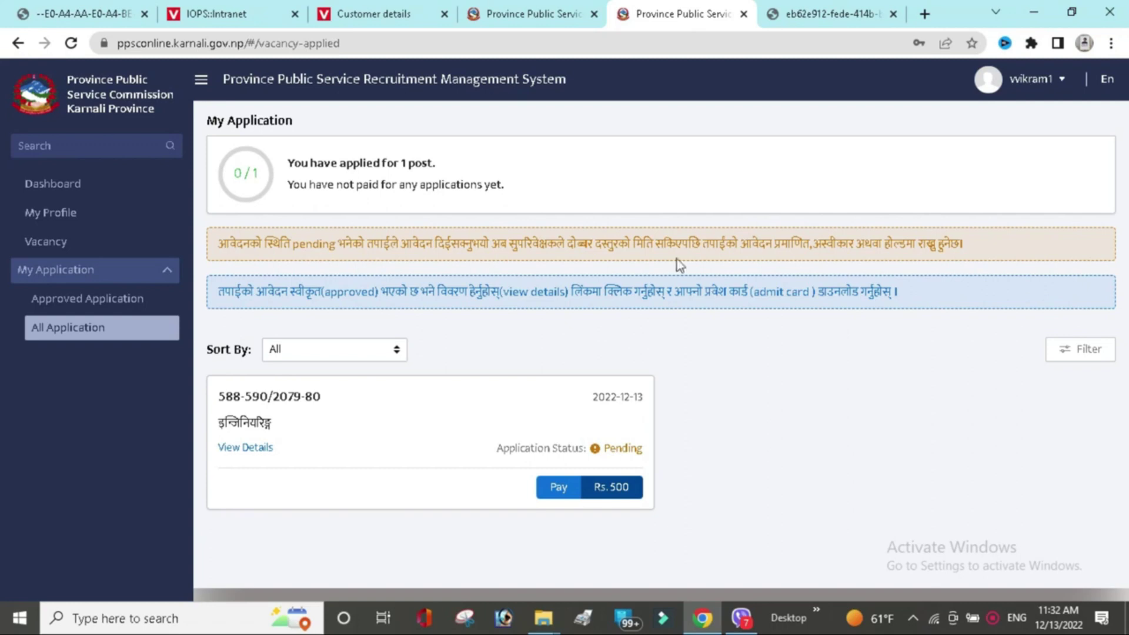
left_click(70, 304)
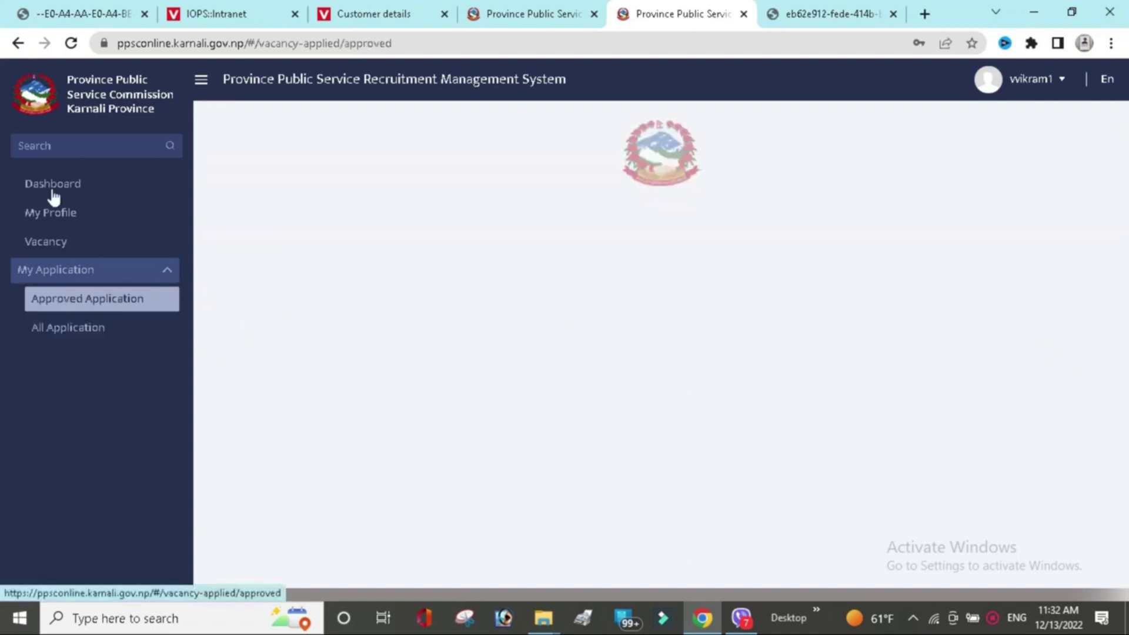
left_click(52, 191)
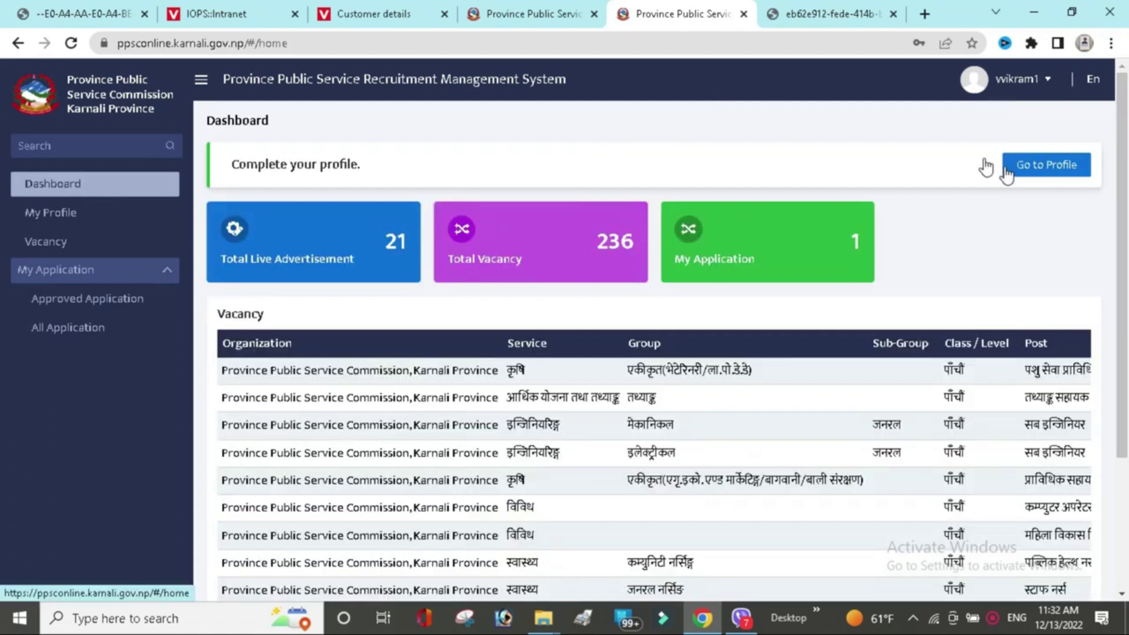
Log out of the portal and switch to the ppsc.karnali.gov.np homepage tab.
left_click(1022, 79)
left_click(946, 159)
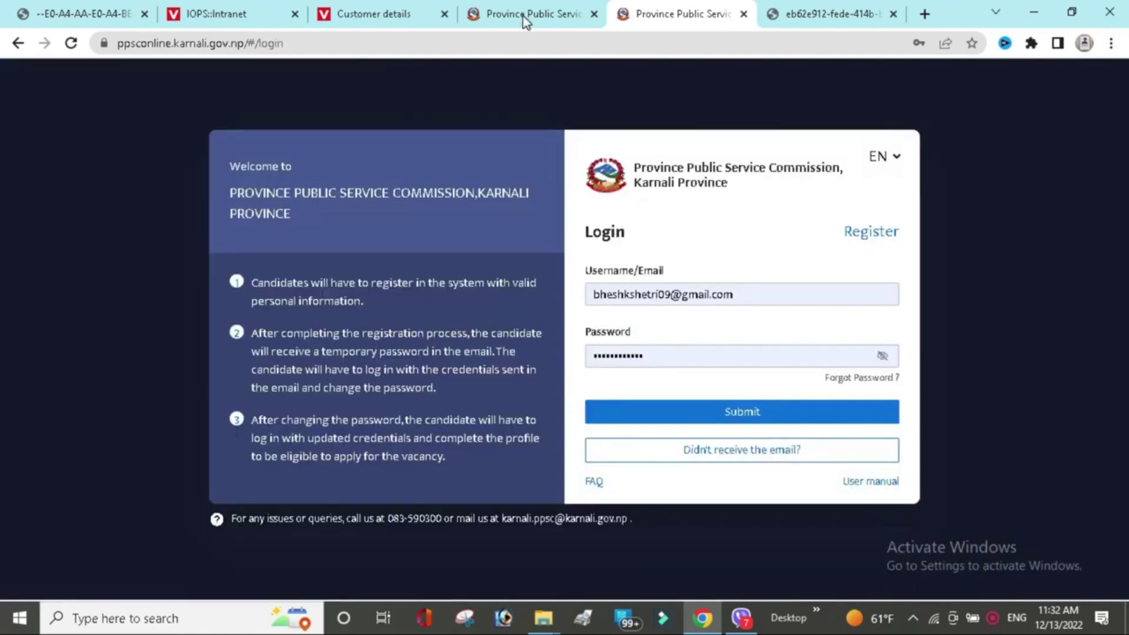
left_click(525, 20)
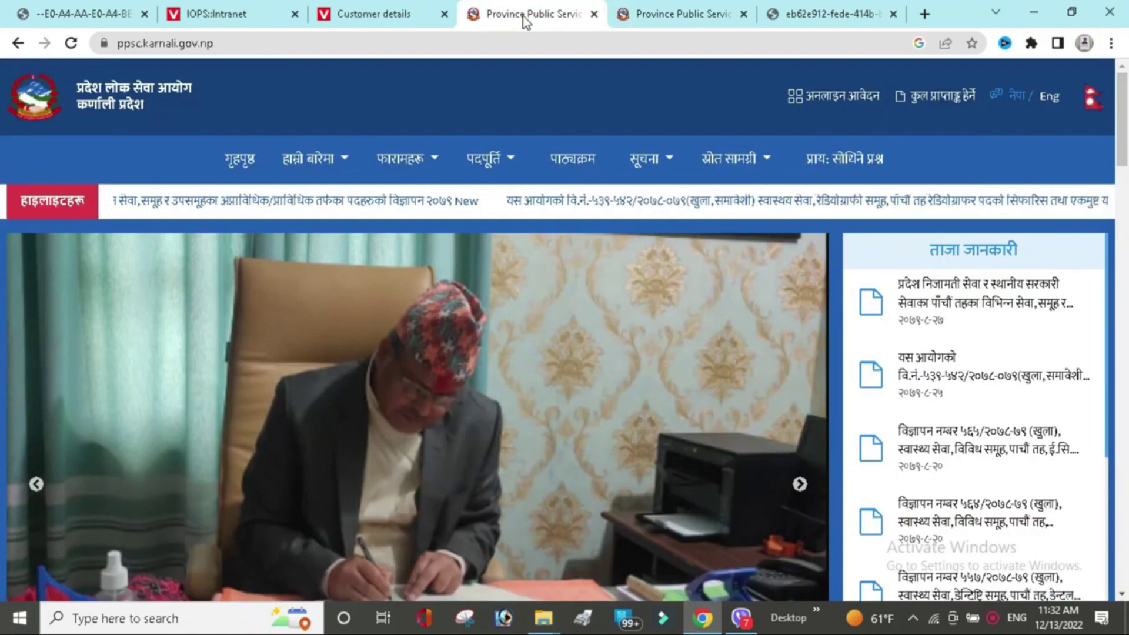